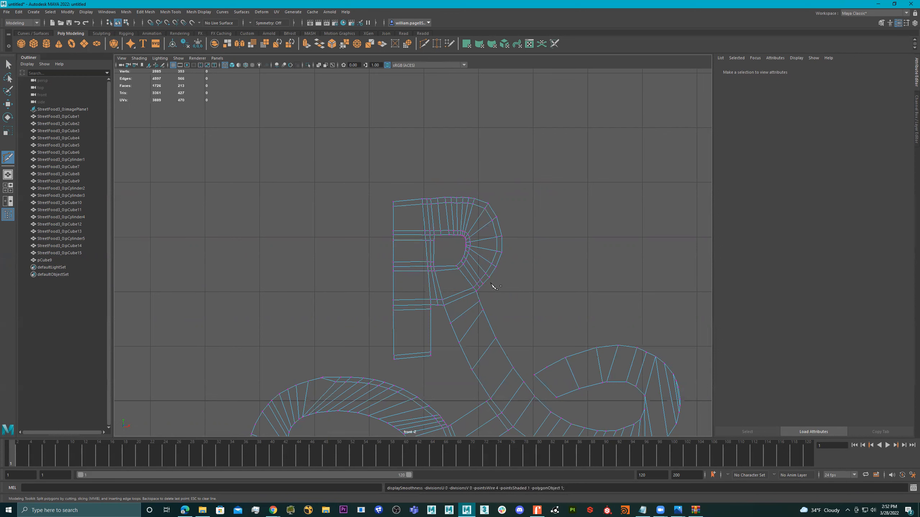
Step: Insert edge loops with Multi-Cut at the connecting band's junction and along the R's leg and curl, using smooth preview
middle_click_drag(546, 300, 506, 203, "alt")
middle_click_drag(479, 339, 503, 312, "alt")
key("3")
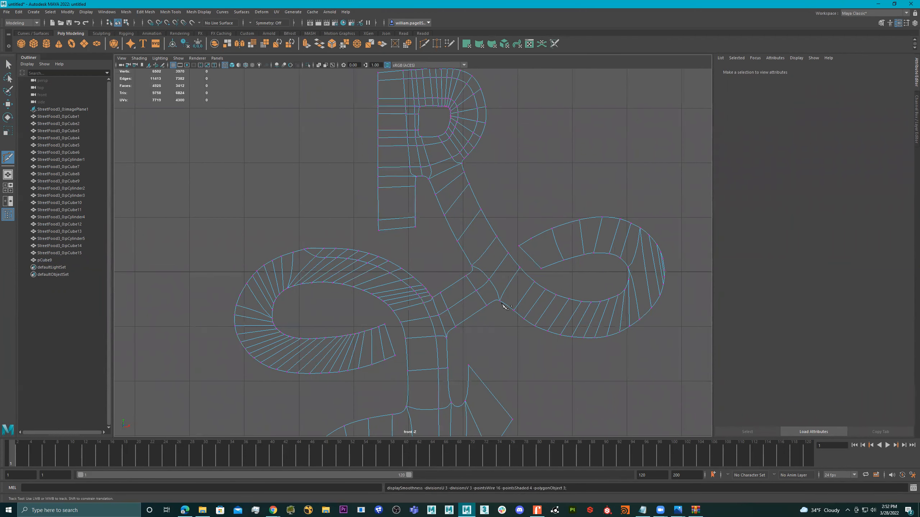
left_click(506, 304, "ctrl")
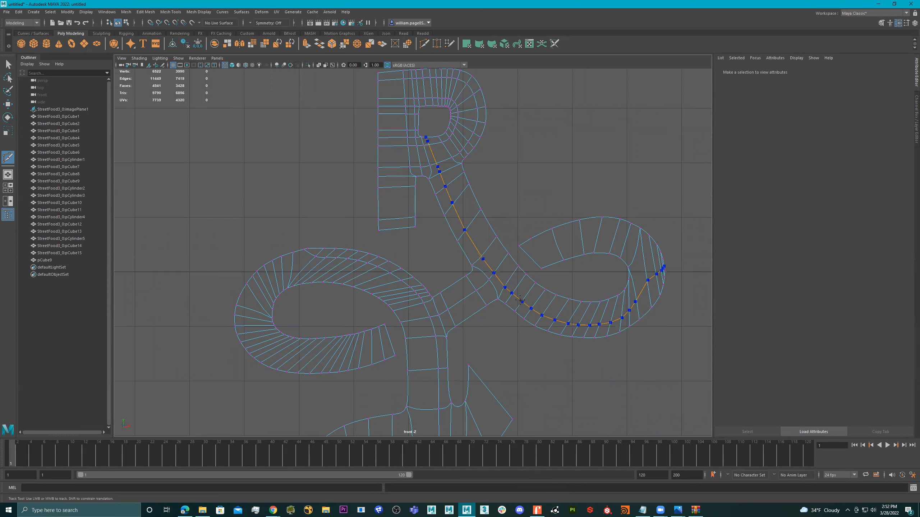
left_click(517, 304, "ctrl")
Step: Insert an edge loop along the short connecting band and return the mesh to its unsmoothed display
middle_click_drag(498, 337, 521, 317, "alt")
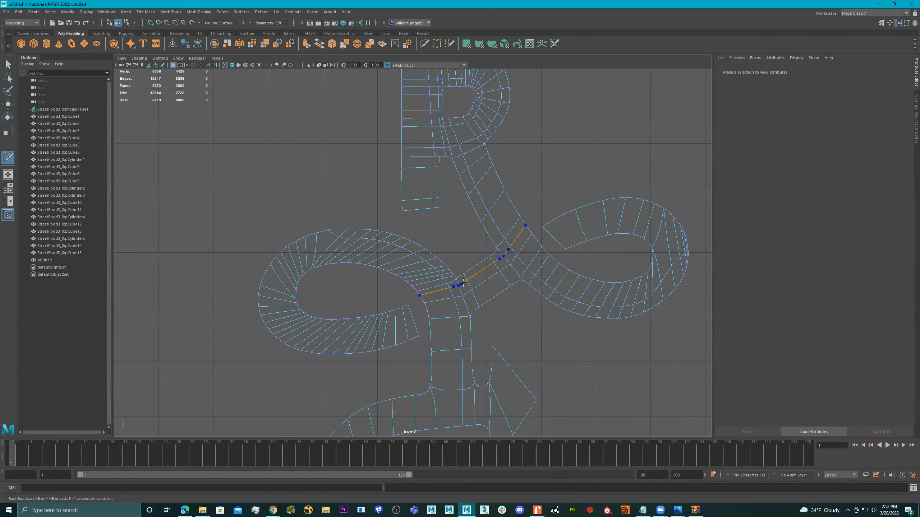
left_click(463, 283, "ctrl")
key("1")
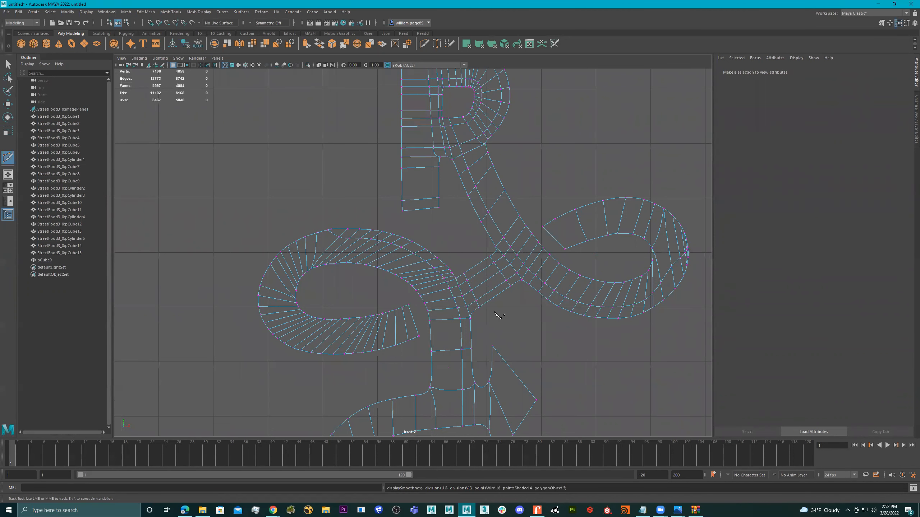
Step: Try to insert an edge loop along the lower curl's band through to the arrowhead
middle_click_drag(536, 341, 537, 255, "alt")
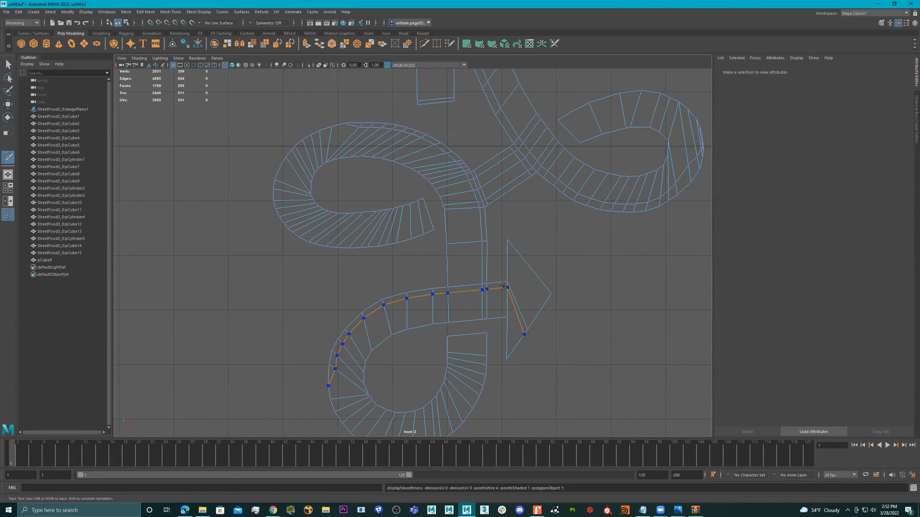
left_click(503, 287, "ctrl")
middle_click_drag(573, 308, 539, 294, "alt")
key("ctrl+z")
Step: Create a new polygon cube for a separate arrow shape
right_click_drag(501, 272, 585, 280, "alt")
middle_click_drag(586, 280, 486, 231, "alt")
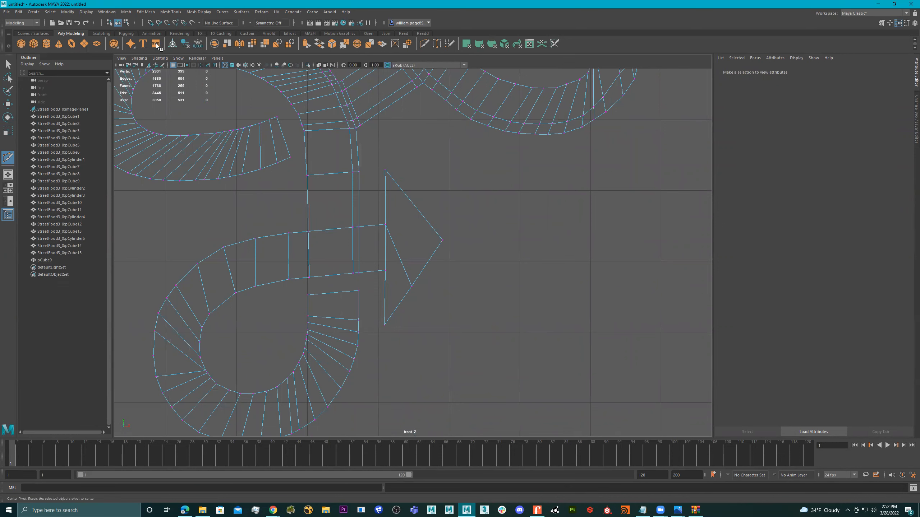
left_click(33, 44)
scroll(559, 308, "down", 5)
key("w")
scroll(572, 328, "down", 2)
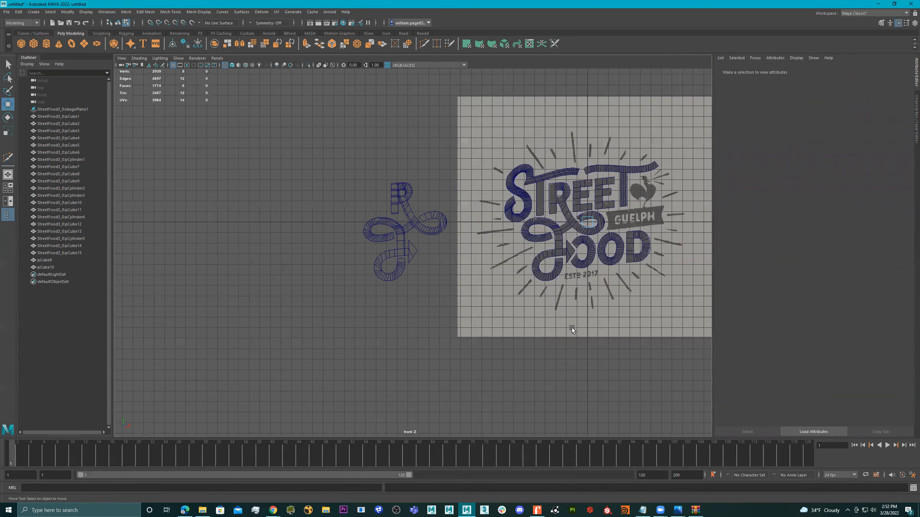
Step: Move the new cube off the reference image to the empty space just beyond the lettering's arrowhead
middle_click_drag(573, 328, 519, 319, "alt")
key("q")
key("w")
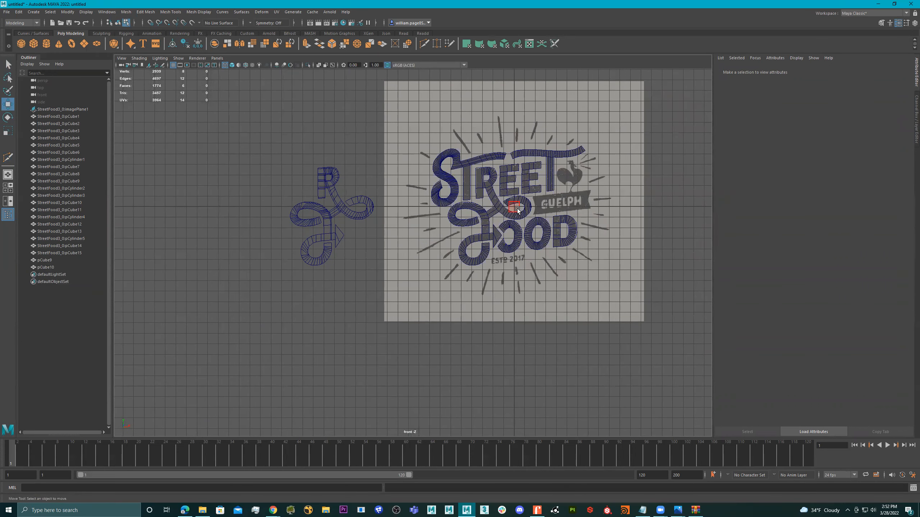
left_click_drag(491, 224, 349, 240)
scroll(349, 240, "up", 8)
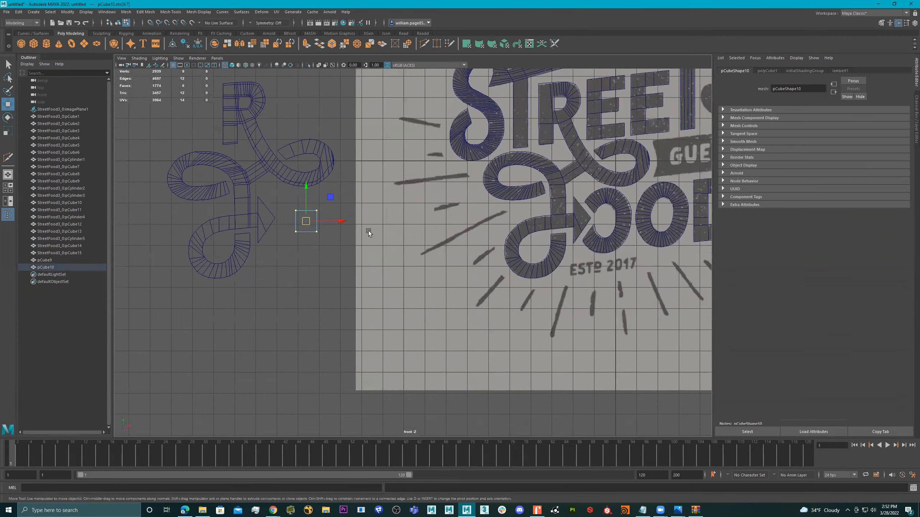
scroll(505, 272, "up", 2)
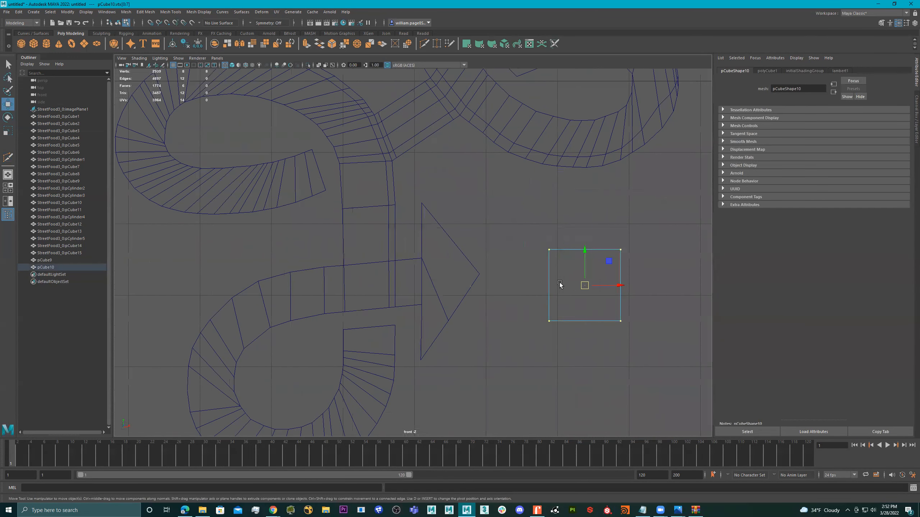
left_click_drag(586, 286, 534, 289)
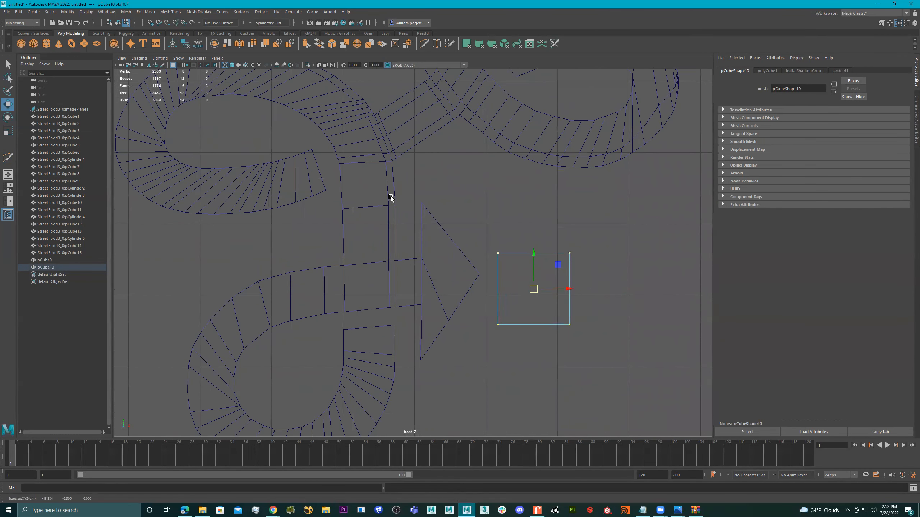
Step: Delete every face of the new cube except the front one, working in the perspective view
middle_click_drag(551, 277, 473, 281, "alt")
left_click(486, 268)
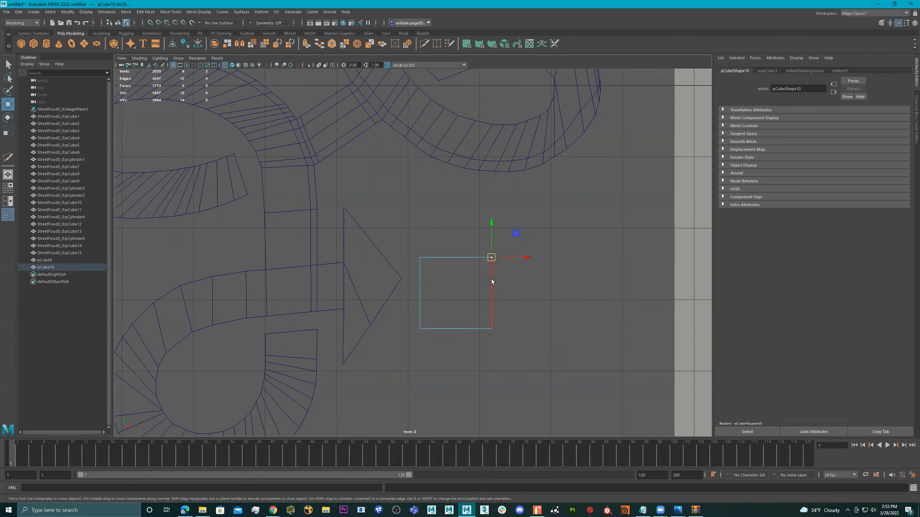
right_click_drag(470, 272, 581, 212)
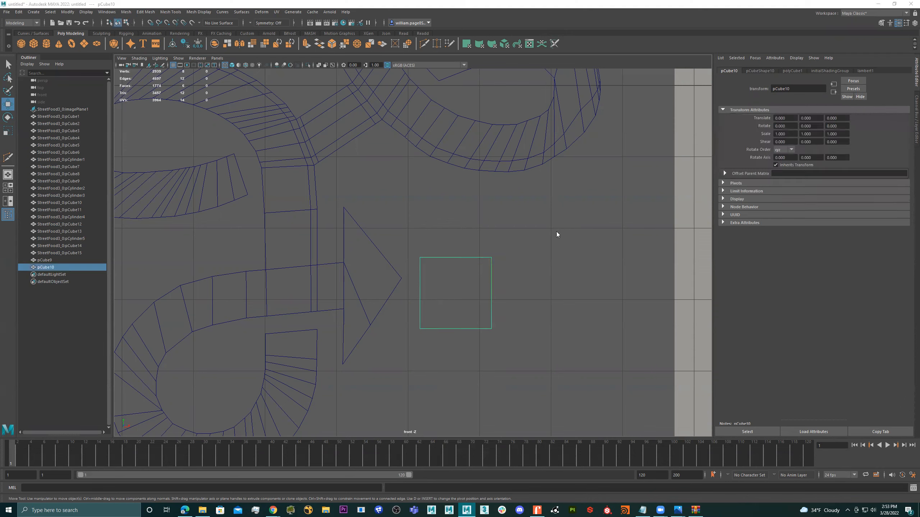
key("space")
key("space")
key("space")
key("space")
right_click_drag(578, 213, 428, 233, "alt")
left_click_drag(428, 233, 595, 273, "alt")
right_click_drag(595, 274, 560, 274, "alt")
right_click(571, 268)
left_click(526, 235)
left_click_drag(528, 235, 554, 281)
key("Delete")
Step: Extrude the square's edge farthest from the lettering outward by a short distance in the front view
key("space")
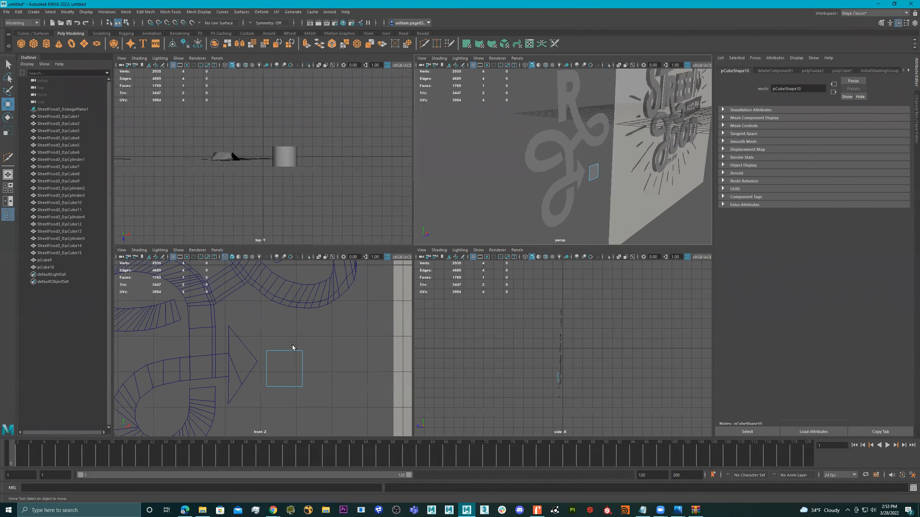
key("space")
scroll(403, 316, "up", 6)
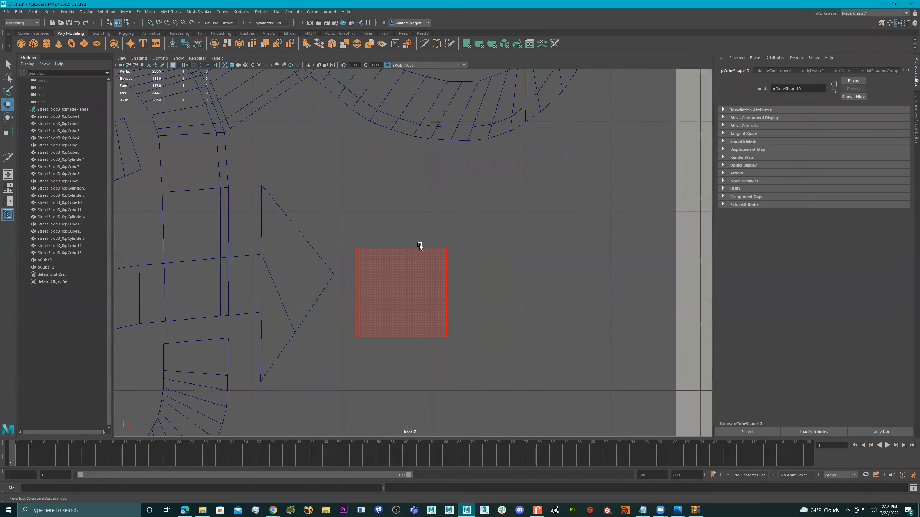
right_click(420, 245)
left_click(421, 238)
left_click(445, 282)
left_click_drag(462, 293, 478, 294, "shift")
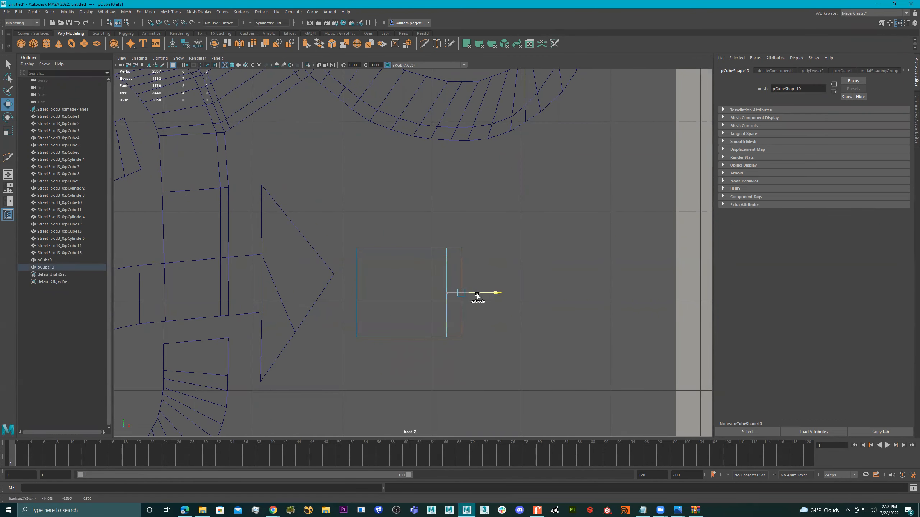
Step: Scale the extruded edge vertically to about three times the square's height and move it closer to the square
key("r")
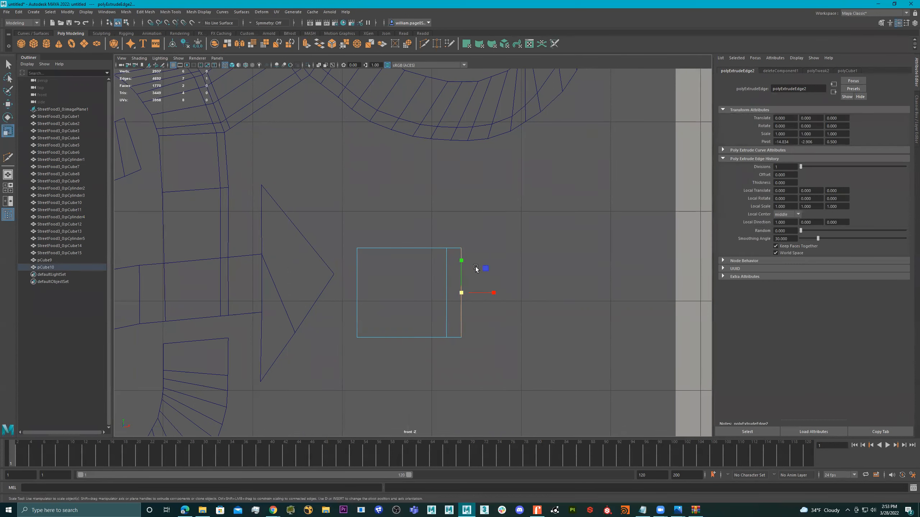
left_click_drag(462, 258, 448, 199)
key("w")
left_click_drag(495, 292, 486, 292)
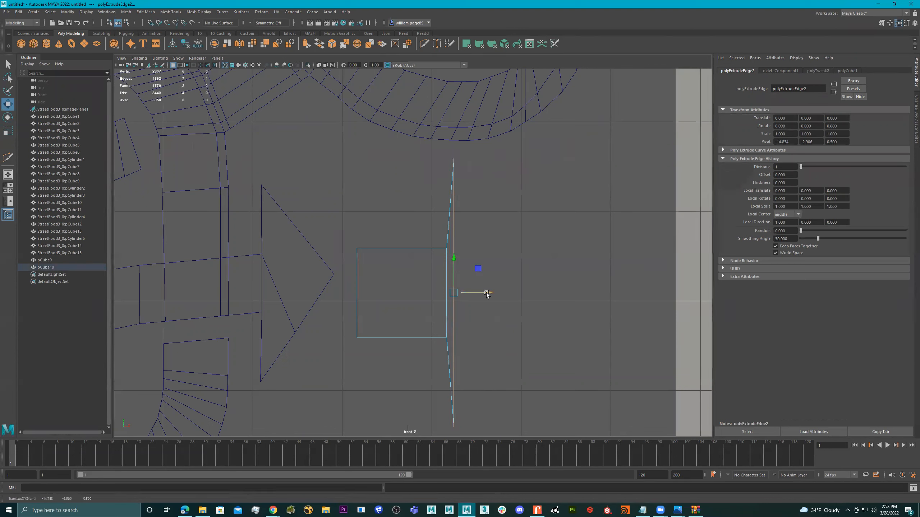
Step: Extrude the tall edge outward and scale the new edge vertically almost to a point to form the arrow tip
left_click_drag(487, 293, 569, 305, "shift")
key("r")
left_click_drag(535, 264, 536, 292, "shift")
scroll(536, 290, "up", 6)
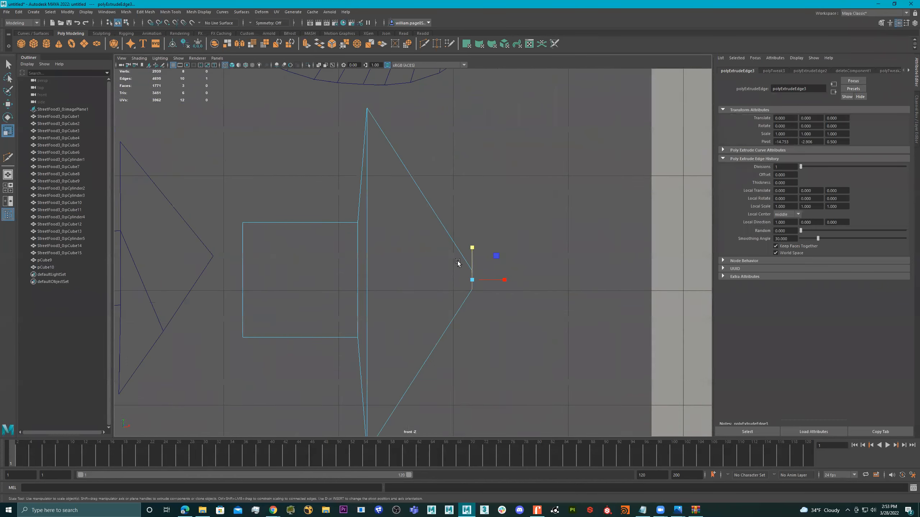
middle_click_drag(497, 260, 428, 236, "alt")
scroll(526, 260, "up", 2)
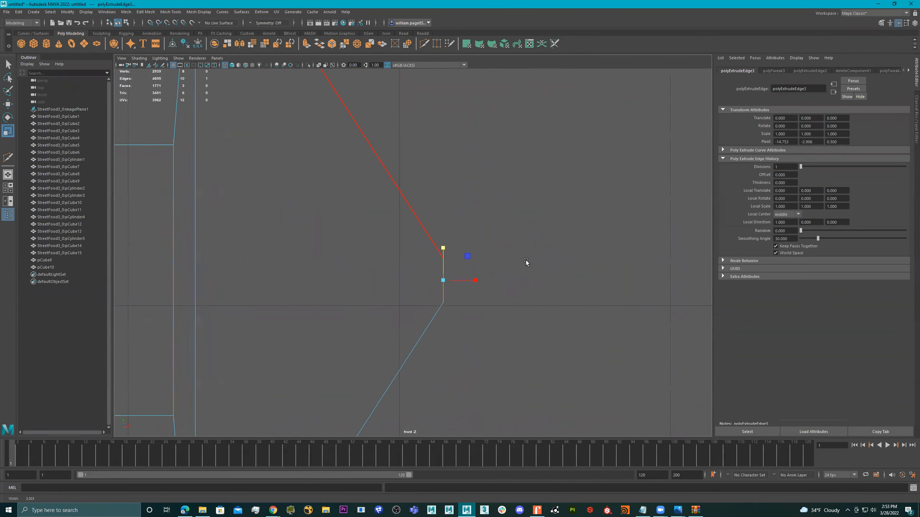
left_click_drag(451, 260, 451, 283)
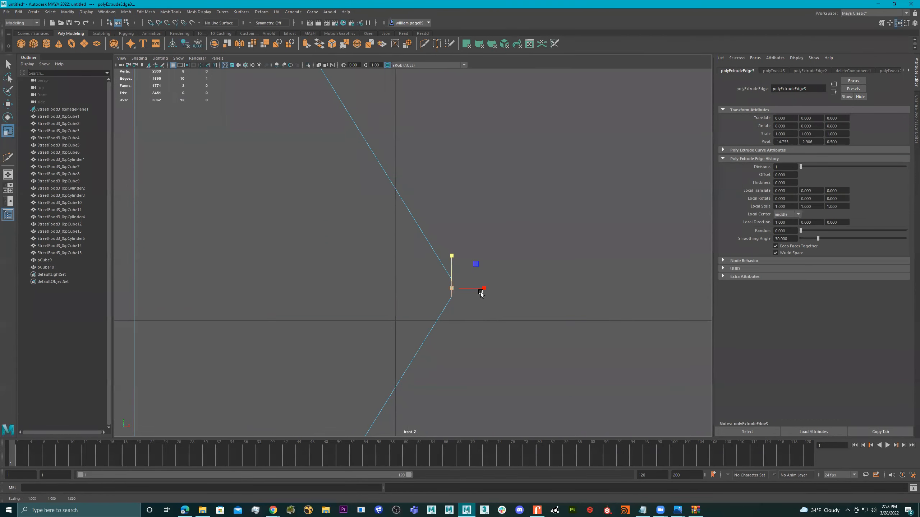
Step: Compare the separate arrow with the lettering's arrowhead and the reference artwork
scroll(393, 292, "down", 6)
scroll(376, 250, "up", 3)
right_click_drag(375, 250, 583, 263, "alt")
middle_click_drag(391, 250, 464, 263, "alt")
right_click_drag(407, 251, 524, 267, "alt")
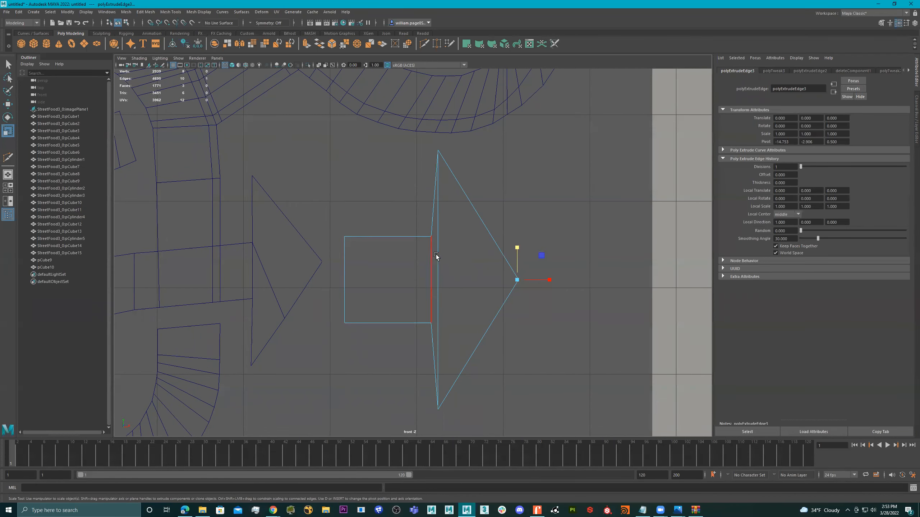
scroll(443, 262, "down", 5)
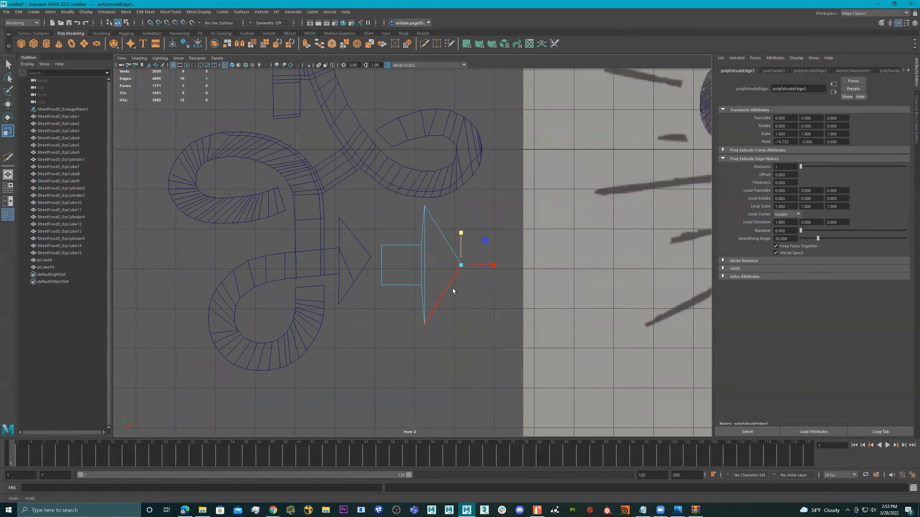
middle_click_drag(452, 268, 495, 266, "alt")
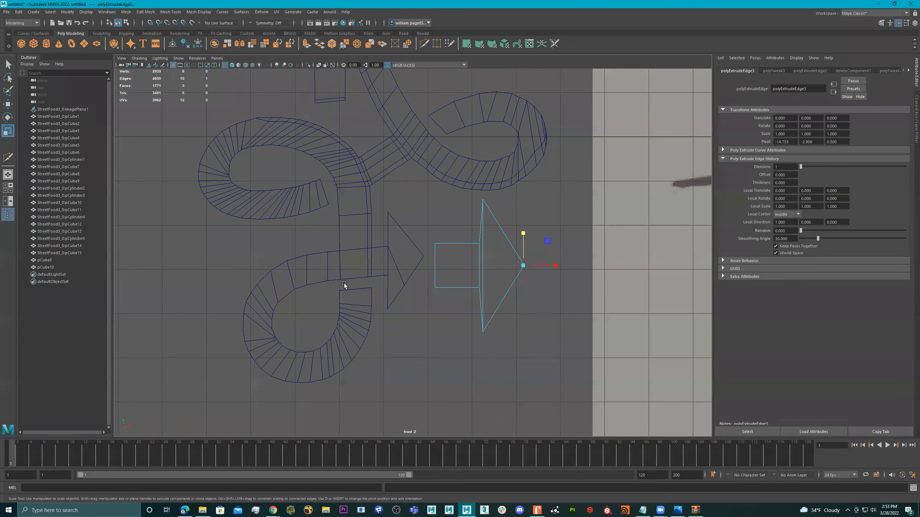
scroll(377, 287, "down", 4)
middle_click_drag(391, 281, 369, 276, "alt")
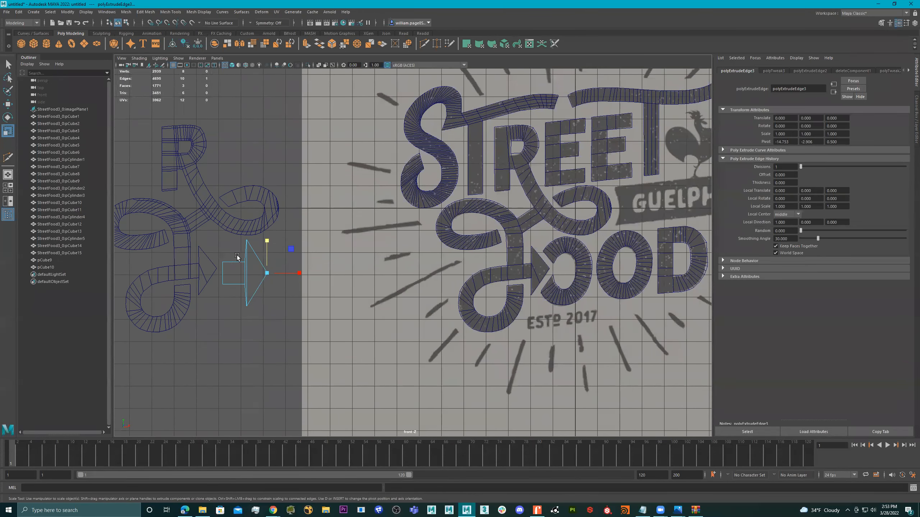
scroll(217, 253, "down", 1)
middle_click_drag(208, 254, 340, 287, "alt")
scroll(369, 262, "up", 5)
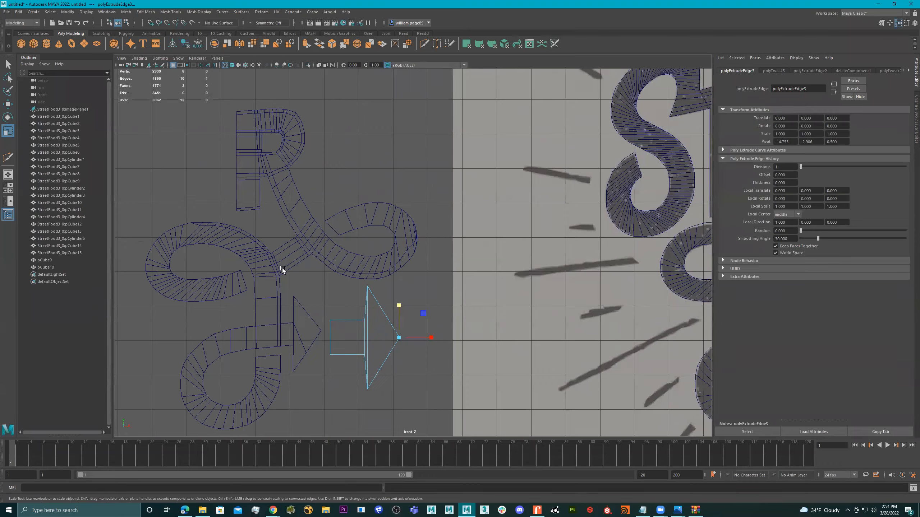
scroll(275, 215, "down", 3)
Step: Insert edge loops with Multi-Cut on the lettering along the lower curl's band and across it just before the arrowhead
left_click(293, 257)
scroll(306, 247, "up", 5)
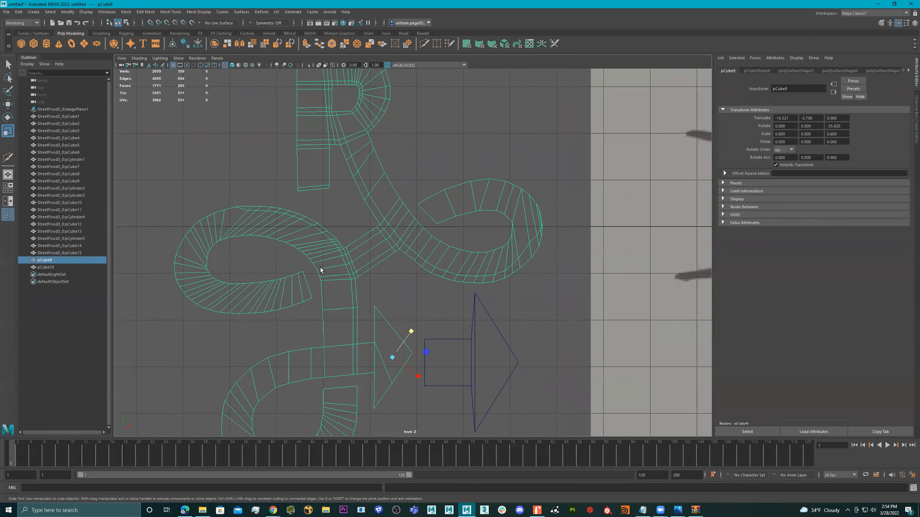
middle_click_drag(320, 268, 330, 263, "alt")
key("3")
key("1")
middle_click_drag(387, 328, 400, 298, "alt")
left_click(423, 44)
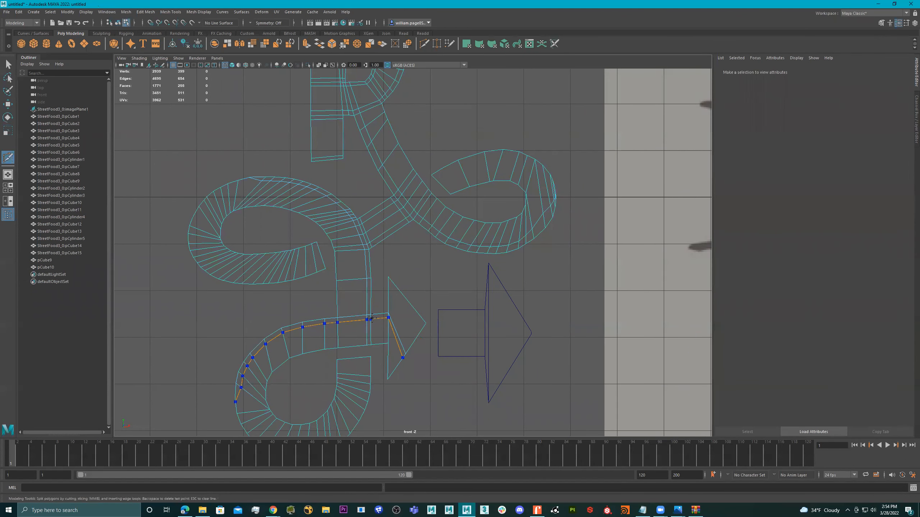
key("3")
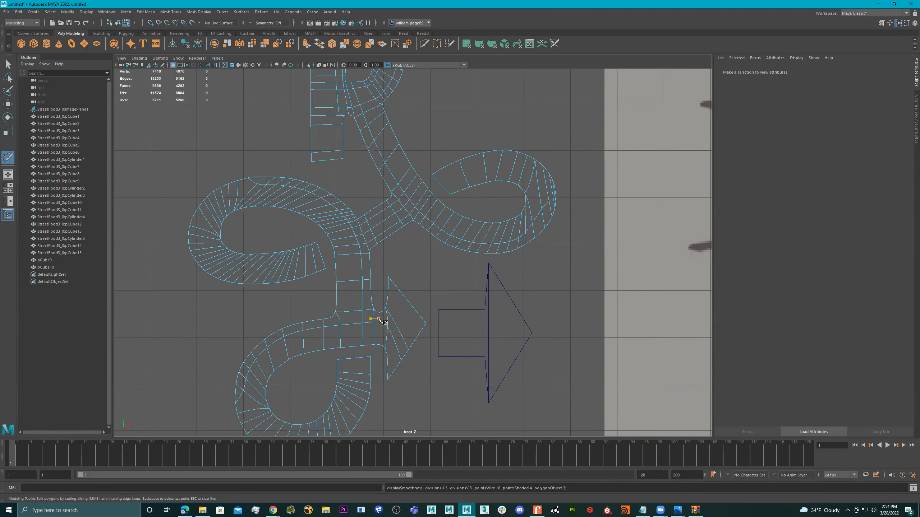
key("1")
left_click(376, 319, "ctrl")
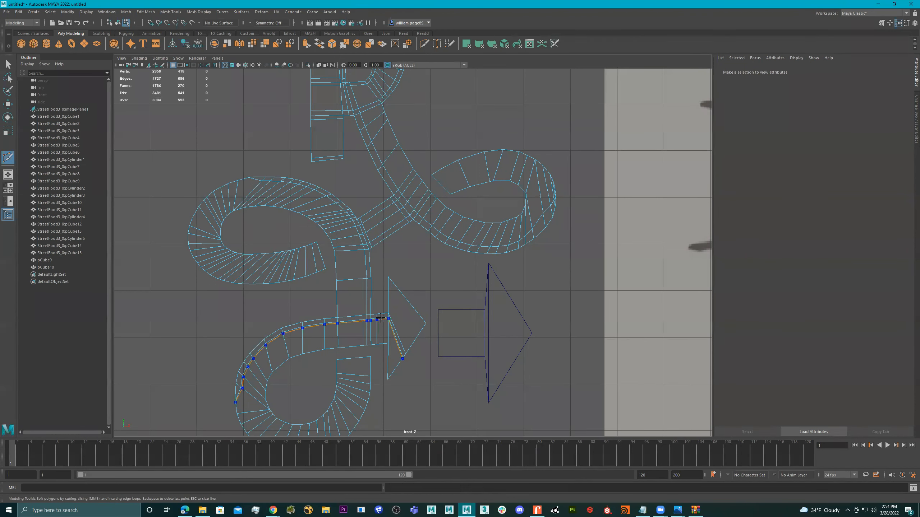
Step: Insert another edge loop across the lower band, right against the arrowhead's base
left_click(384, 317, "ctrl")
key("3")
key("1")
key("Return")
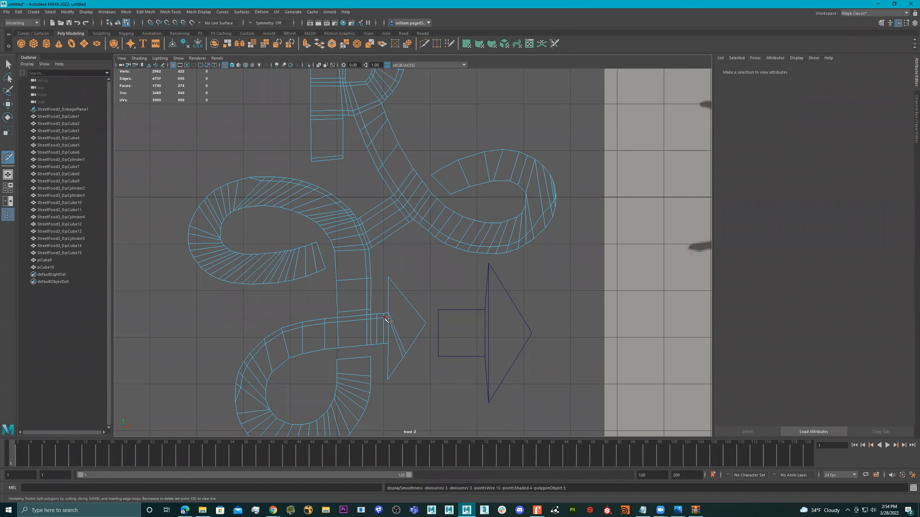
Step: Compare the lettering with smooth preview off and on, checking the corners where the band meets the arrowhead
key("3")
key("1")
key("3")
key("1")
key("3")
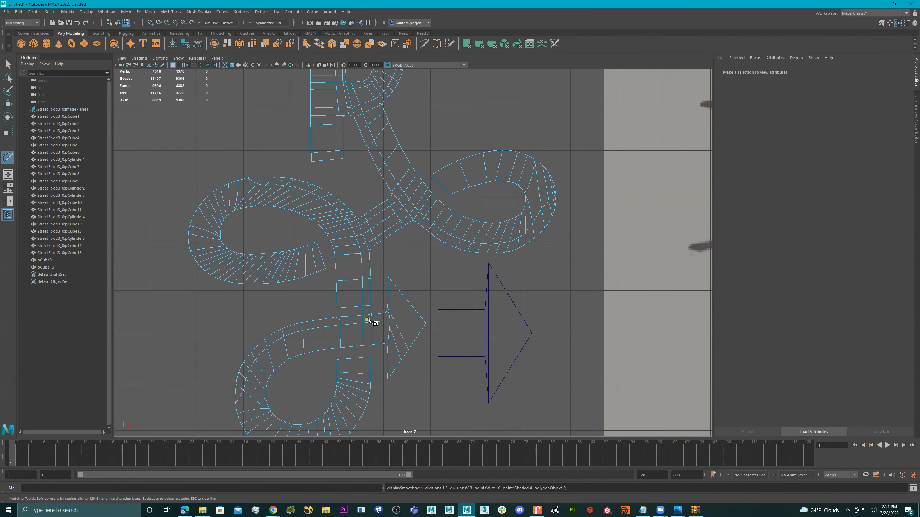
key("1")
key("3")
scroll(400, 251, "down", 5)
middle_click_drag(392, 275, 388, 293, "alt")
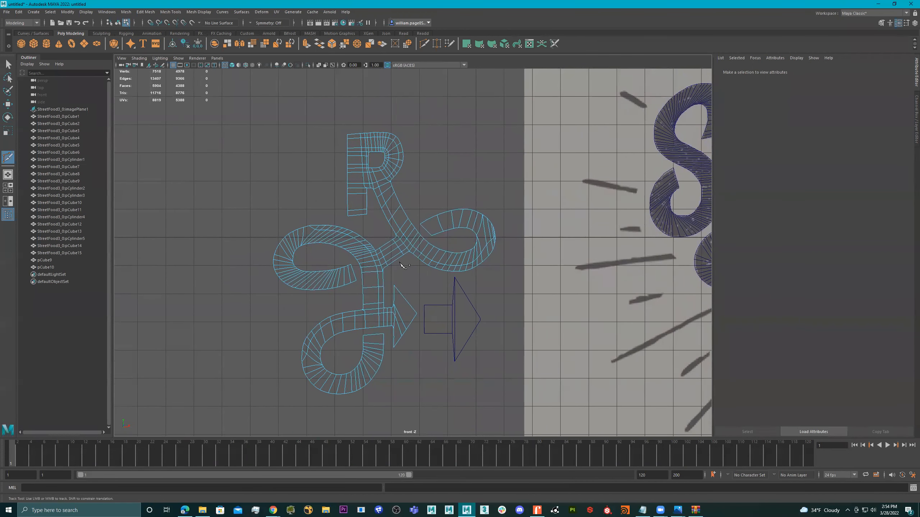
Step: Select the whole lettering mesh in object mode, duplicate it and activate the Move tool
left_click(9, 64)
key("q")
right_click_drag(352, 253, 483, 154)
left_click(481, 160)
left_click_drag(480, 160, 379, 289)
scroll(418, 217, "down", 1)
left_click_drag(418, 217, 382, 235)
middle_click_drag(410, 238, 432, 245, "alt")
key("ctrl+d")
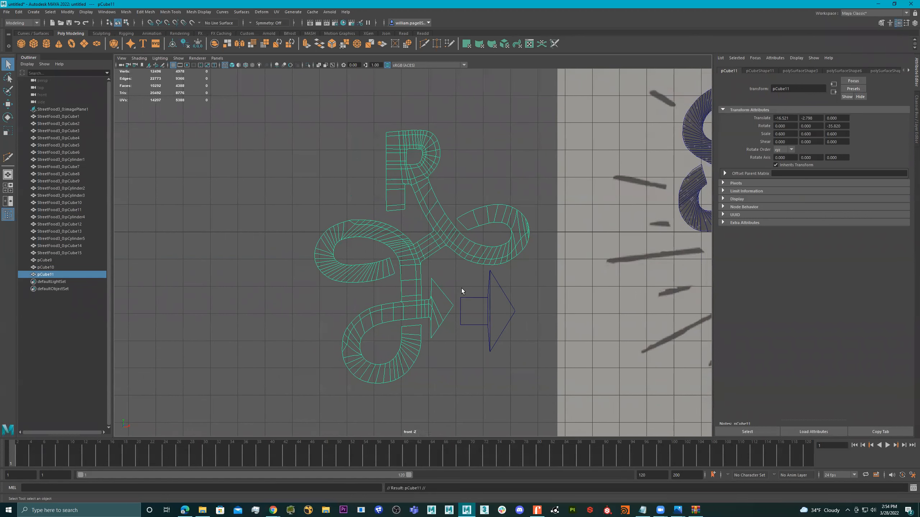
key("w")
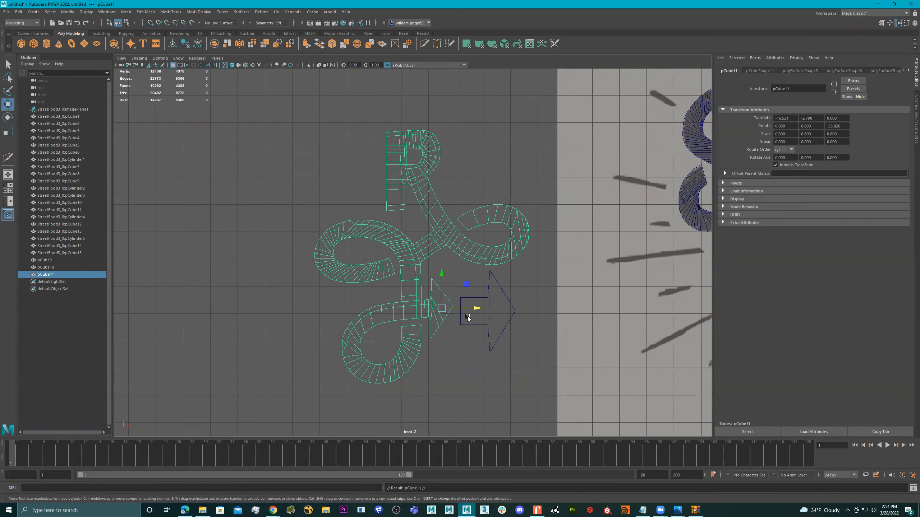
Step: Move the duplicated lettering along X to the left of the original so the two meshes stand clear of each other
left_click_drag(475, 309, 196, 285)
middle_click_drag(336, 268, 539, 278, "alt")
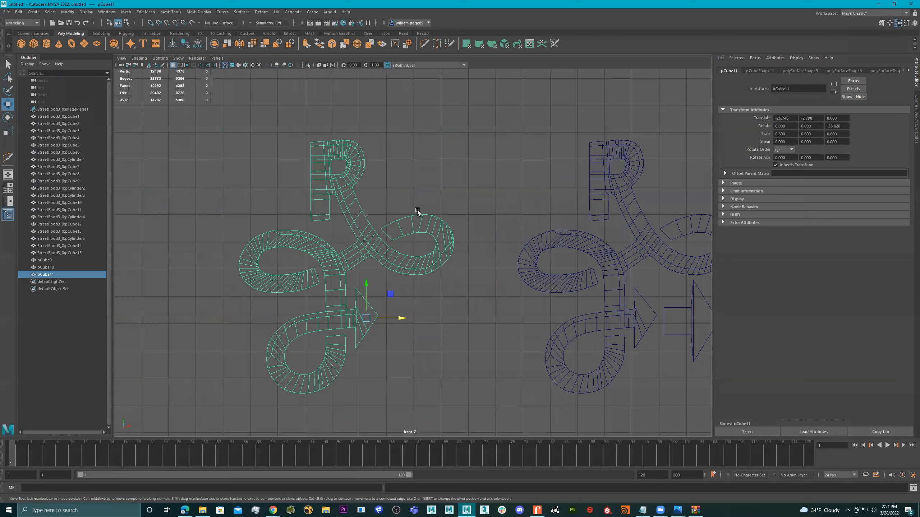
scroll(460, 270, "up", 4)
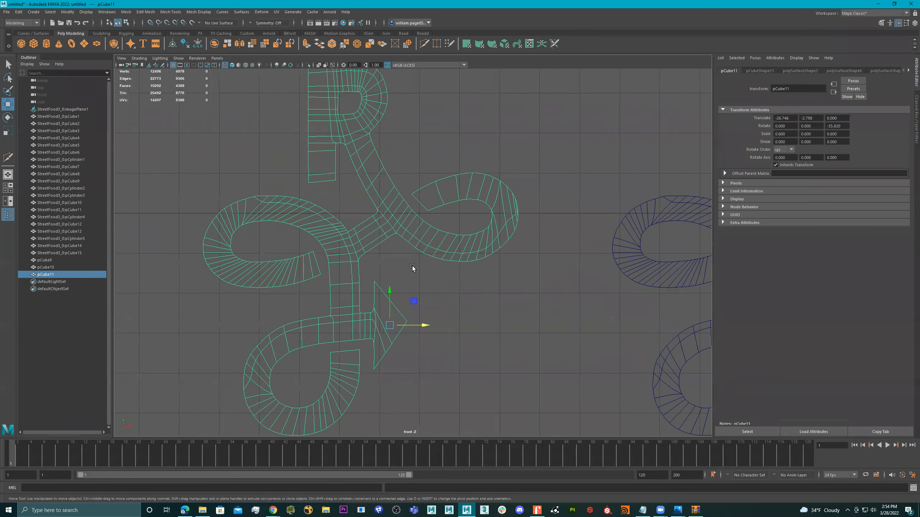
Step: Smooth the lettering copy with one division and switch off its smooth preview
key("1")
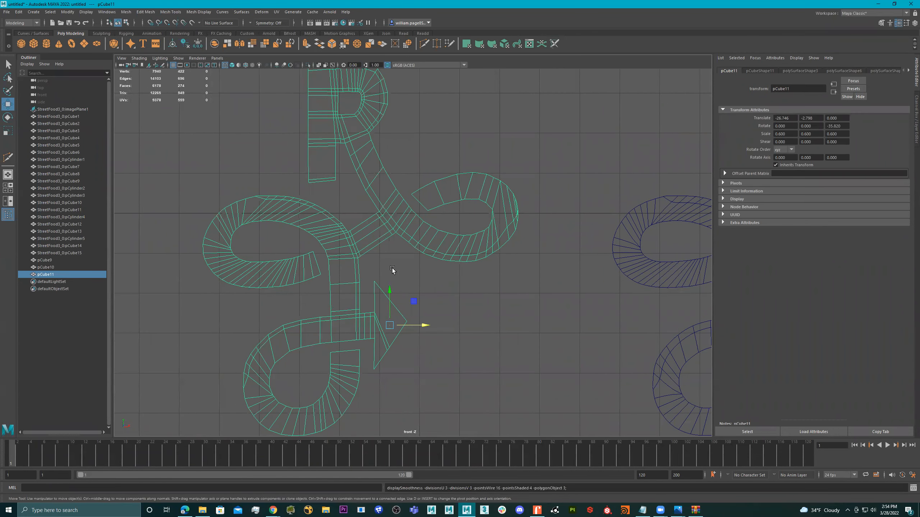
key("1")
scroll(440, 302, "down", 1)
key("3")
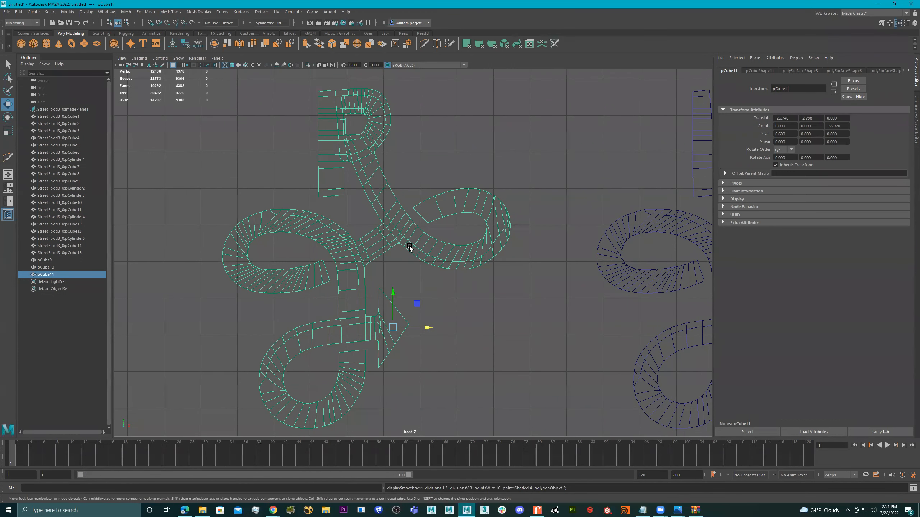
right_click_drag(394, 233, 393, 275, "shift")
key("t")
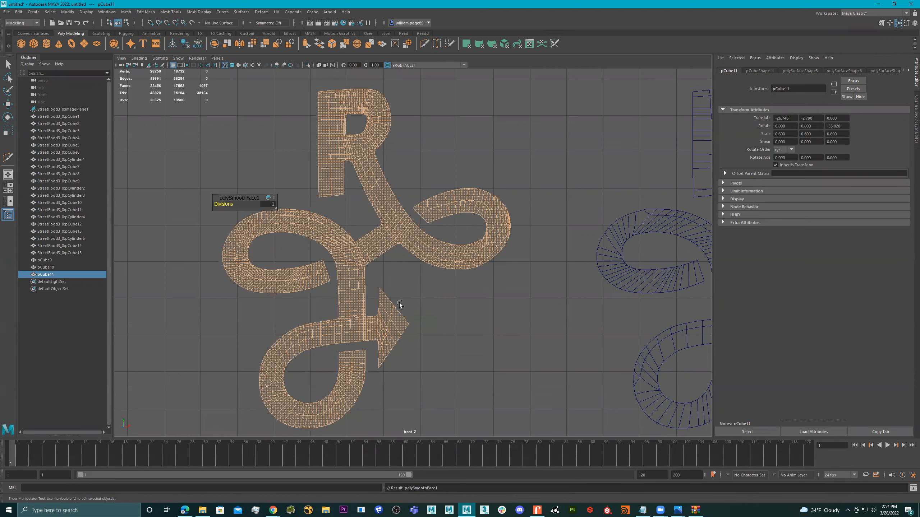
key("1")
key("q")
right_click_drag(361, 274, 404, 262)
left_click(523, 166)
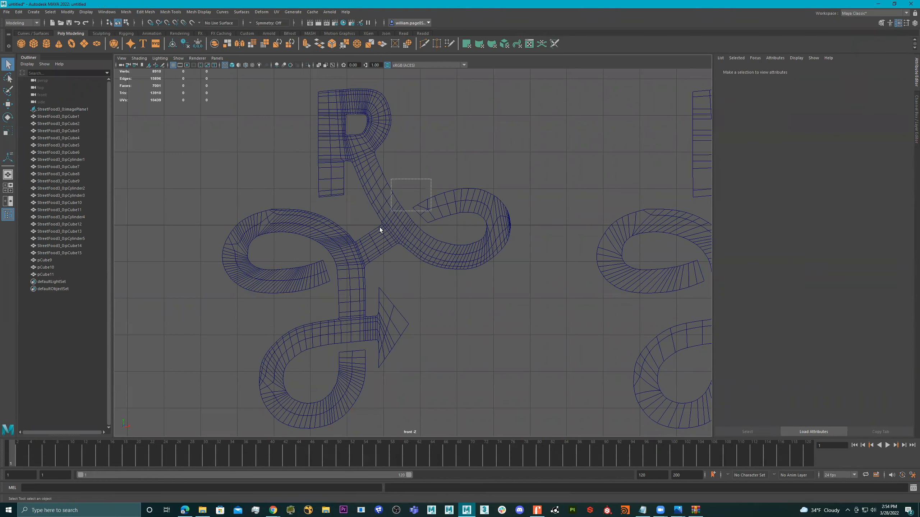
Step: Compare the smoothed copy's edge flow with smooth preview on and off
left_click_drag(380, 227, 391, 212)
key("3")
key("1")
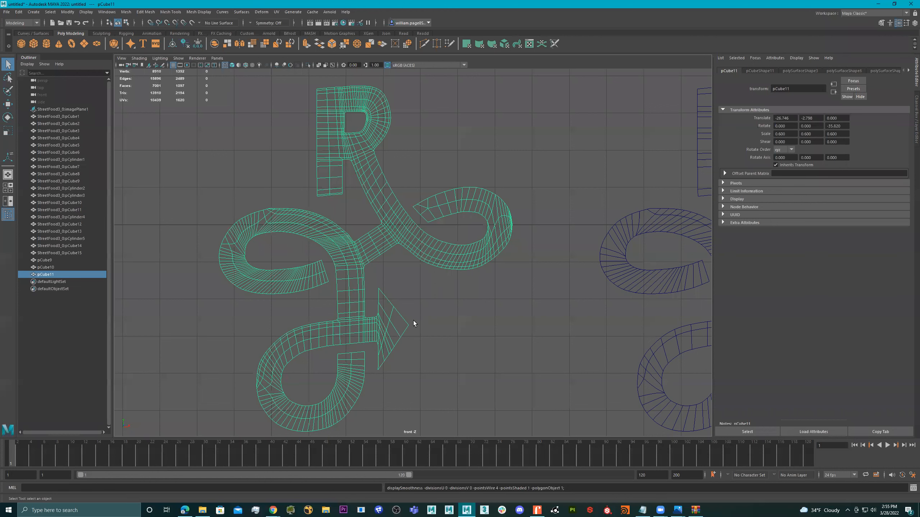
key("3")
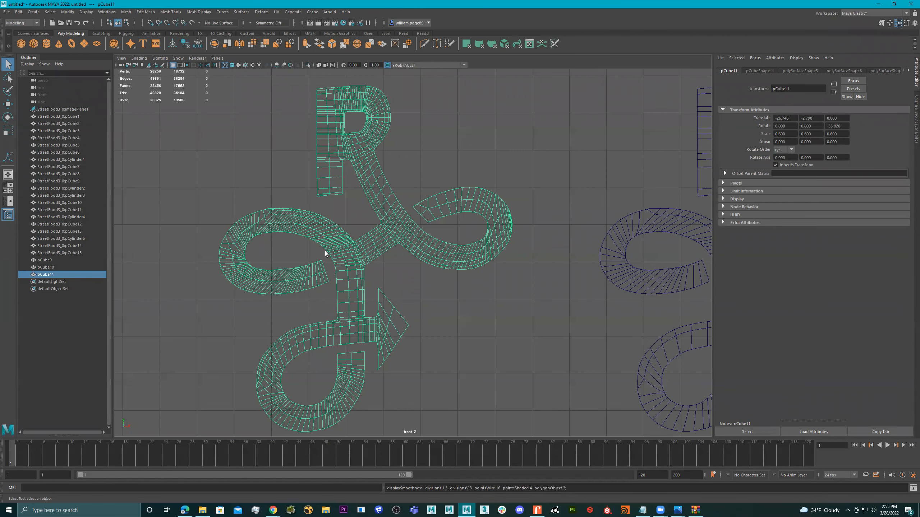
key("1")
scroll(424, 268, "up", 3)
mouse_move(373, 247)
right_mouse_down("alt")
mouse_move(419, 245)
mouse_move(443, 256)
mouse_move(384, 261)
right_mouse_up("alt")
middle_click_drag(384, 260, 405, 243, "alt")
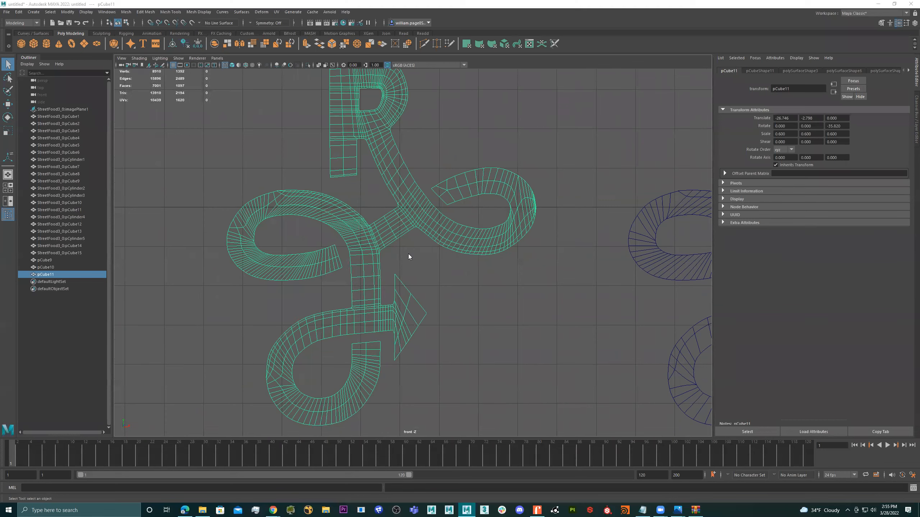
Step: Compare the smoothed copy with the original lettering side by side in the shaded perspective view
key("space")
key("space")
key("space")
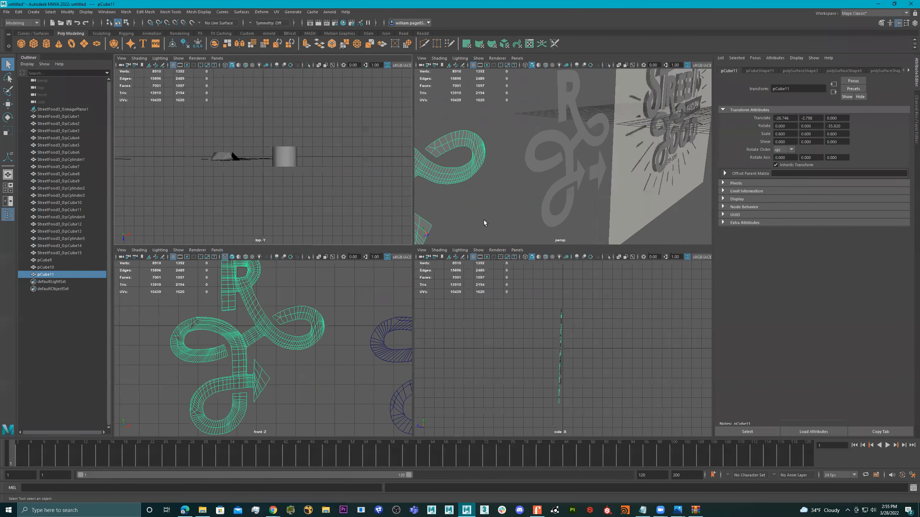
key("space")
left_click_drag(522, 207, 391, 214, "alt")
middle_click_drag(392, 214, 419, 224, "alt")
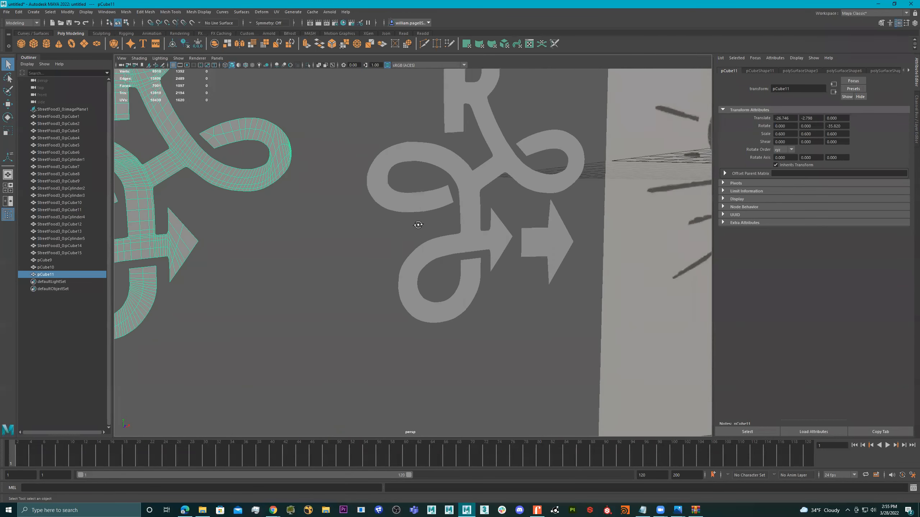
left_click_drag(419, 224, 369, 220, "alt")
middle_click_drag(369, 220, 482, 226, "alt")
left_click(400, 232)
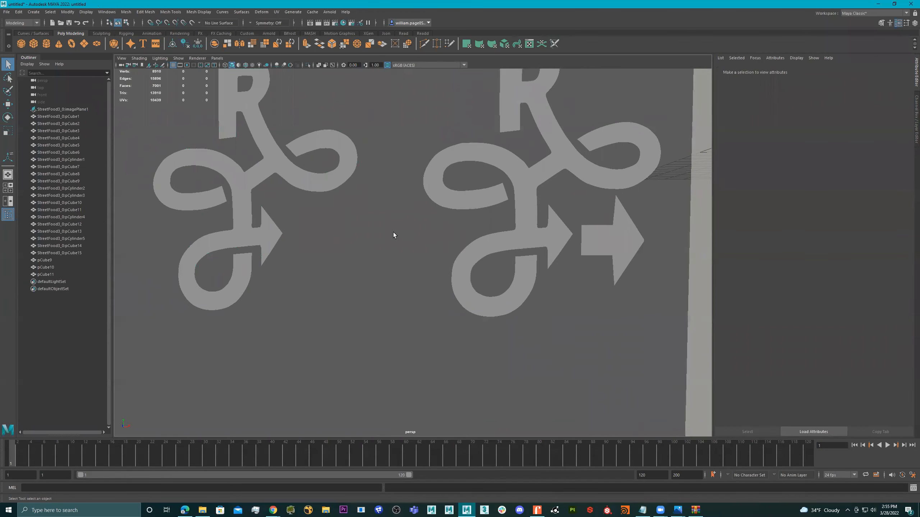
middle_click_drag(387, 234, 389, 259, "alt")
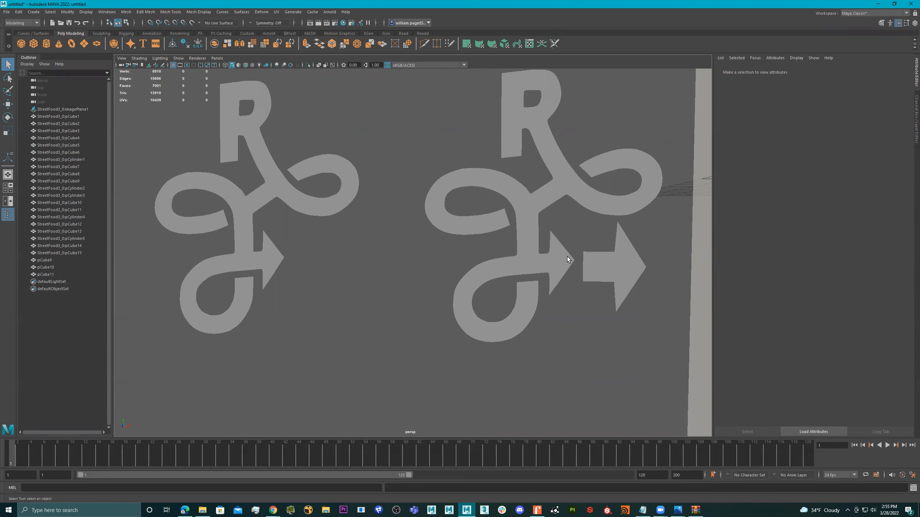
Step: Examine the outlines and mesh density of the original and the smoothed lettering up close, especially around the curls
left_click(556, 263)
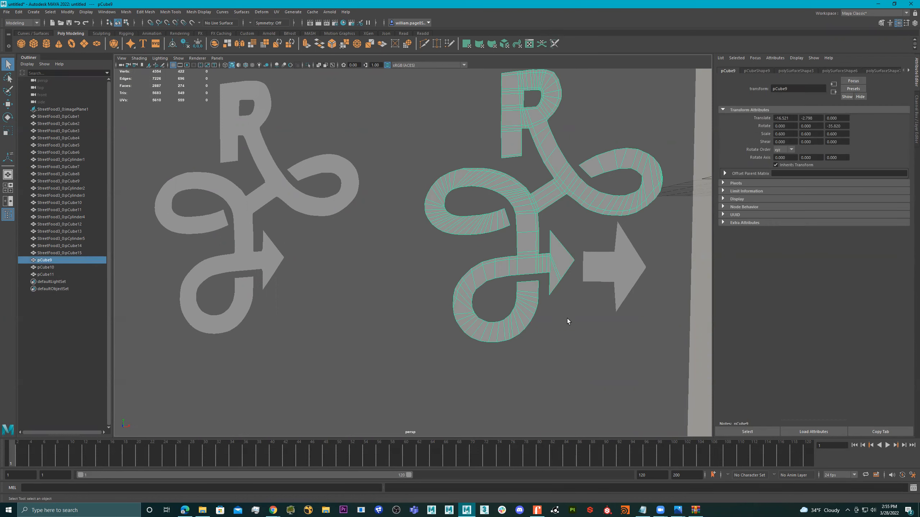
key("Delete")
middle_click_drag(639, 171, 518, 240, "alt")
right_click_drag(545, 210, 581, 227, "alt")
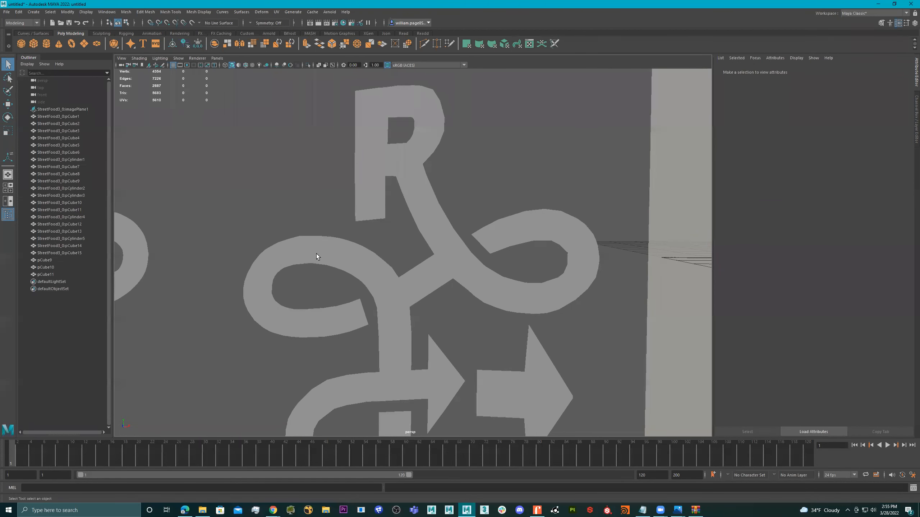
middle_click_drag(316, 254, 500, 250, "alt")
right_click_drag(650, 223, 681, 234, "alt")
middle_click_drag(594, 214, 444, 202, "alt")
left_click(427, 197)
right_click_drag(444, 201, 536, 205, "alt")
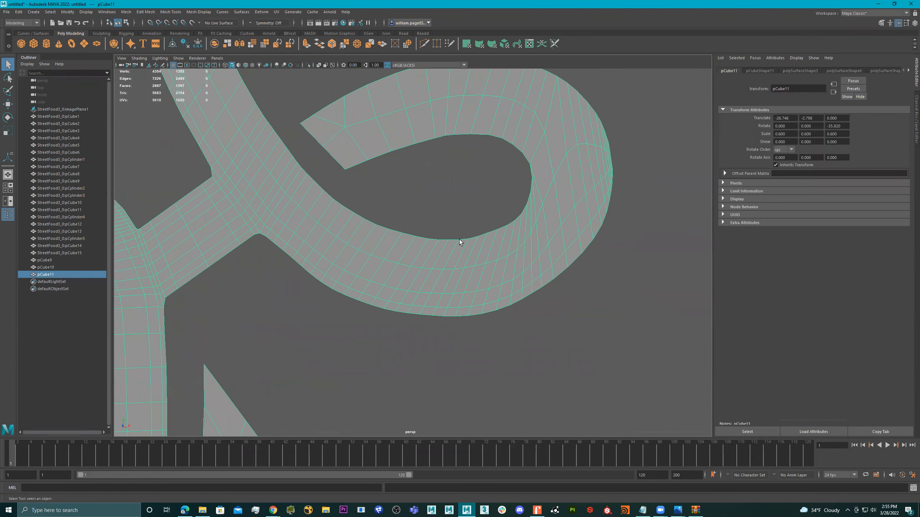
left_click(596, 267)
right_click_drag(596, 267, 418, 258, "alt")
right_click_drag(527, 263, 466, 261, "alt")
middle_click_drag(462, 260, 388, 252, "alt")
left_click_drag(471, 249, 470, 245, "alt")
right_click_drag(470, 248, 519, 239, "alt")
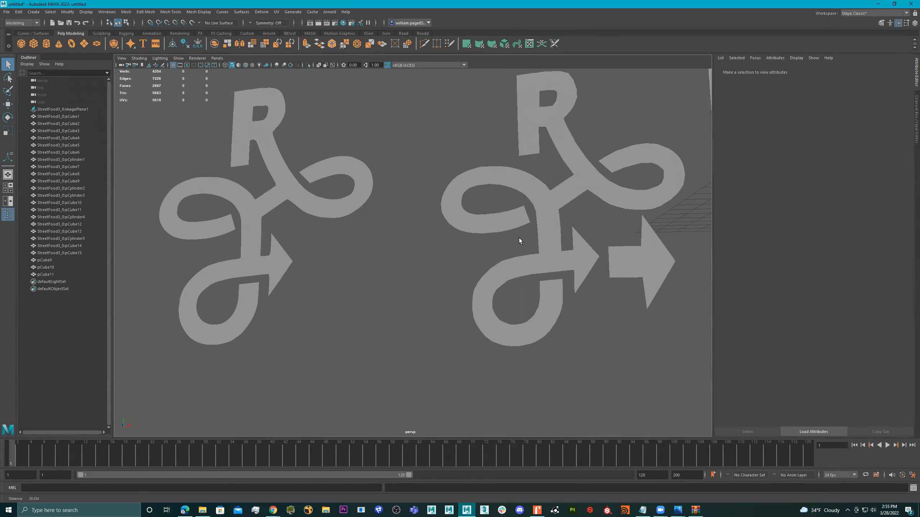
Step: Delete the reference image plane behind the Street Food logo
right_click_drag(500, 207, 383, 183, "alt")
left_click_drag(430, 142, 511, 138, "alt")
left_click_drag(277, 178, 523, 183, "alt")
left_click_drag(612, 166, 532, 186)
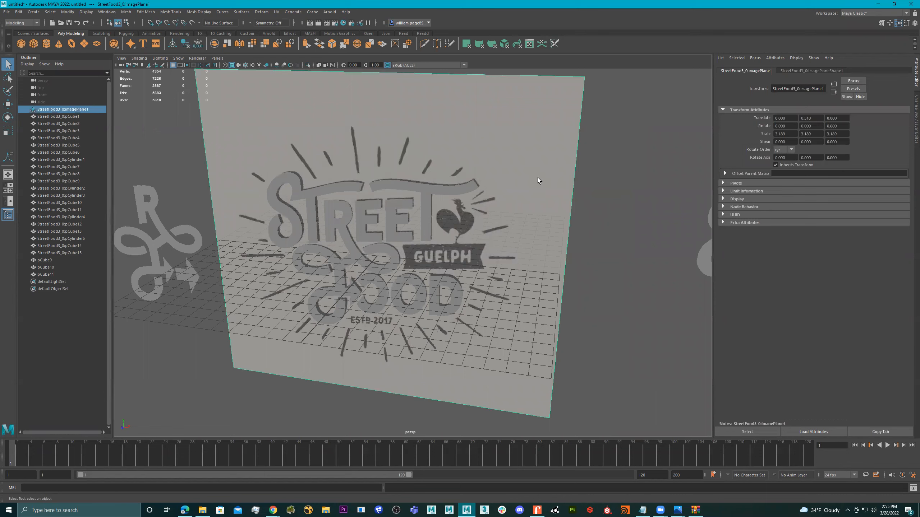
key("Delete")
Step: Duplicate all the letters of the Street Food logo and move the copy away from the original
left_click_drag(501, 136, 277, 344)
left_click_drag(342, 257, 418, 303, "alt")
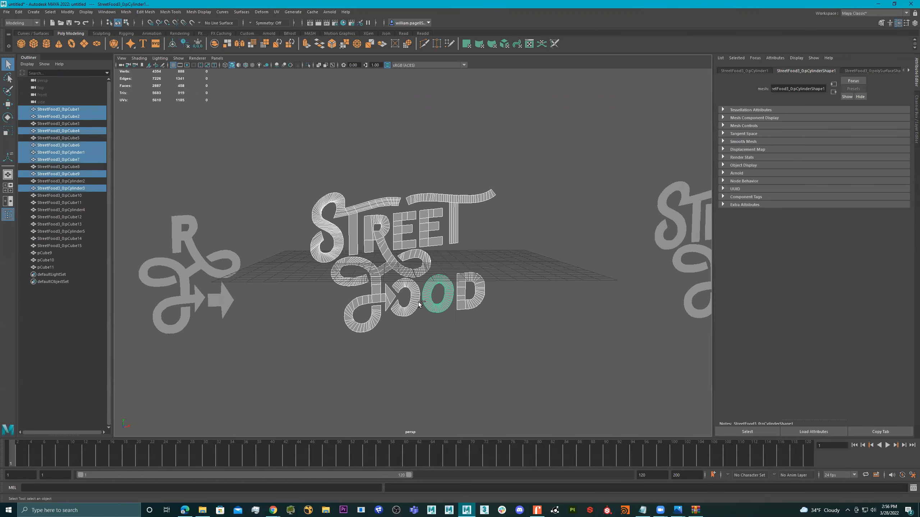
key("ctrl+d")
key("w")
scroll(434, 288, "down", 4)
middle_click_drag(420, 302, 424, 338, "alt")
left_click_drag(430, 294, 438, 415)
Step: Extrude all border edges of the last T in STREET with an offset of 0.05
right_click_drag(397, 299, 518, 302, "alt")
middle_click_drag(408, 341, 404, 282, "alt")
right_click_drag(404, 282, 504, 217, "alt")
left_click_drag(505, 216, 426, 214, "alt")
scroll(431, 211, "up", 3)
left_click(432, 211)
scroll(427, 214, "down", 3)
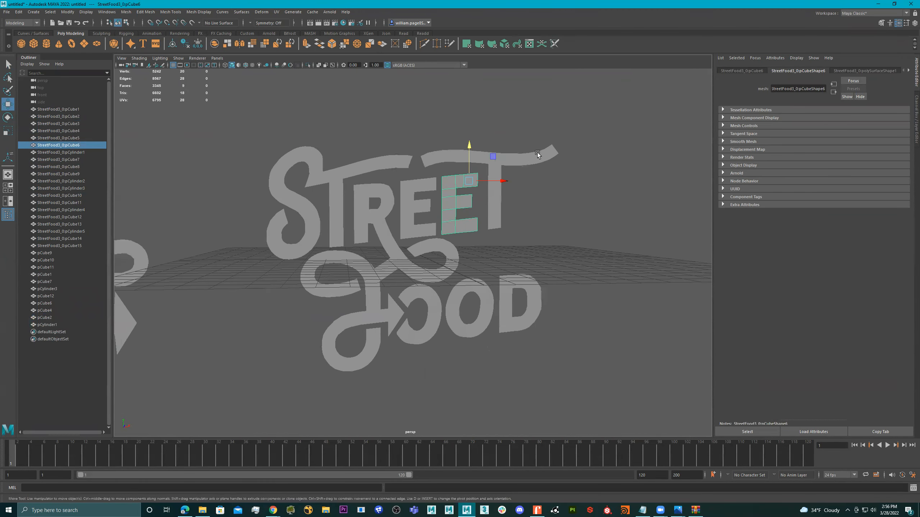
scroll(397, 182, "up", 5)
left_click_drag(417, 224, 459, 152, "alt")
left_click(486, 158)
right_click_drag(459, 152, 468, 135)
left_click(469, 135)
double_click(475, 139)
left_click_drag(509, 204, 501, 212, "alt")
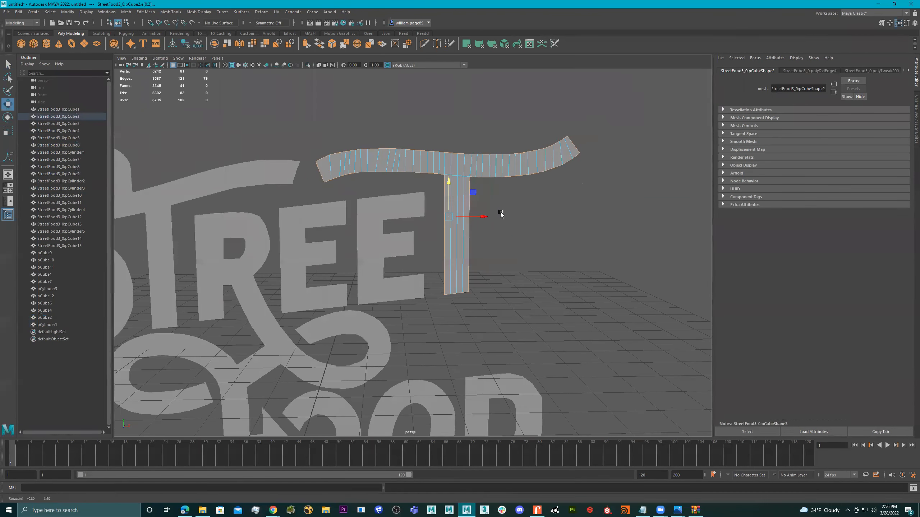
key("ctrl+e")
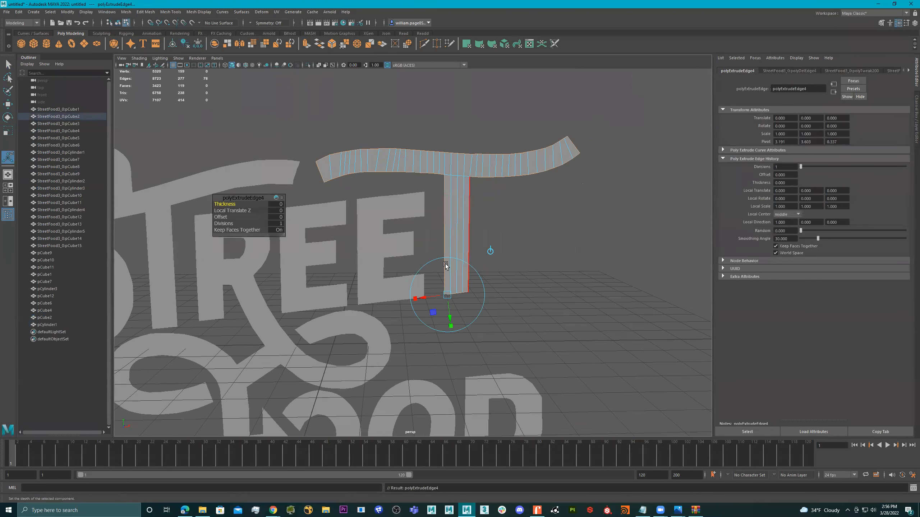
left_click_drag(232, 205, 244, 205)
key("ctrl+z")
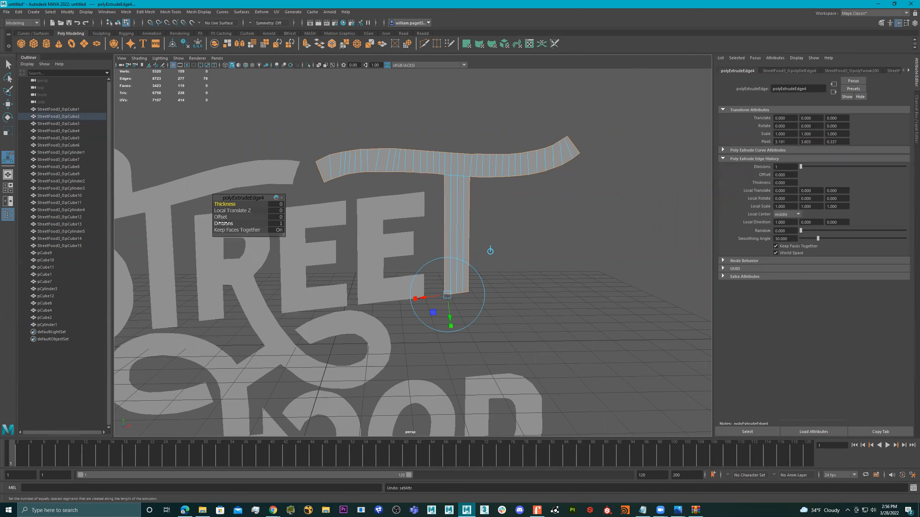
left_click_drag(223, 217, 221, 217)
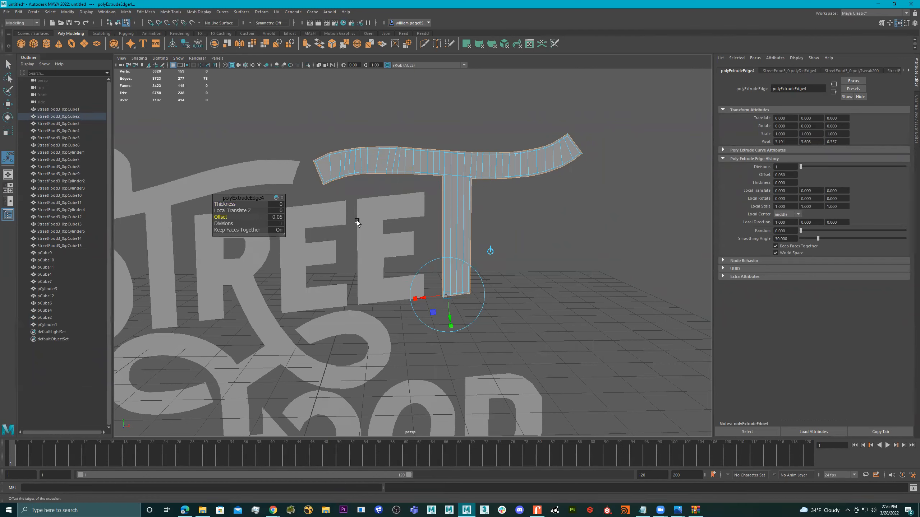
key("q")
Step: Extrude the border edges of the second E in STREET with an offset of 0.05
left_click(380, 196)
right_click_drag(378, 201, 375, 195)
left_click(375, 197)
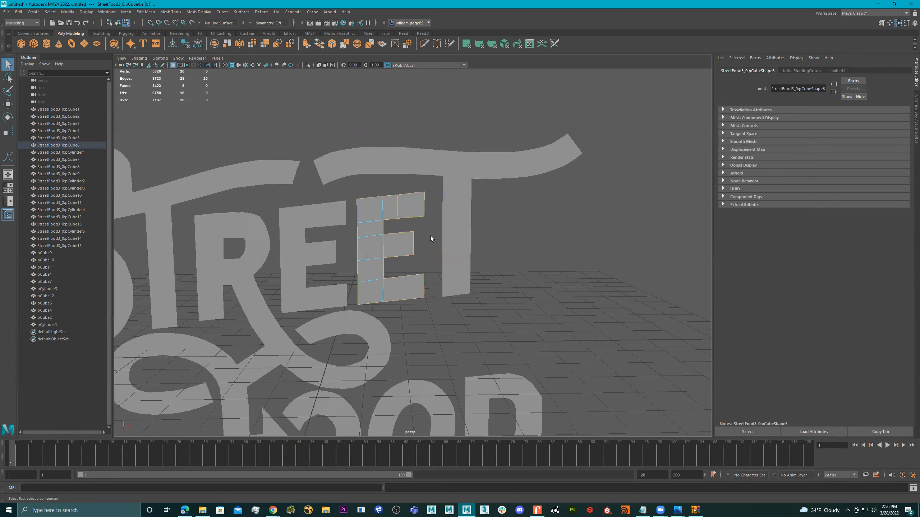
key("ctrl+e")
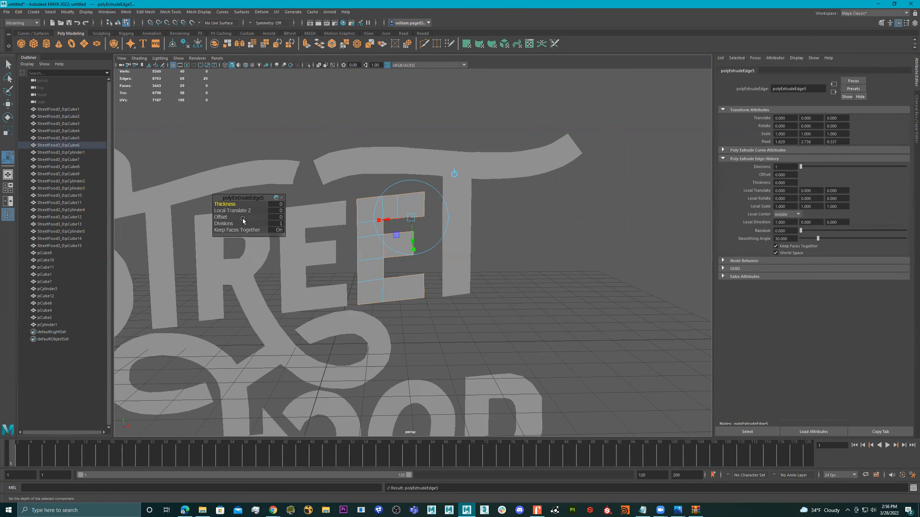
left_click_drag(221, 217, 220, 217)
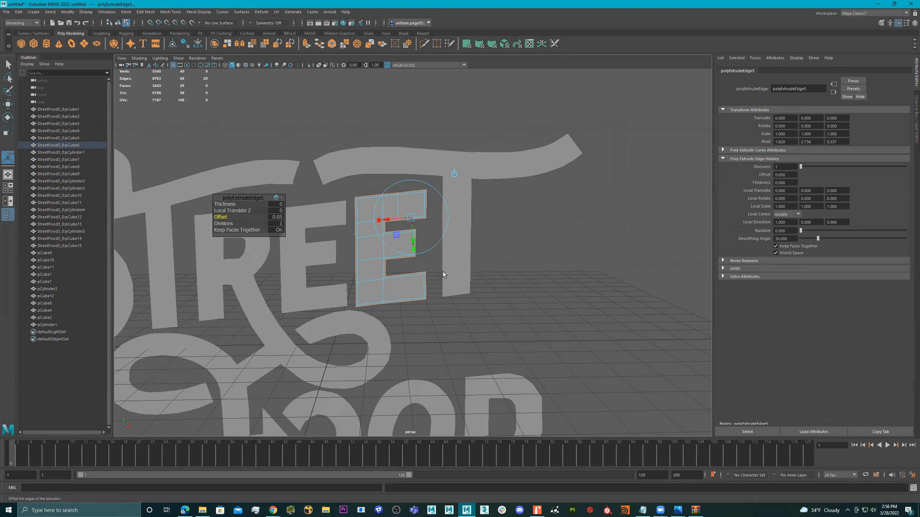
key("q")
Step: Extrude the border edges of the first E in STREET with an offset of 0.05
middle_click_drag(354, 251, 447, 248, "alt")
left_click(406, 247)
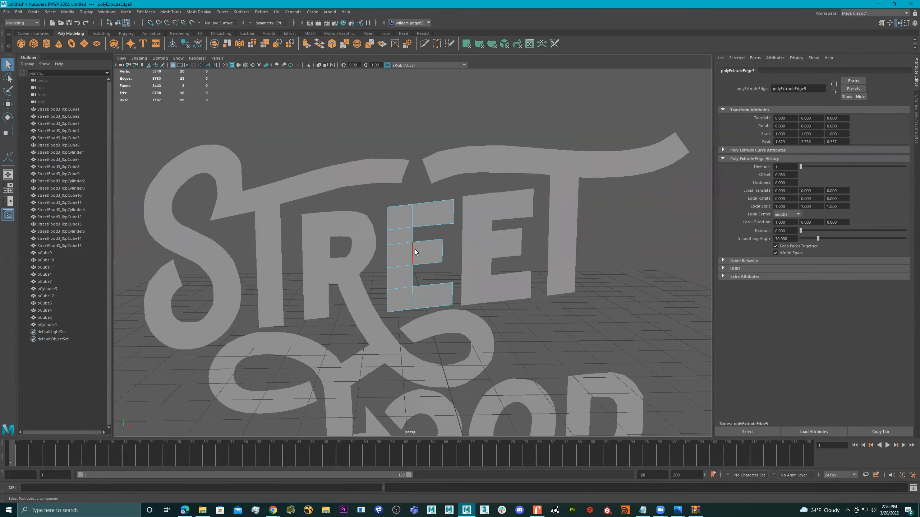
right_click_drag(412, 212, 407, 210)
left_click(408, 208)
key("ctrl+e")
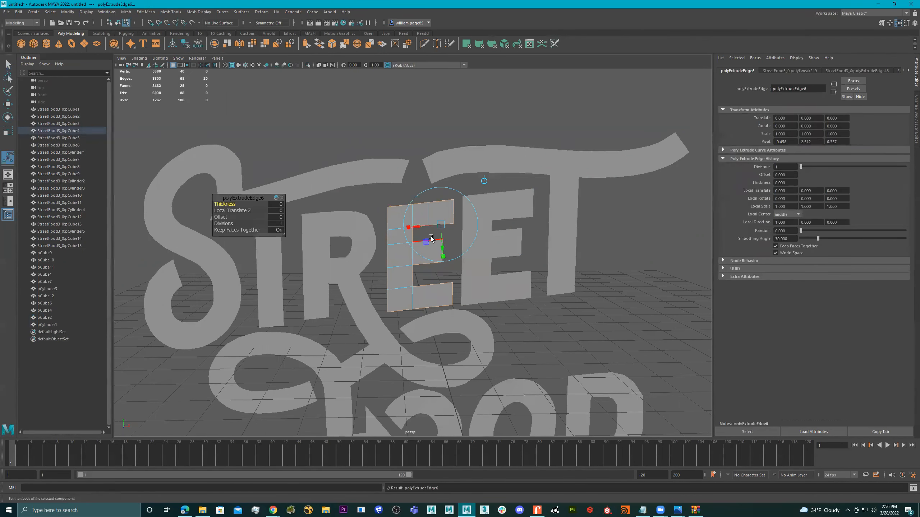
left_click_drag(217, 217, 221, 217)
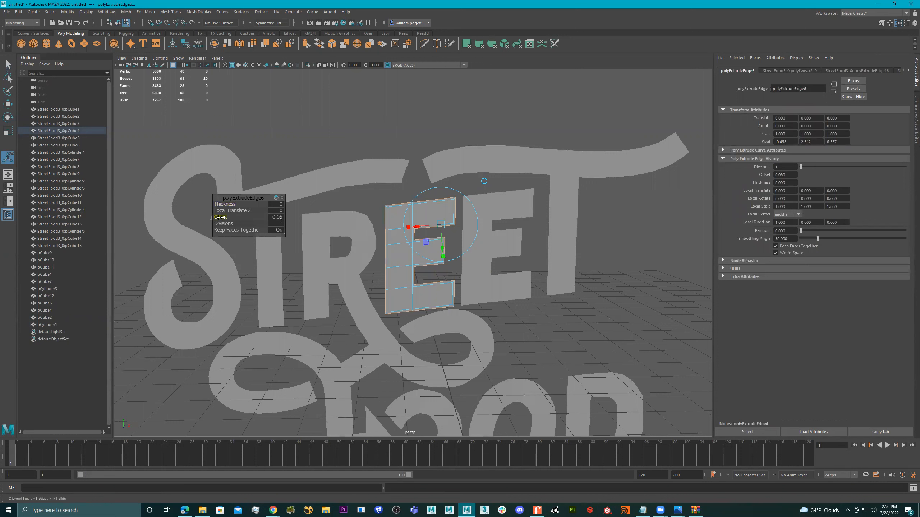
key("q")
Step: Extrude the border edges of the joined R and F lettering with an offset of 0.05
middle_click_drag(344, 234, 401, 220, "alt")
left_click(392, 217)
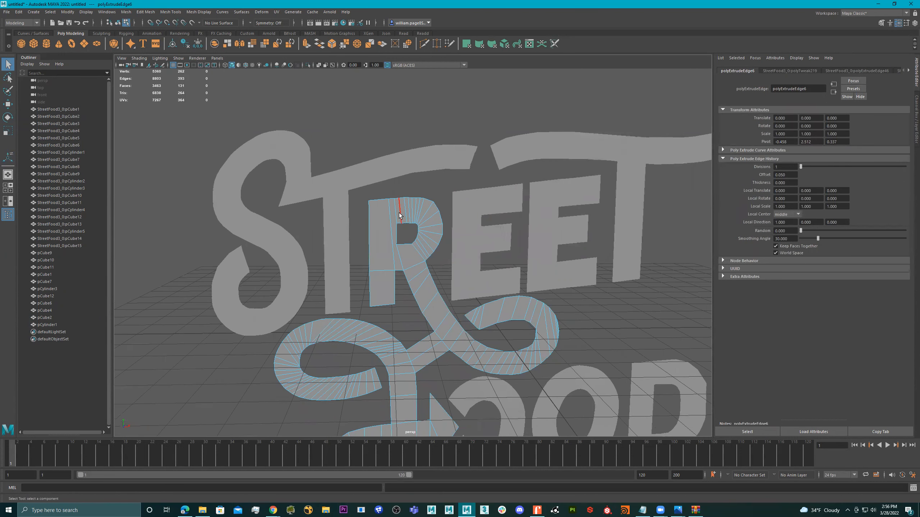
double_click(388, 206)
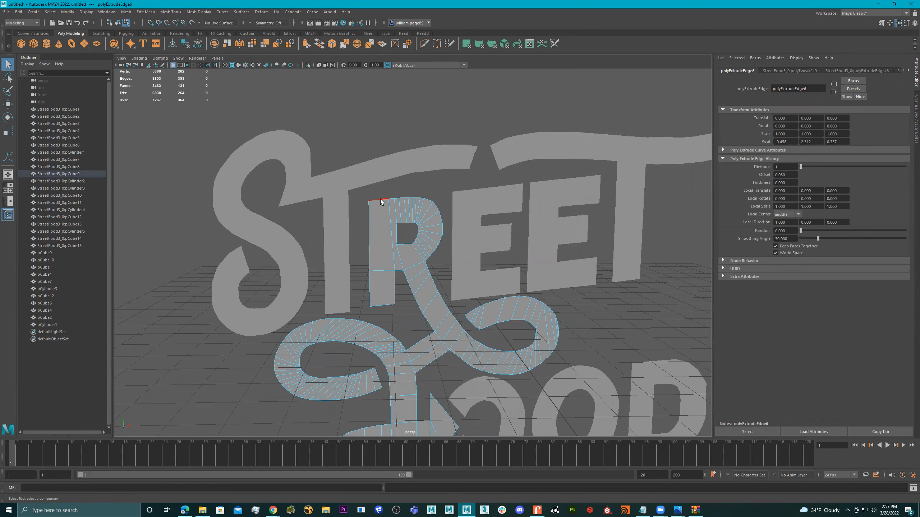
scroll(432, 224, "down", 2)
mouse_move(432, 223)
middle_mouse_down("alt")
mouse_move(448, 181)
mouse_move(443, 110)
mouse_move(445, 230)
middle_mouse_up("alt")
scroll(445, 228, "down", 2)
scroll(431, 288, "up", 2)
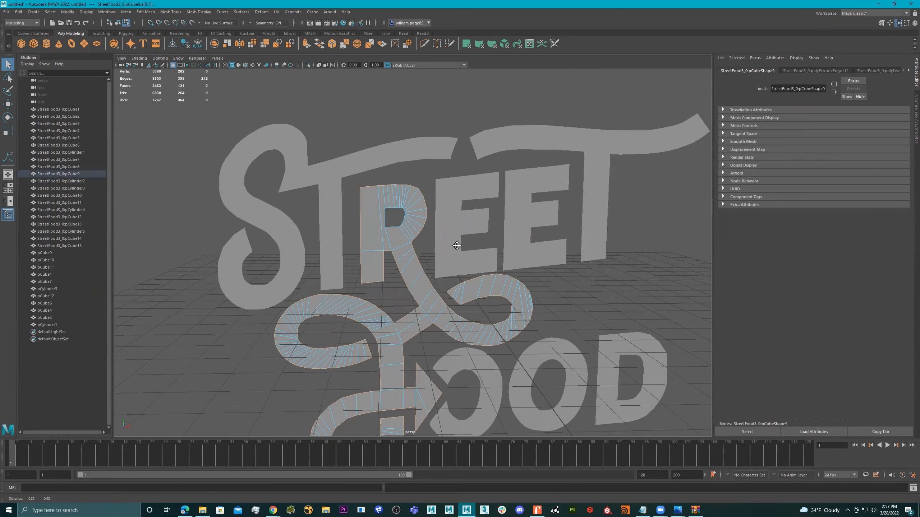
key("ctrl+e")
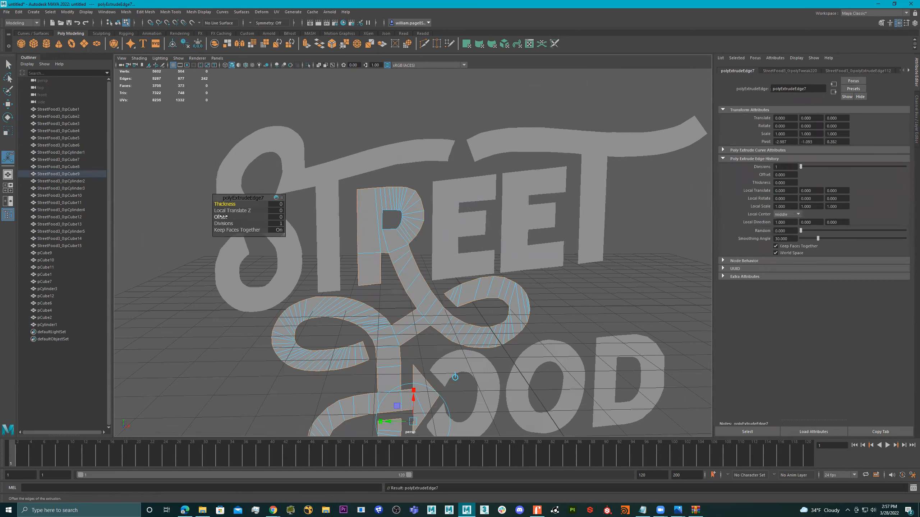
left_click_drag(221, 217, 225, 217)
scroll(376, 220, "up", 2)
key("q")
Step: Extrude the border edges of the joined S and first T in STREET with an offset of 0.05
middle_click_drag(404, 227, 443, 239, "alt")
left_click(368, 222)
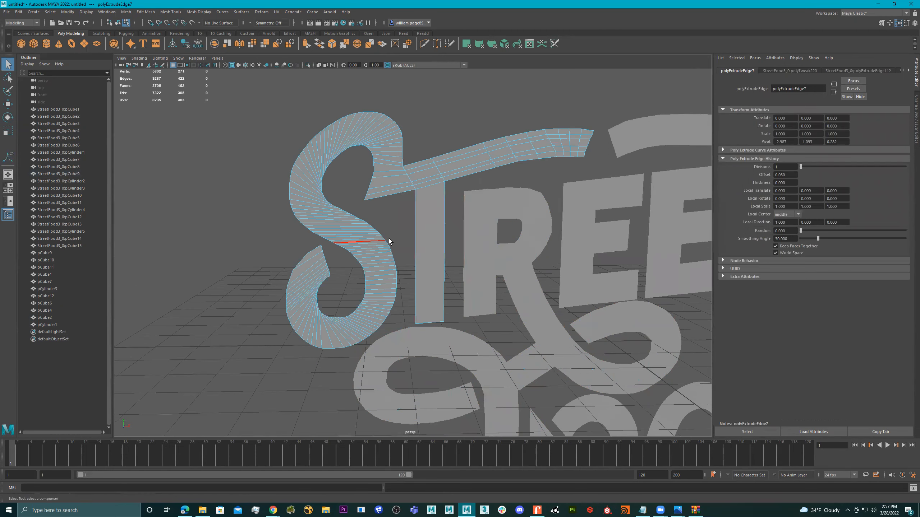
left_click(399, 197)
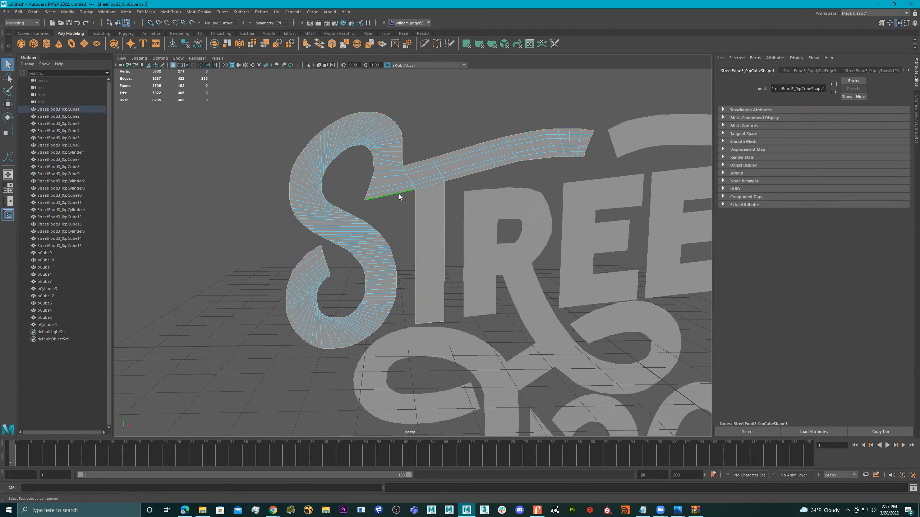
key("ctrl+e")
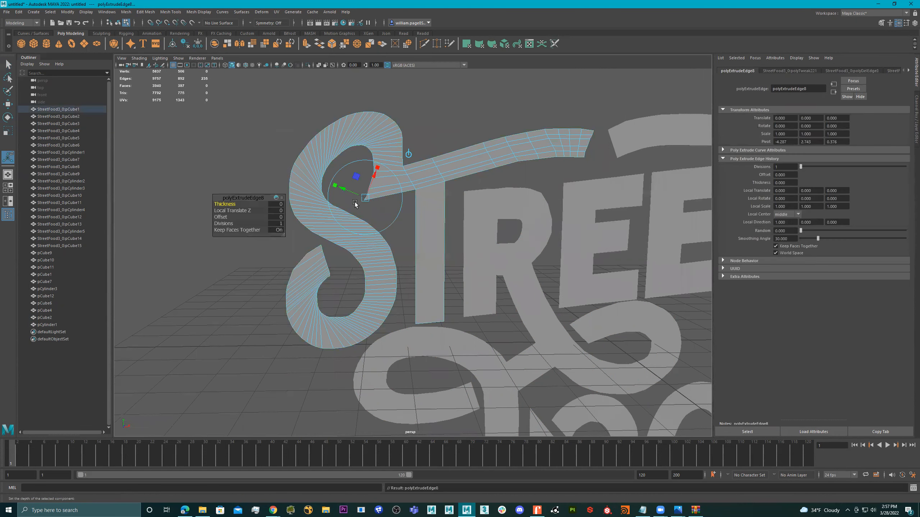
left_click_drag(221, 217, 221, 217)
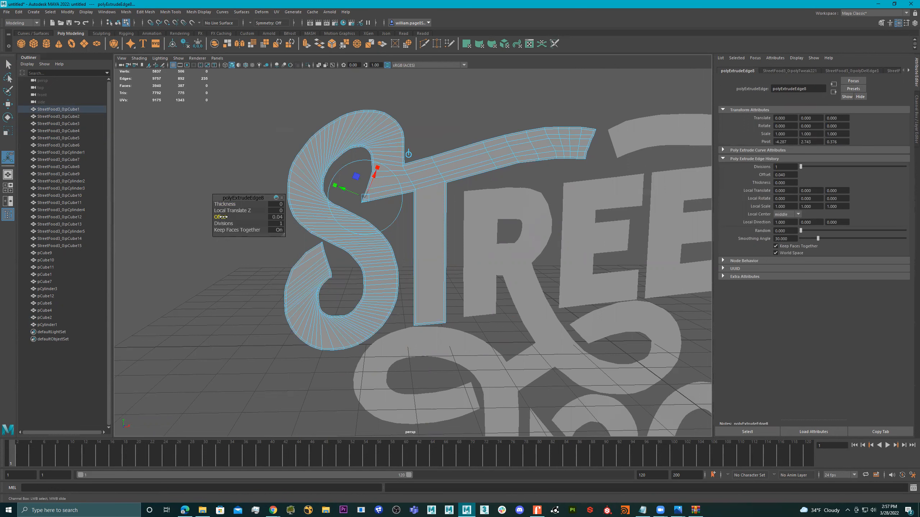
left_click_drag(221, 217, 221, 217)
key("q")
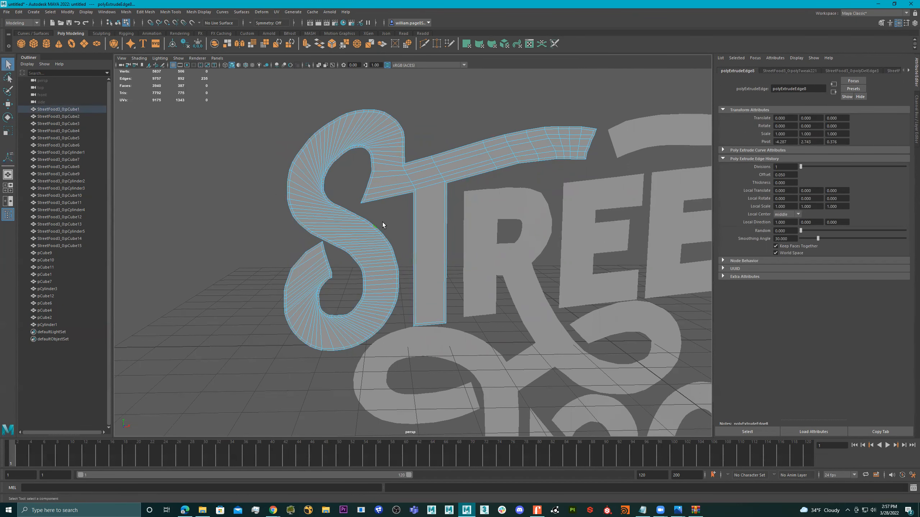
Step: Extrude the border edges of the open first O in FOOD with an offset of 0.05
scroll(353, 226, "down", 1)
right_click_drag(353, 227, 486, 157)
scroll(450, 130, "down", 3)
left_click(451, 131)
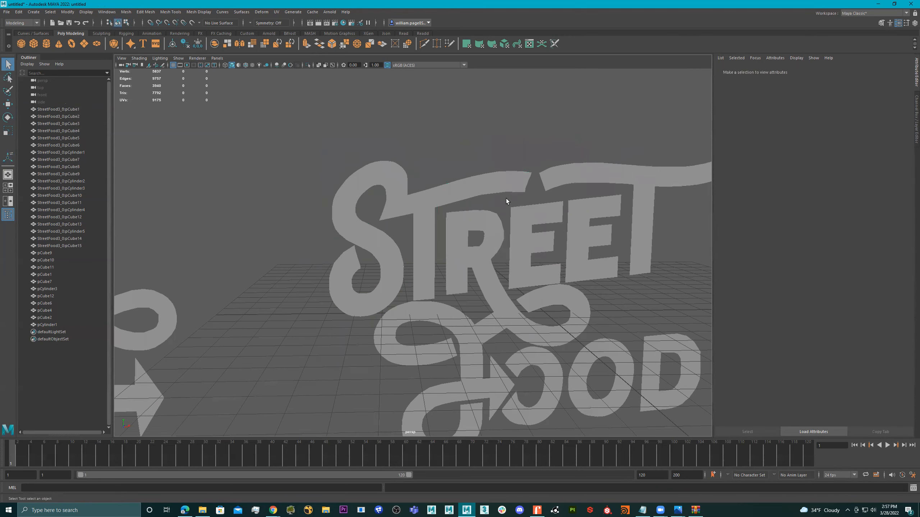
middle_click_drag(505, 264, 419, 171, "alt")
left_click(374, 235)
left_click(447, 265)
left_click_drag(447, 266, 456, 264, "alt")
right_click_drag(456, 264, 493, 266, "alt")
middle_click_drag(492, 265, 403, 197, "alt")
right_click_drag(392, 195, 392, 175)
right_click_drag(393, 207, 604, 205, "alt")
middle_click_drag(386, 201, 408, 209, "alt")
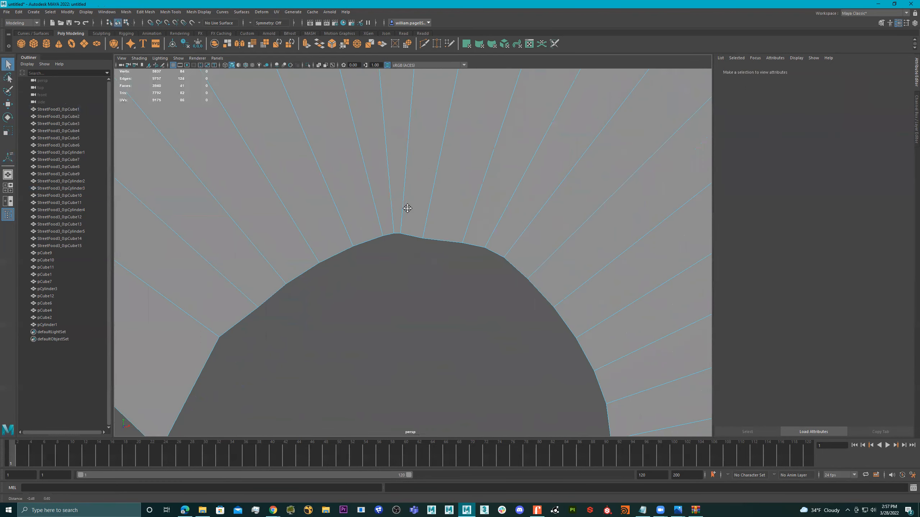
scroll(405, 208, "down", 6)
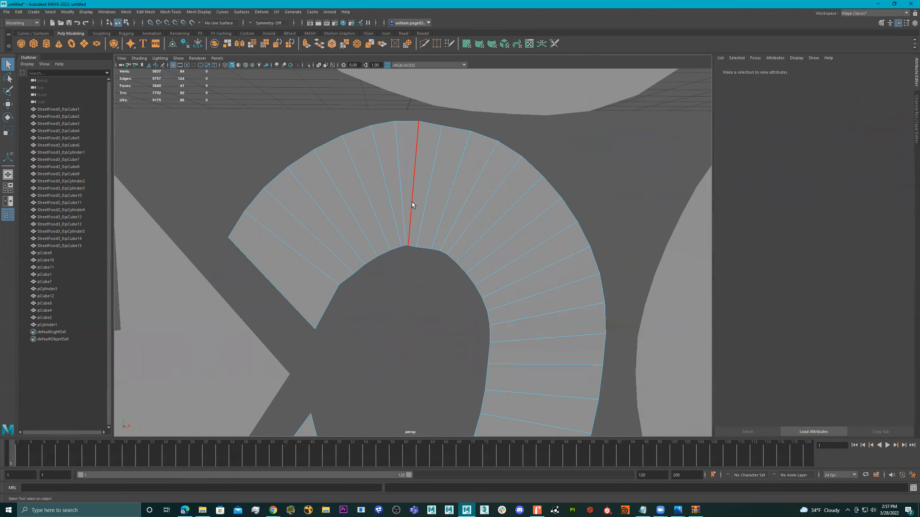
left_click(413, 206)
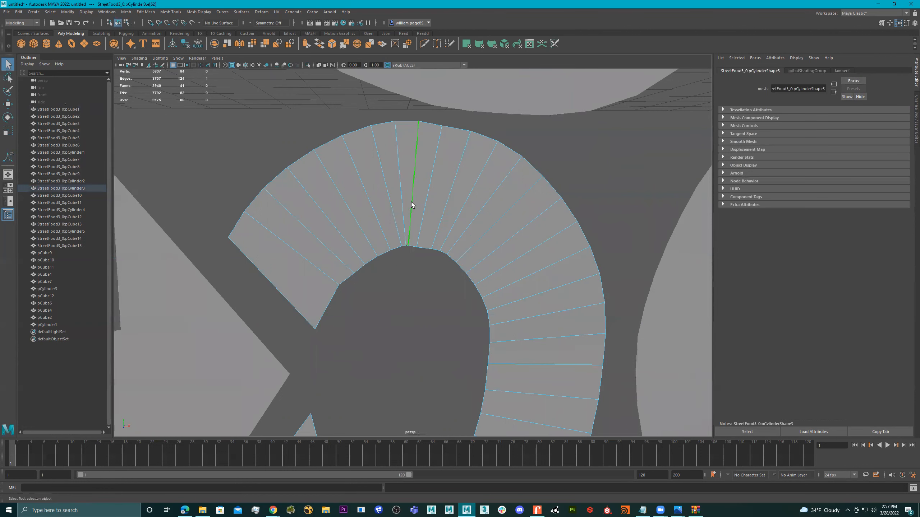
scroll(438, 227, "down", 2)
double_click(483, 198)
key("f")
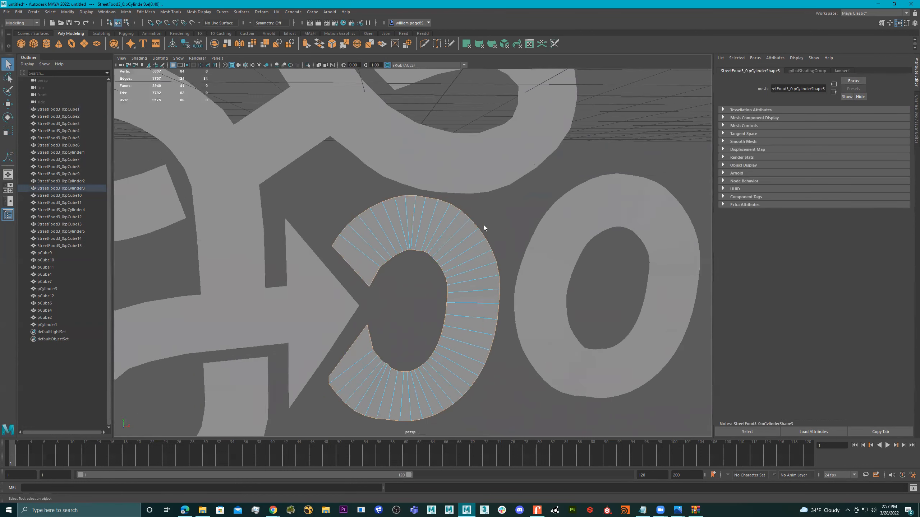
key("ctrl+e")
left_click_drag(217, 217, 219, 217)
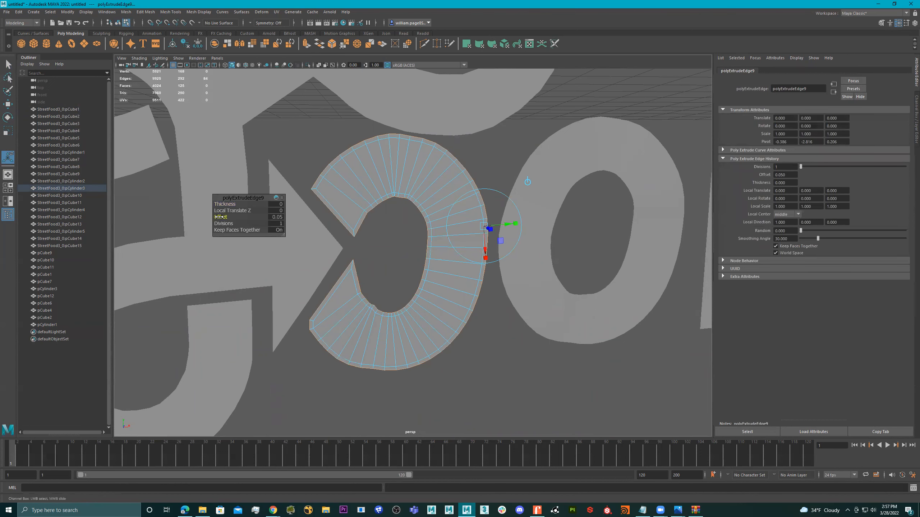
Step: Extrude the border edges of the second O in FOOD with an offset of 0.05
scroll(292, 227, "down", 1)
middle_click_drag(520, 249, 300, 231, "alt")
key("q")
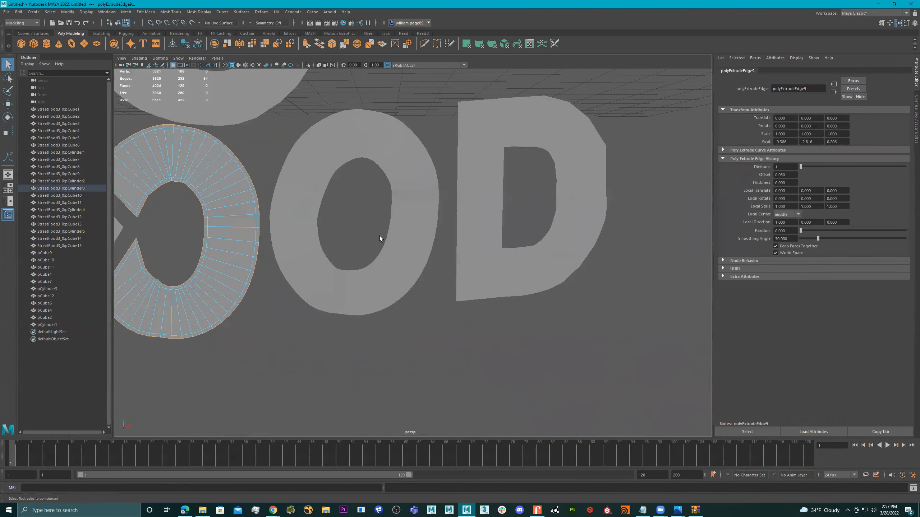
left_click(418, 235)
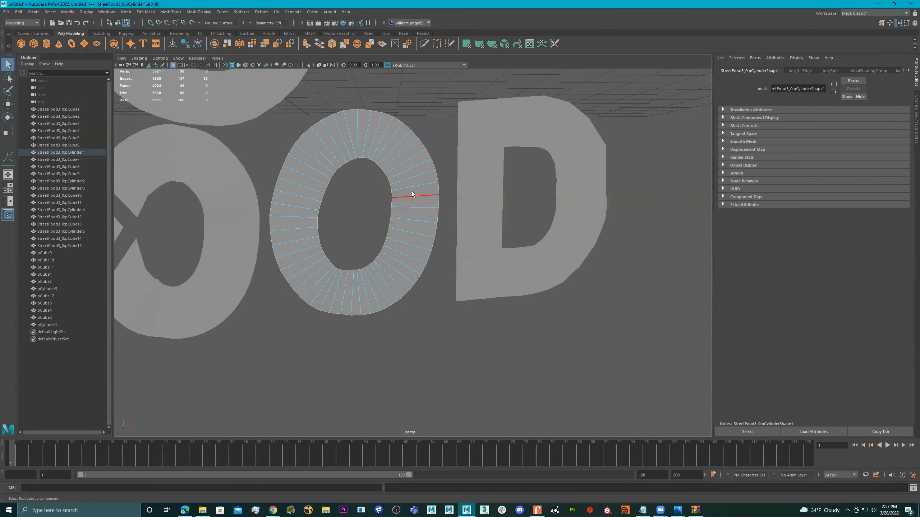
key("ctrl+e")
left_click_drag(220, 217, 222, 217)
Step: Extrude the border edges of the D in FOOD with an offset of 0.05
middle_click_drag(485, 262, 404, 240, "alt")
left_click(413, 265)
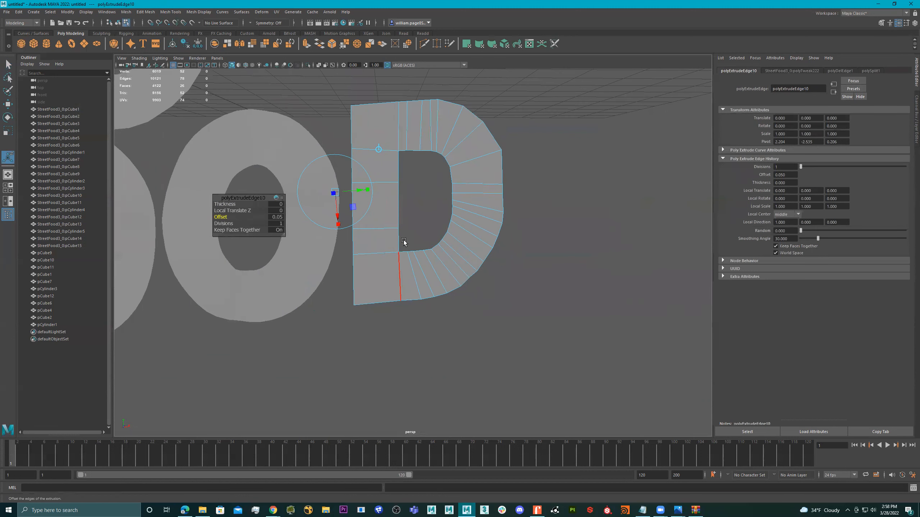
double_click(400, 222)
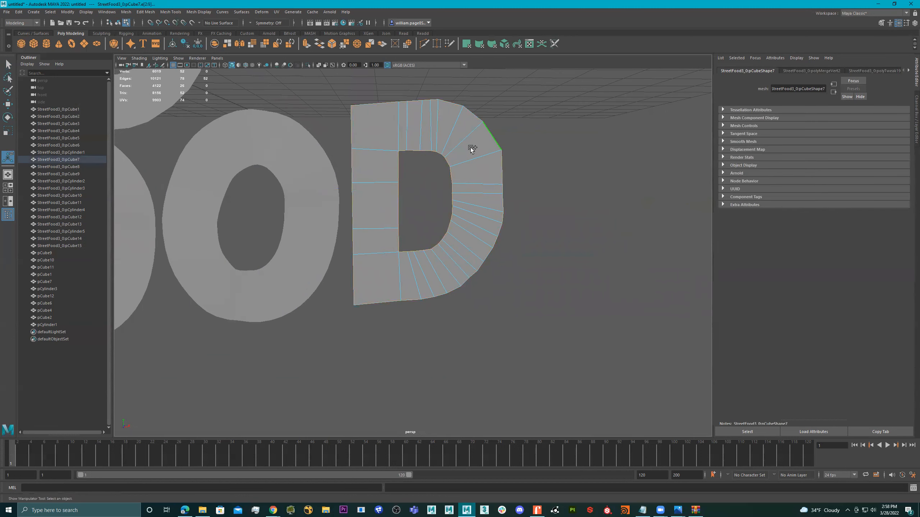
key("ctrl+e")
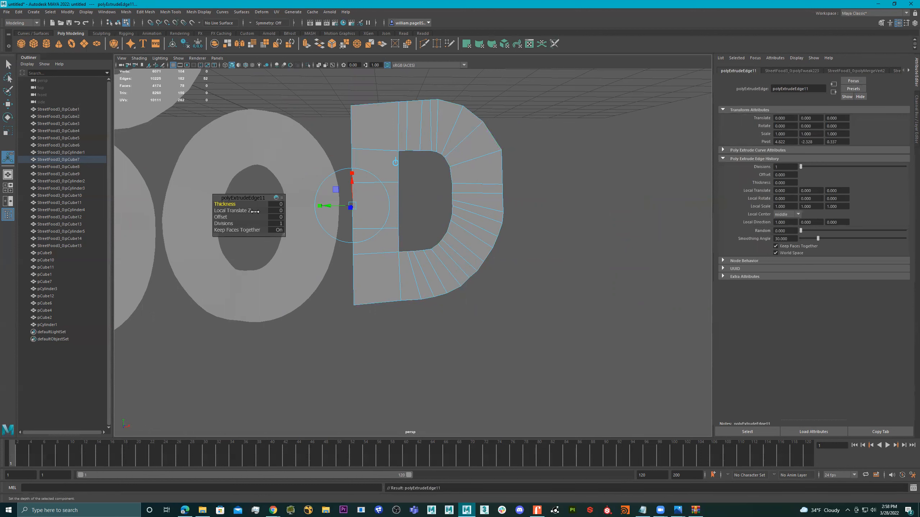
left_click_drag(219, 217, 223, 216)
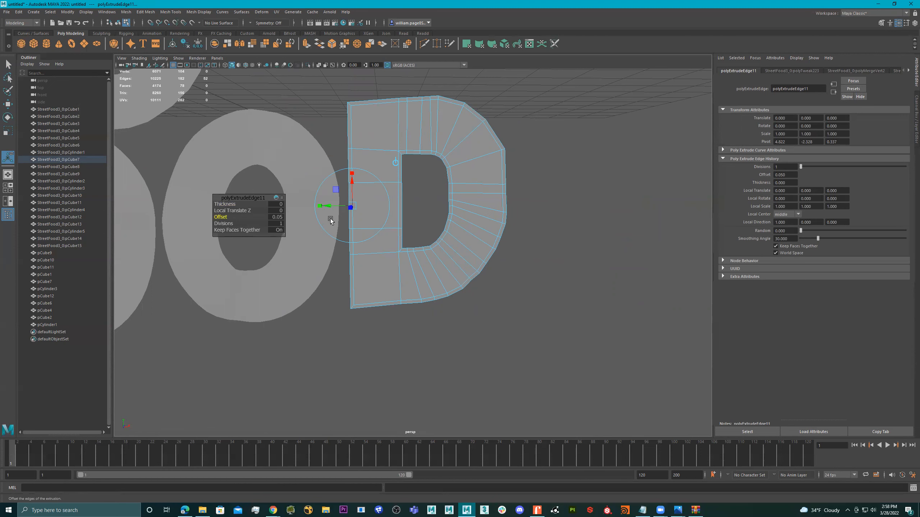
key("q")
Step: Check the D with smooth mesh preview toggled on and off, leaving it unsmoothed
left_click_drag(355, 213, 370, 208, "alt")
right_click(378, 207)
right_click_drag(452, 180, 465, 173)
scroll(465, 173, "down", 2)
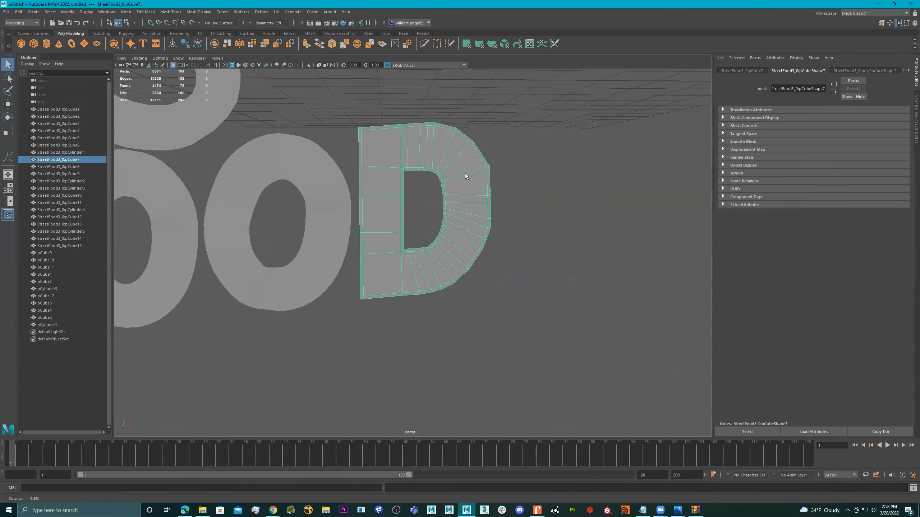
key("3")
key("1")
key("3")
key("1")
Step: Select only the older lettering copy beneath the main logo and move it farther down
right_click_drag(472, 210, 444, 198, "alt")
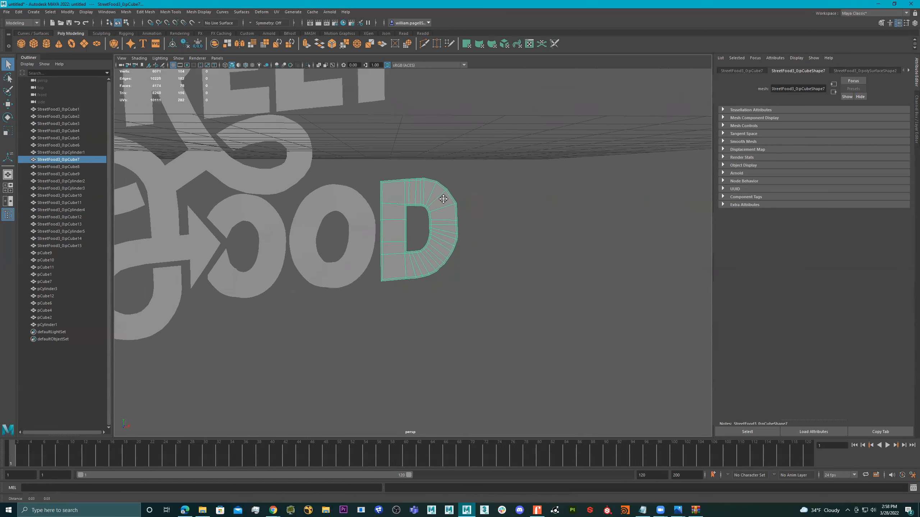
middle_click_drag(444, 198, 609, 209, "alt")
right_click_drag(454, 200, 335, 201, "alt")
middle_click_drag(399, 195, 383, 222, "alt")
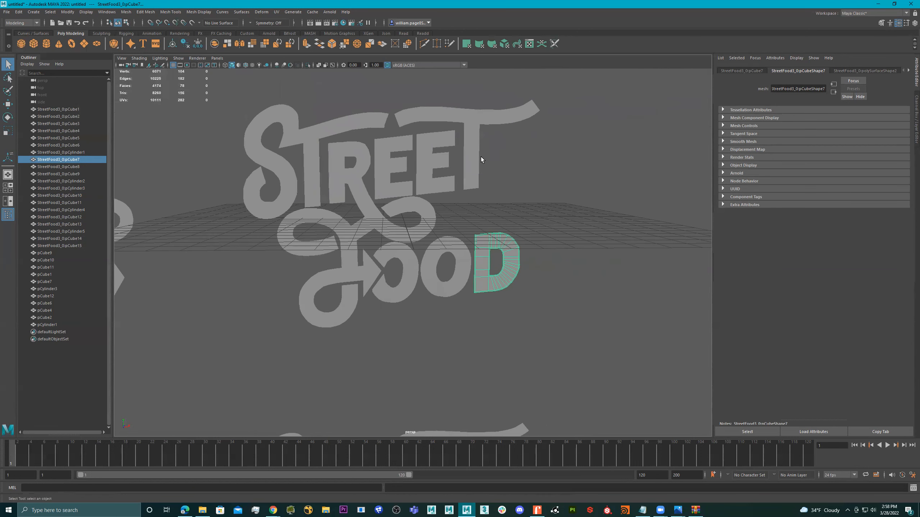
left_click_drag(480, 157, 415, 182)
middle_click_drag(480, 317, 434, 382, "alt")
left_click(415, 184)
mouse_move(414, 184)
left_mouse_down("alt")
mouse_move(452, 188)
mouse_move(398, 191)
mouse_move(430, 193)
mouse_move(413, 158)
mouse_move(385, 167)
mouse_move(424, 169)
left_mouse_up("alt")
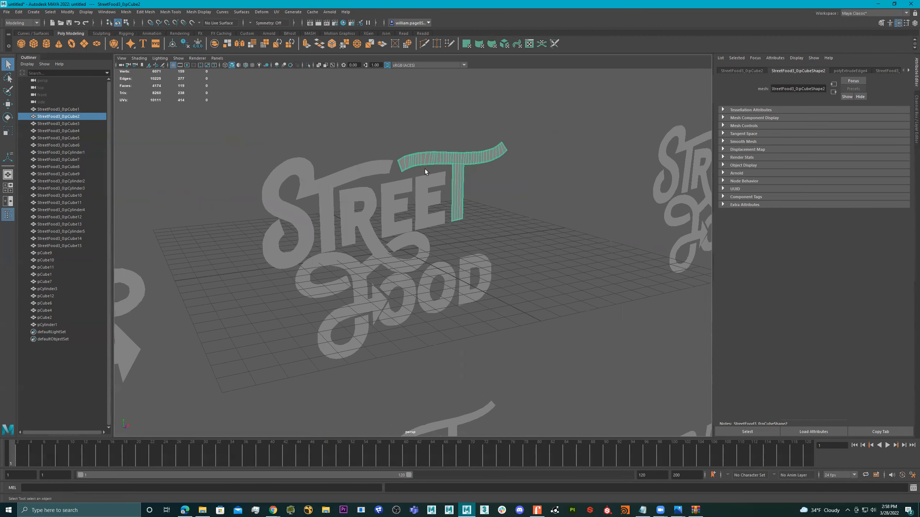
left_click_drag(543, 115, 367, 258)
right_click_drag(366, 258, 265, 249, "alt")
left_click_drag(475, 177, 301, 414)
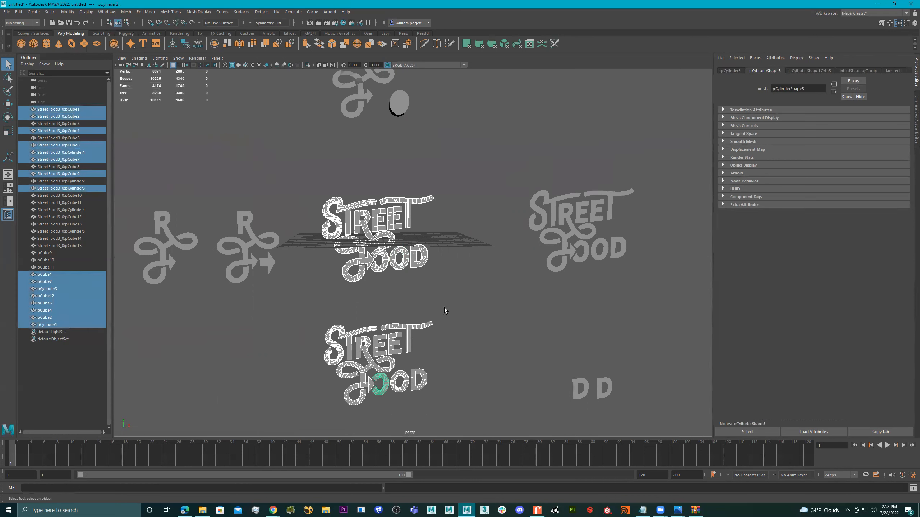
left_click_drag(444, 308, 315, 192, "ctrl")
key("w")
left_click_drag(379, 350, 377, 460)
Step: Duplicate all letters of the main logo and move the copy straight down below the original as a backup
left_click_drag(454, 189, 301, 293)
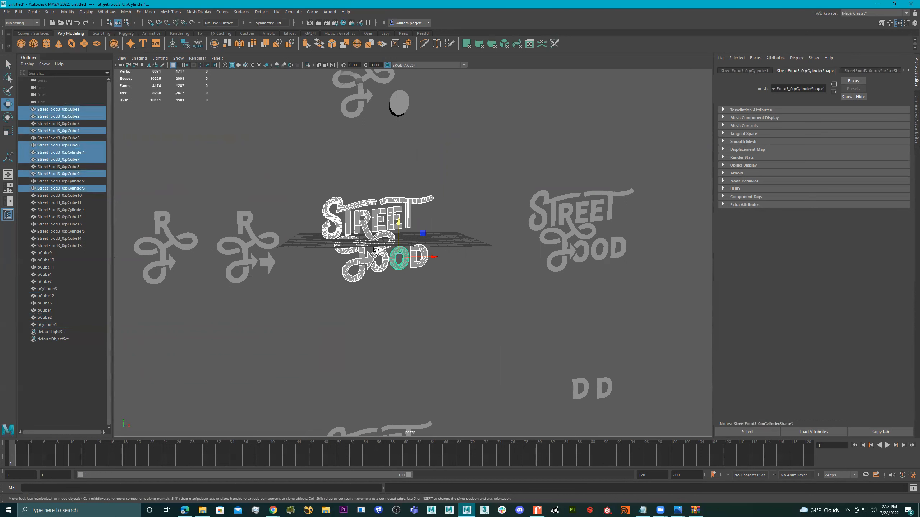
key("ctrl+d")
left_click_drag(399, 222, 398, 357)
middle_click_drag(431, 289, 418, 339, "alt")
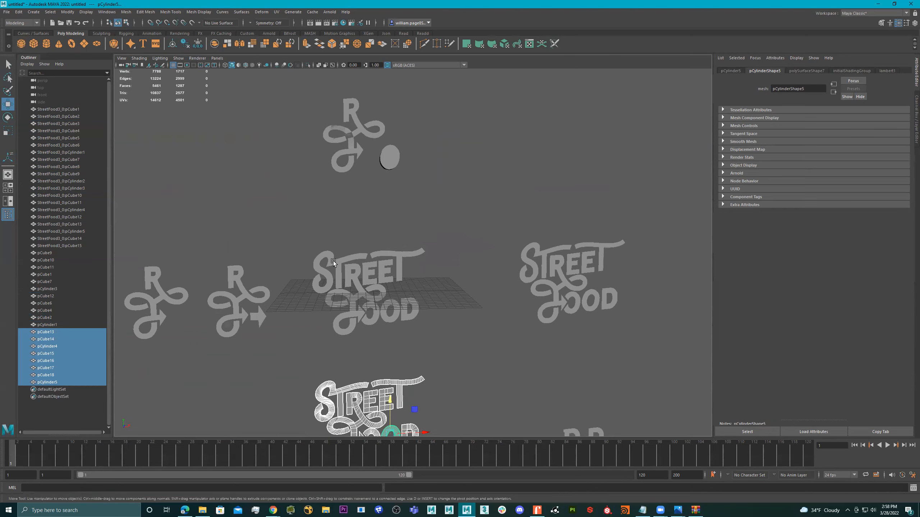
Step: Combine all letters of the main Street Food logo into a single mesh
right_click_drag(334, 261, 510, 285, "alt")
middle_click_drag(451, 245, 497, 208, "alt")
left_click_drag(498, 209, 289, 377)
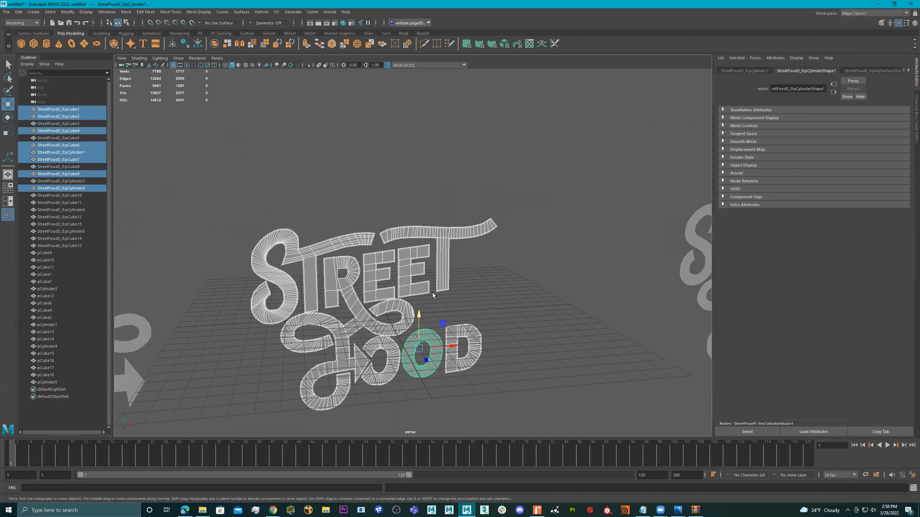
right_click_drag(443, 287, 439, 439, "shift")
key("f")
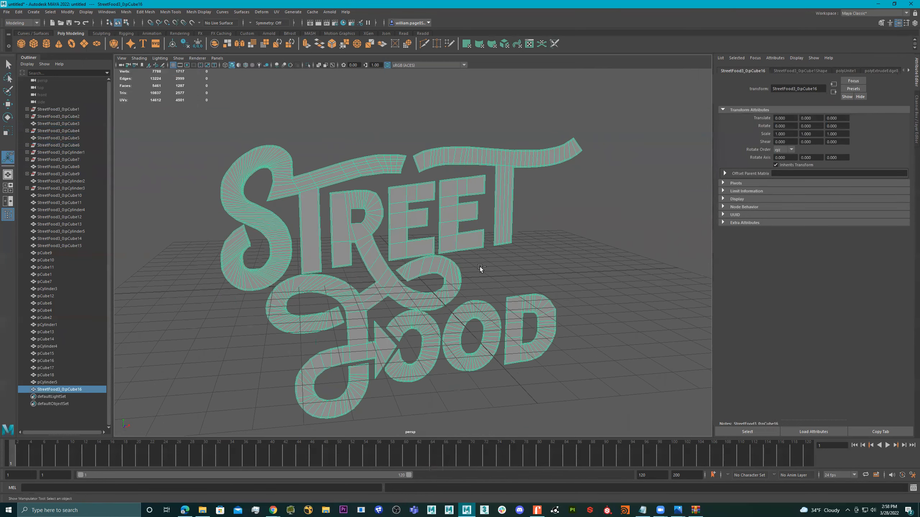
Step: Extrude all faces of the combined lettering to a local Z translate of about 0.83 for depth
key("ctrl+e")
left_click_drag(440, 284, 477, 328, "alt")
left_click_drag(511, 347, 513, 318)
right_click_drag(469, 279, 488, 290, "alt")
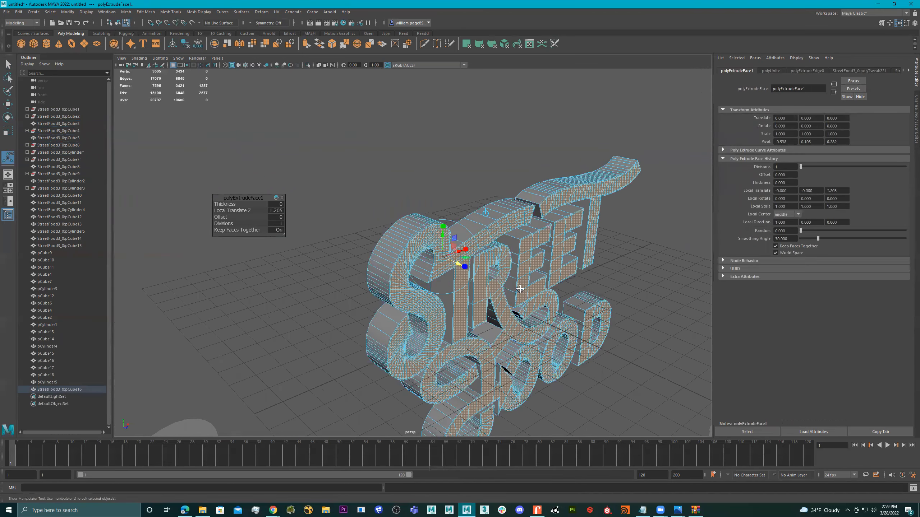
middle_click_drag(464, 270, 482, 265, "alt")
mouse_move(482, 264)
left_mouse_down()
mouse_move(456, 256)
mouse_move(470, 259)
left_mouse_up()
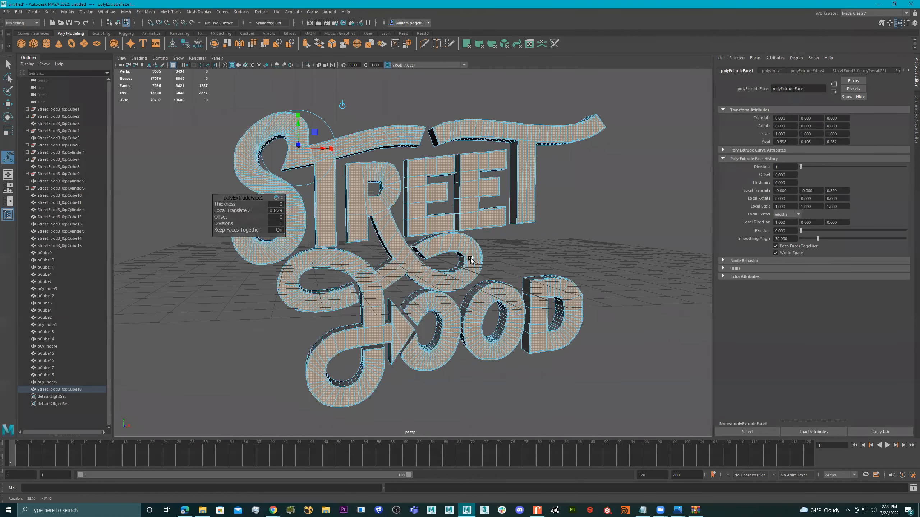
key("q")
Step: Select the thin border face loop on the front of the joined S and first T
right_click_drag(471, 258, 478, 265, "alt")
middle_click_drag(446, 245, 533, 291, "alt")
right_click_drag(445, 223, 498, 161)
left_click_drag(498, 127, 432, 148, "alt")
middle_click_drag(431, 148, 416, 134, "alt")
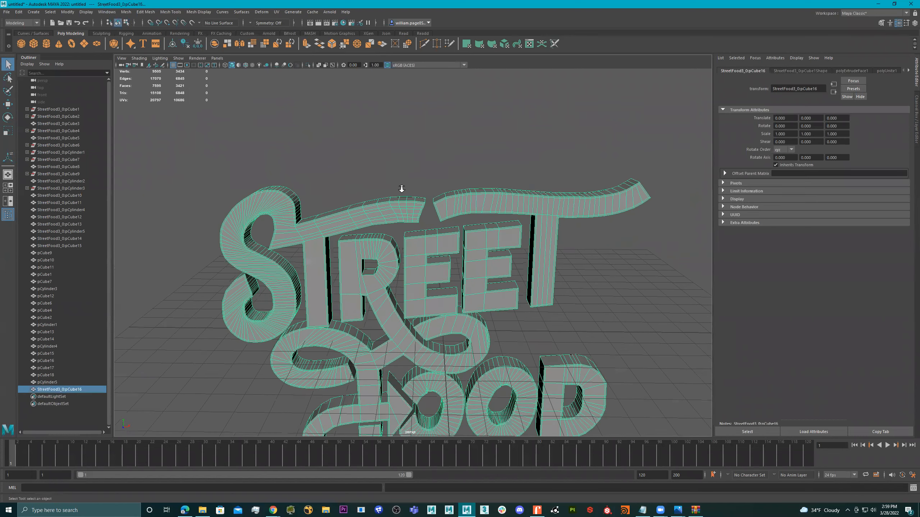
right_click_drag(401, 188, 483, 198, "alt")
middle_click_drag(262, 185, 447, 208, "alt")
right_click_drag(413, 219, 550, 233, "alt")
middle_click_drag(550, 233, 394, 191, "alt")
right_click_drag(394, 191, 393, 192)
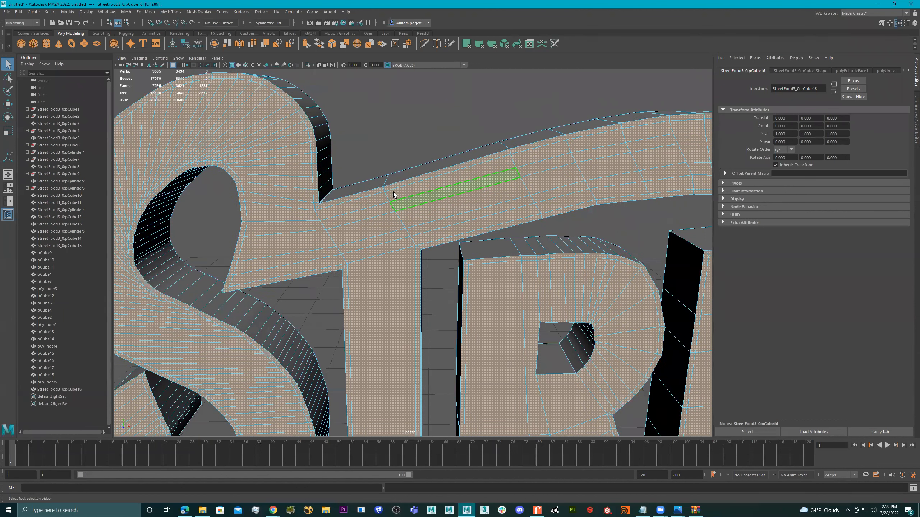
left_click(394, 184)
double_click(373, 190)
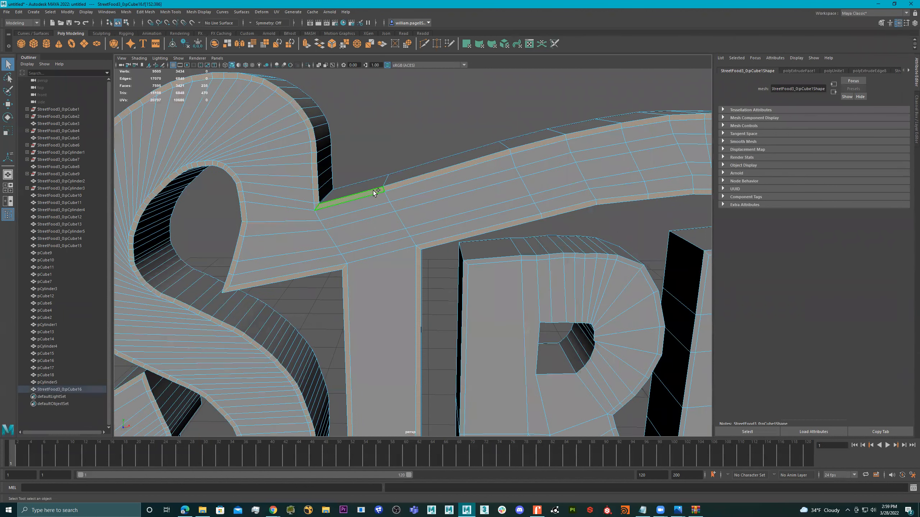
Step: Add the front border face loops of the joined R and F, both Es and the last T to the selection
right_click_drag(344, 238, 261, 235, "alt")
middle_click_drag(403, 241, 378, 207, "alt")
right_click_drag(378, 208, 323, 218, "alt")
left_click(403, 212, "shift")
double_click(298, 241, "shift")
left_click(416, 216, "shift")
double_click(416, 229, "shift")
middle_click_drag(478, 209, 419, 219, "alt")
middle_click_drag(438, 116, 353, 200, "alt")
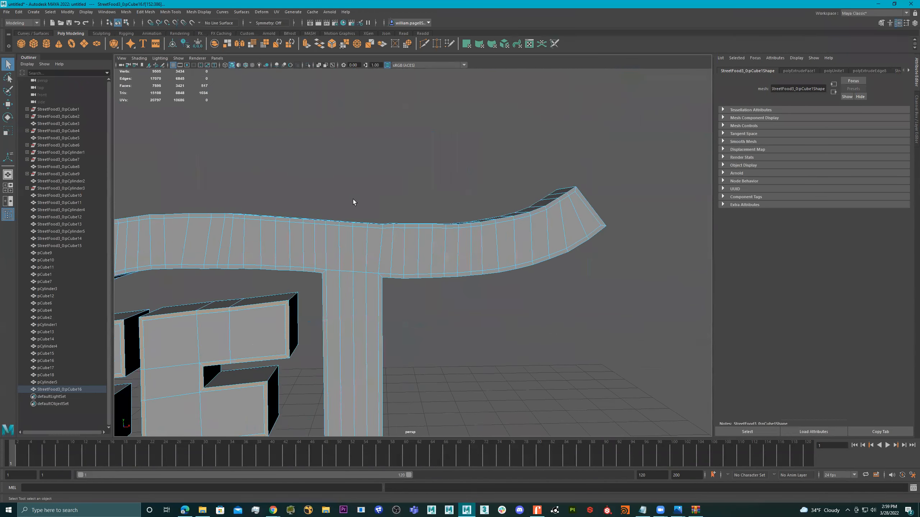
right_click_drag(353, 199, 412, 221, "alt")
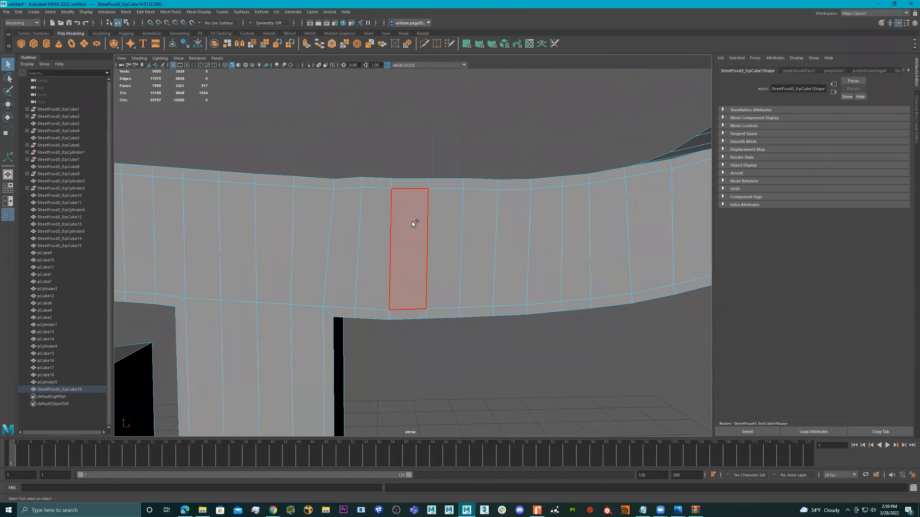
double_click(441, 183, "shift")
Step: Examine the front faces and border edges of the first O in Food on the extruded lettering
right_click_drag(482, 272, 418, 294, "alt")
middle_click_drag(418, 294, 508, 195, "alt")
middle_click_drag(366, 292, 311, 141, "alt")
right_click_drag(311, 142, 450, 203, "alt")
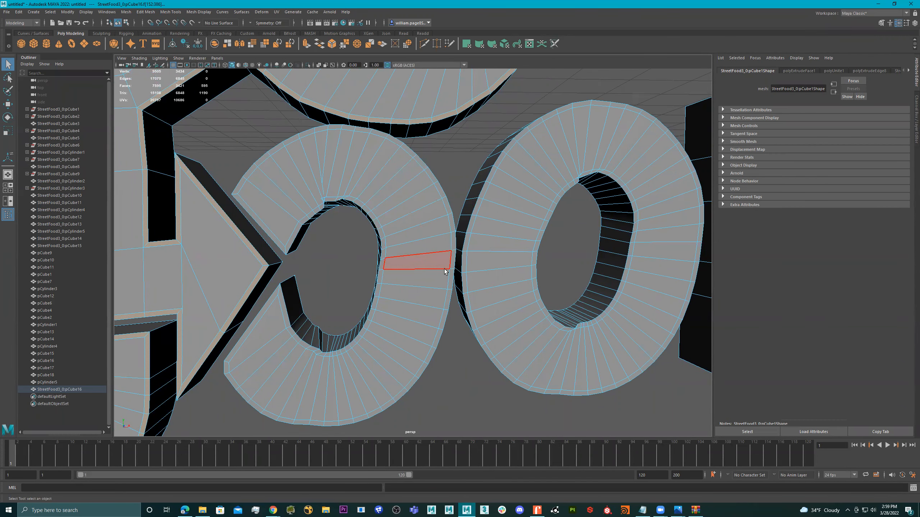
scroll(361, 243, "down", 10)
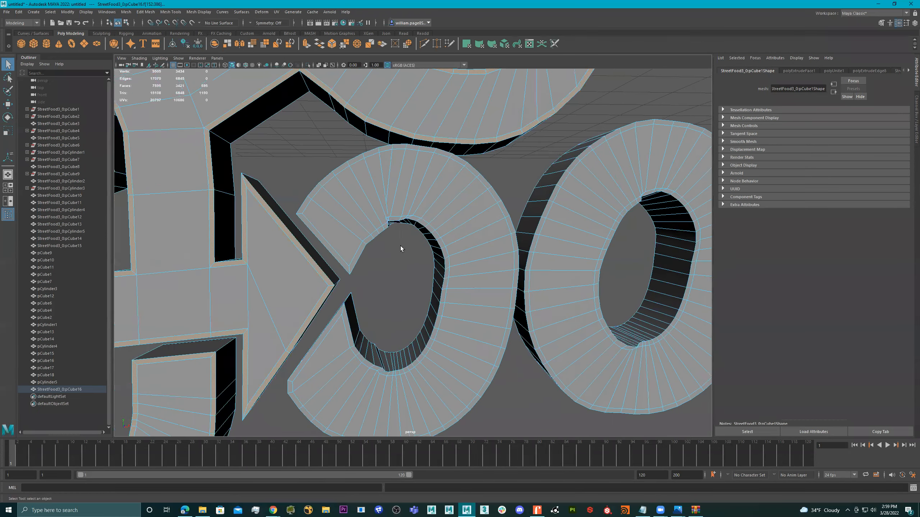
left_click_drag(337, 245, 357, 254, "alt")
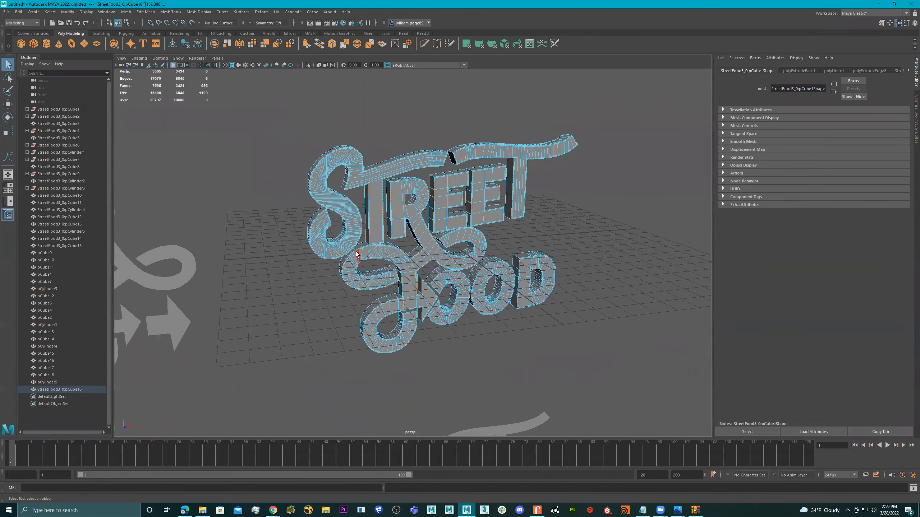
middle_click_drag(462, 284, 407, 222, "alt")
scroll(456, 219, "up", 7)
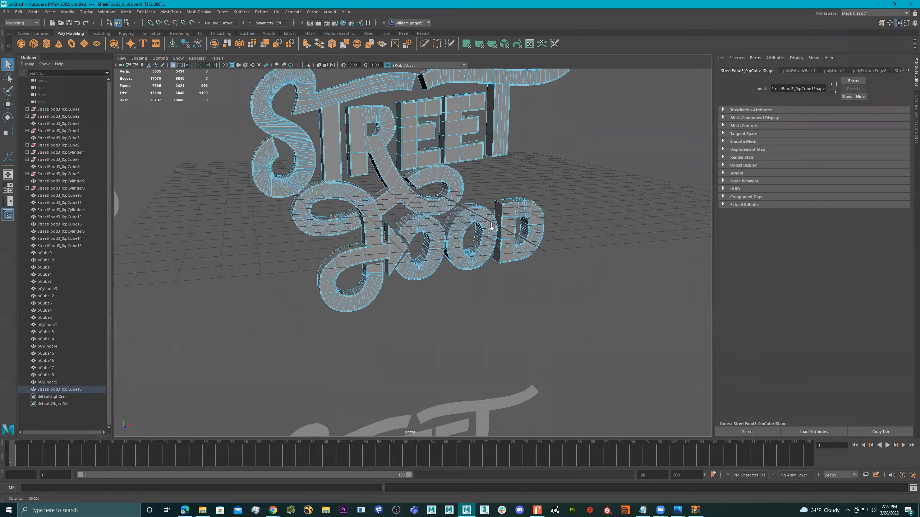
left_click_drag(456, 219, 376, 212, "alt")
scroll(326, 204, "up", 5)
middle_click_drag(326, 202, 387, 216, "alt")
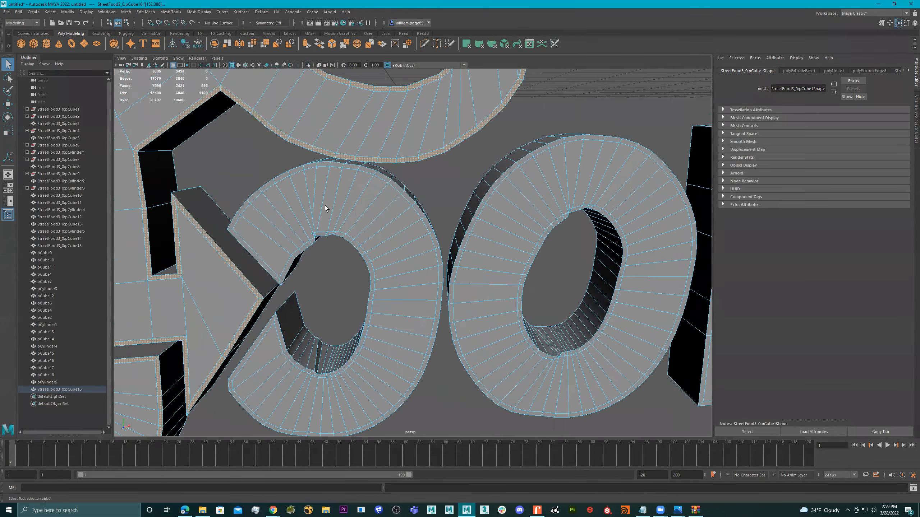
right_click_drag(324, 207, 338, 205, "alt")
middle_click_drag(338, 205, 381, 219, "alt")
Step: Try to delete the misshapen edge loops around the upper inner notch of the first O on the extruded mesh
right_click_drag(381, 219, 419, 203)
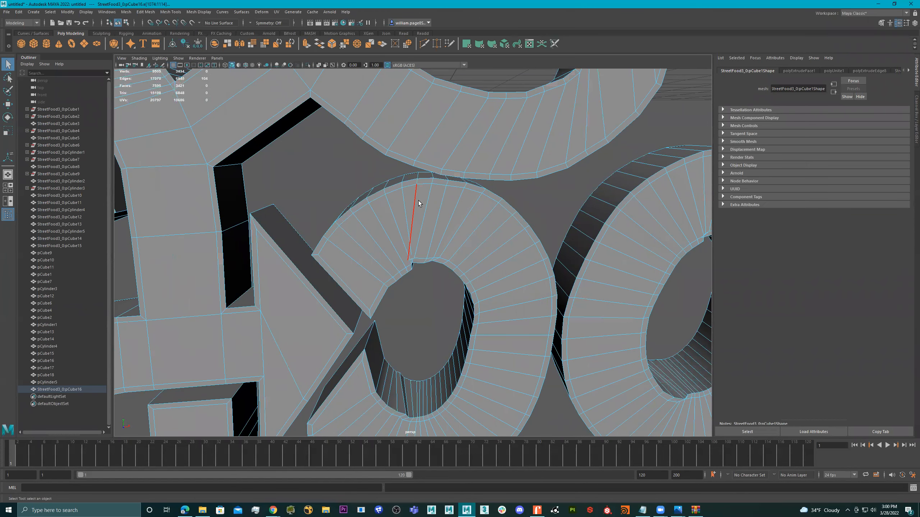
right_click(429, 286, "shift")
left_click(428, 285)
key("4")
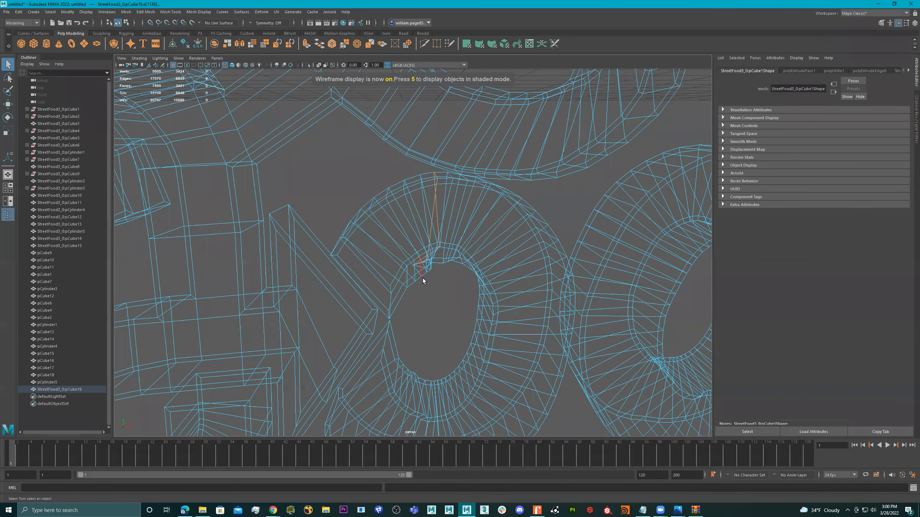
key("5")
right_click(451, 279, "shift")
right_click_drag(451, 281, 399, 312, "shift")
key("t")
left_click(440, 236)
left_click(430, 241)
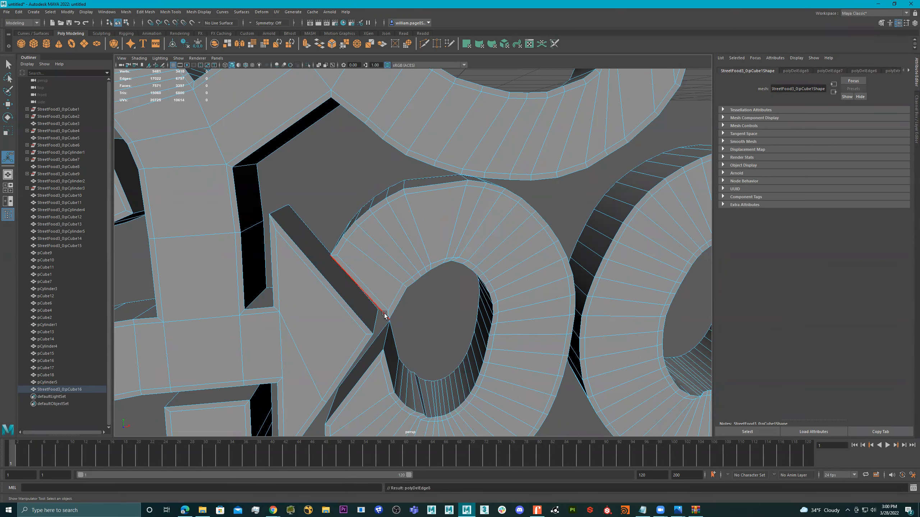
Step: Undo the edge deletions on the extruded lettering
left_click_drag(432, 271, 435, 263, "alt")
right_click_drag(435, 263, 277, 270, "alt")
left_click_drag(373, 267, 394, 230, "alt")
key("ctrl+z")
key("ctrl+z")
key("ctrl+z")
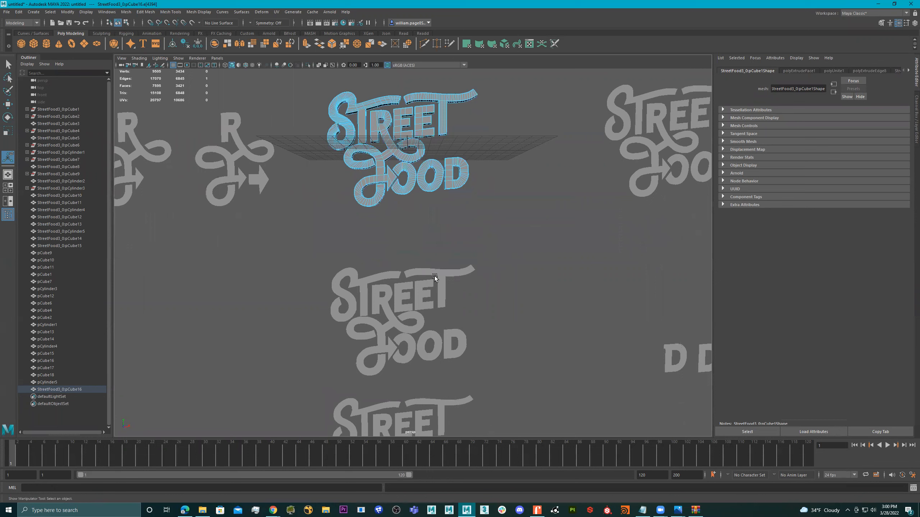
Step: Move the extruded lettering and the flat letter copy below it upward together, and remove the extruded mesh from the selection
middle_click_drag(460, 257, 456, 236, "alt")
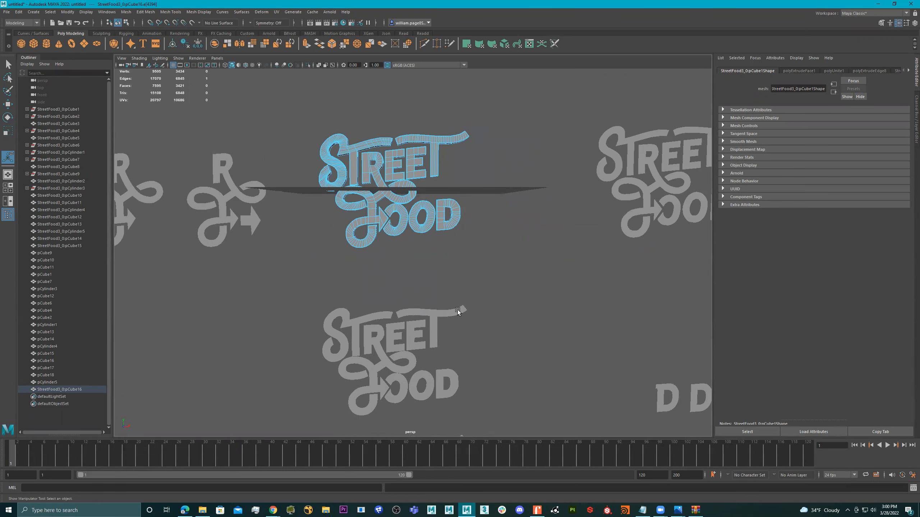
right_click_drag(409, 198, 445, 186)
key("q")
scroll(502, 150, "down", 1)
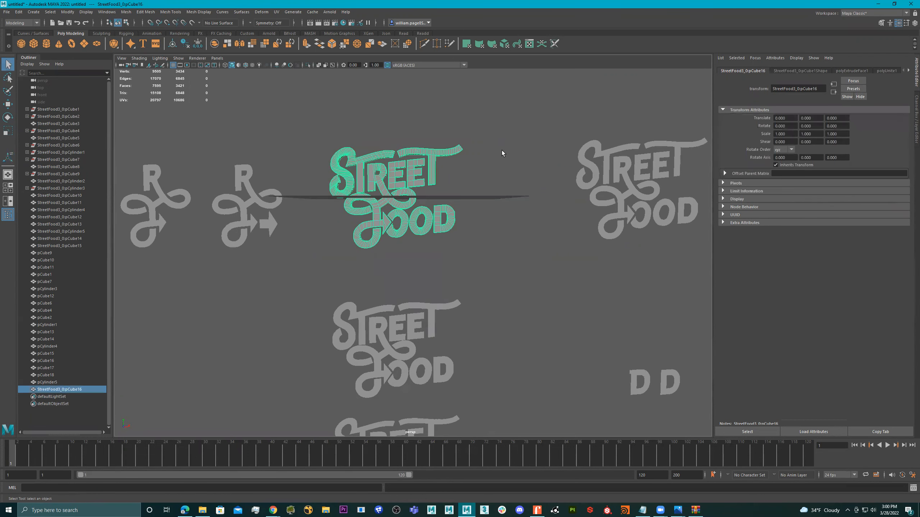
left_click_drag(525, 116, 314, 397)
key("w")
left_click_drag(393, 173, 408, 30)
middle_click_drag(401, 178, 387, 303, "alt")
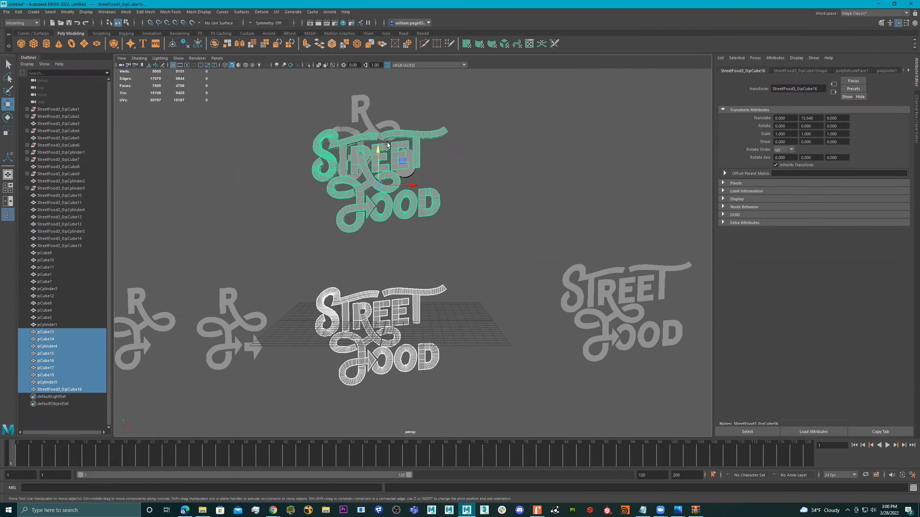
left_click_drag(378, 159, 394, 2)
left_click_drag(419, 132, 407, 294, "alt")
left_click(412, 104, "shift")
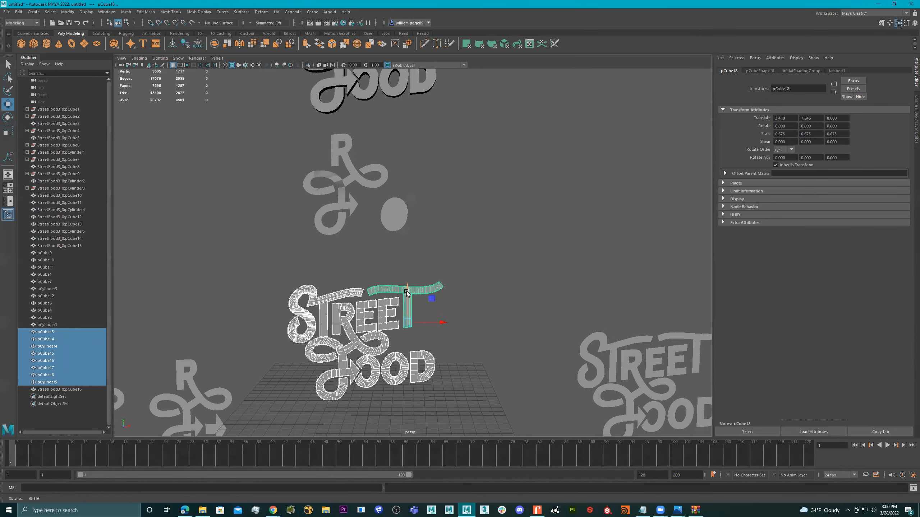
Step: Delete the two misshapen edge loops at the top of the first O in the flat Food lettering
scroll(453, 286, "up", 10)
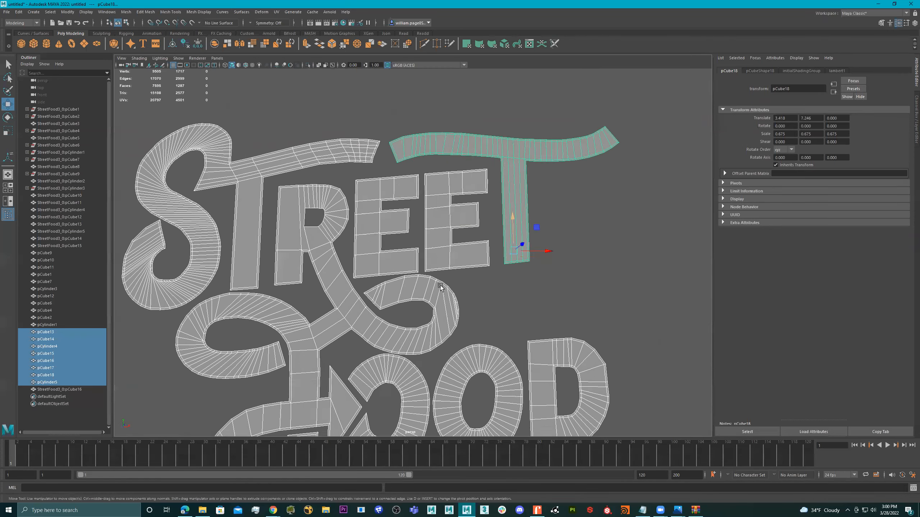
scroll(441, 286, "up", 10)
right_click_drag(412, 213, 423, 177)
left_click(413, 195)
right_click_drag(443, 239, 400, 252, "shift")
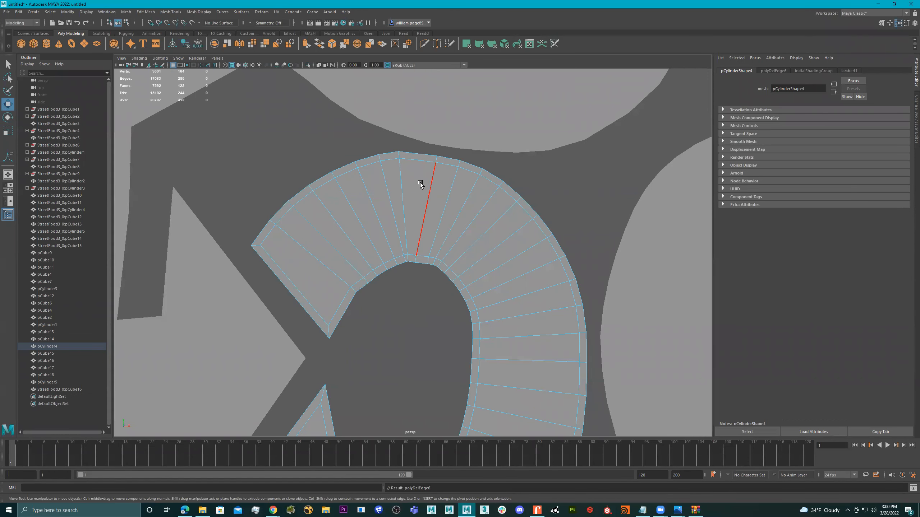
middle_click_drag(424, 196, 411, 211, "alt")
right_click_drag(413, 218, 358, 238, "shift")
middle_click_drag(410, 230, 404, 228, "alt")
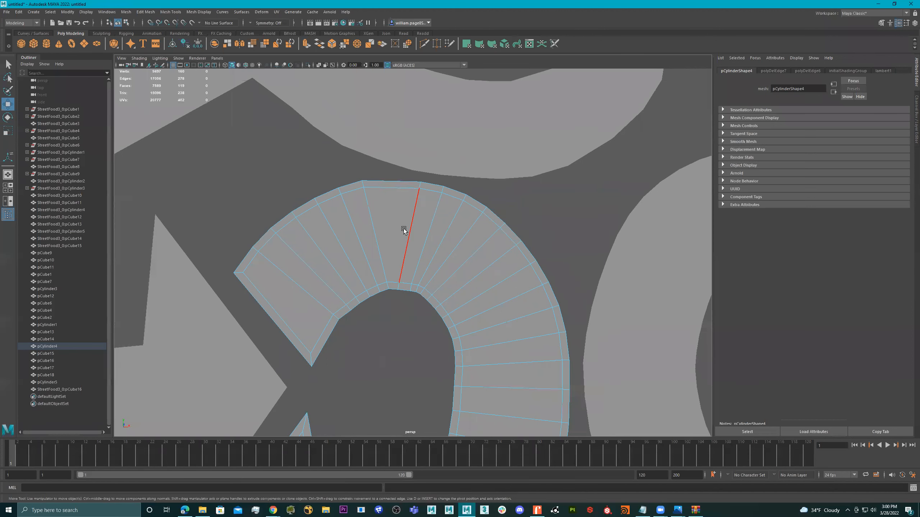
Step: Insert an edge loop across the gap at the top of the flat first O with the Multi-Cut tool
left_click(436, 43)
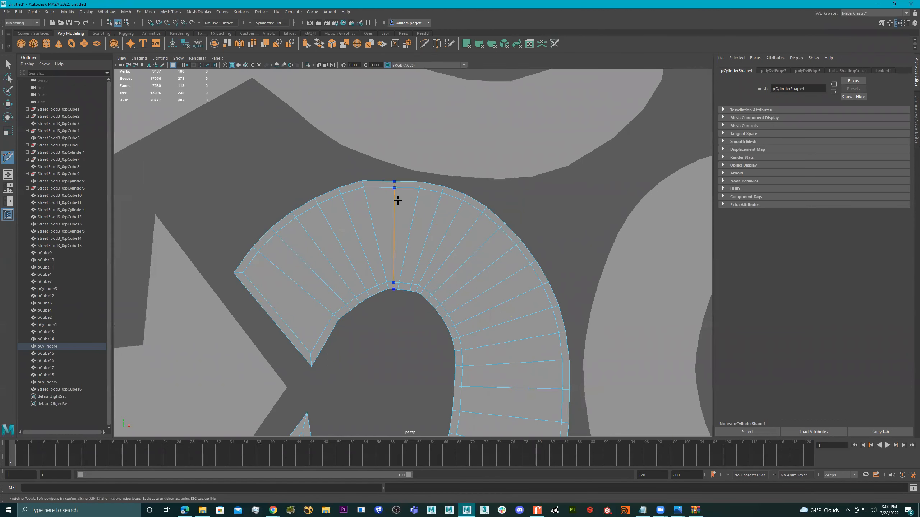
left_click(392, 188, "ctrl")
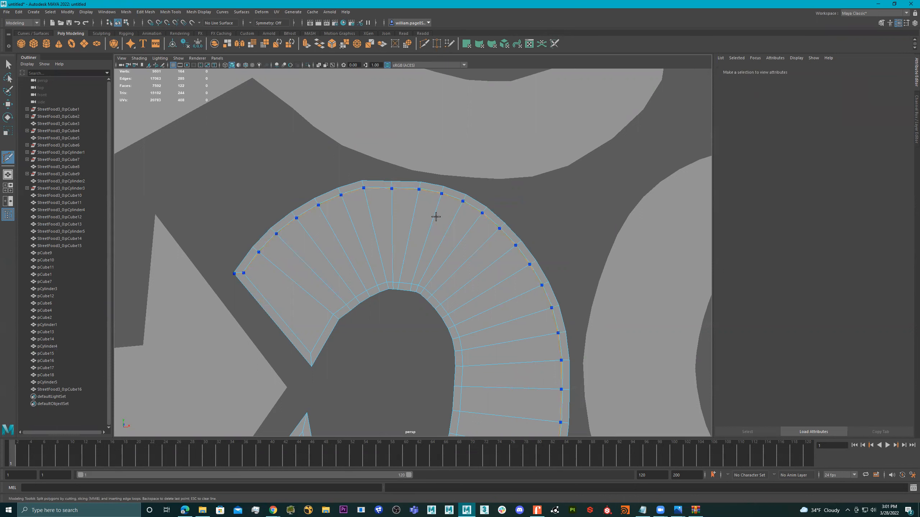
key("q")
scroll(391, 304, "down", 3)
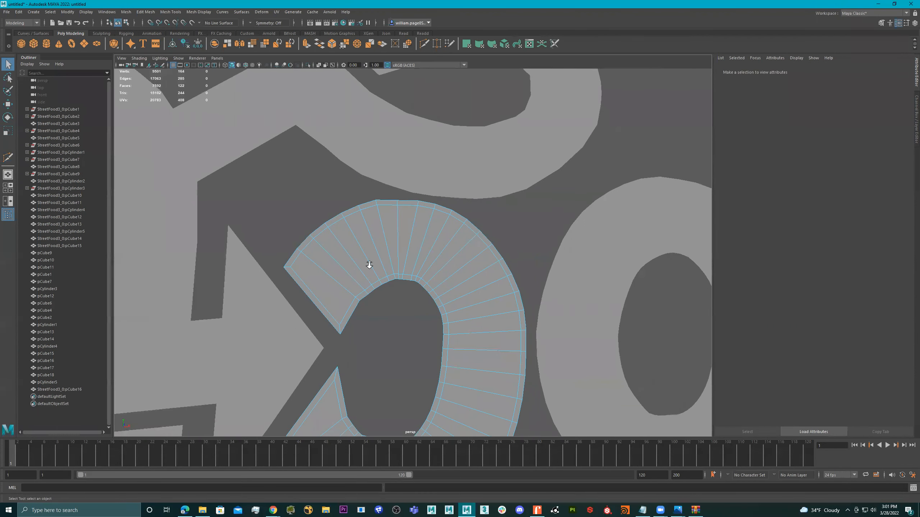
Step: Delete the misshapen edge loop at the notch in the bottom curve of the flat first O
scroll(369, 265, "up", 5)
scroll(406, 274, "down", 2)
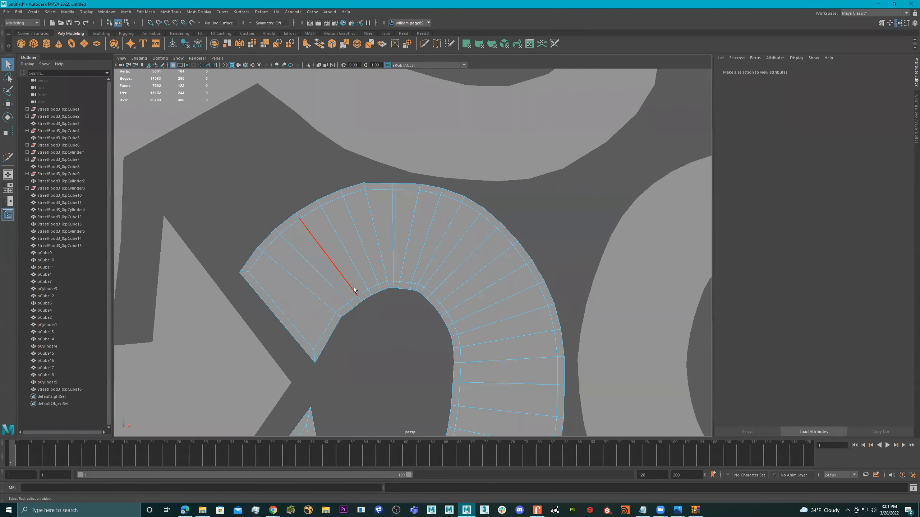
scroll(354, 287, "down", 5)
scroll(393, 295, "up", 4)
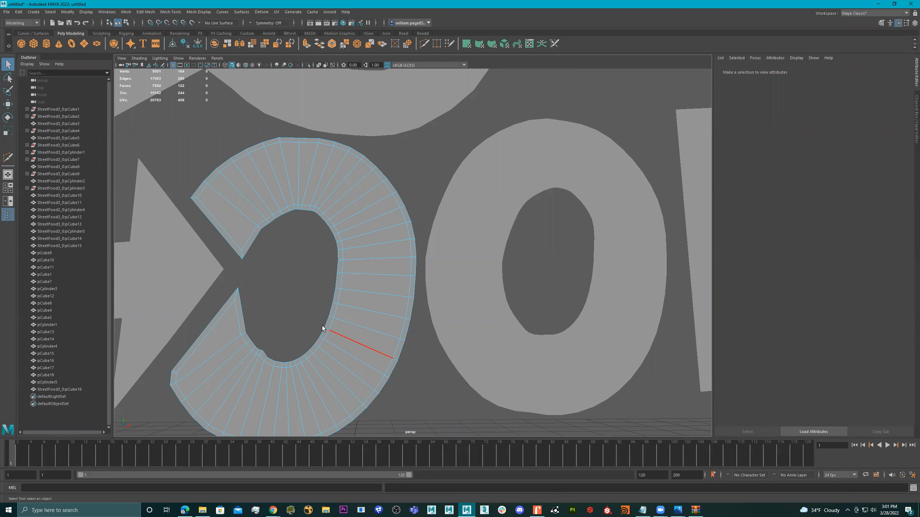
middle_click_drag(312, 331, 353, 310, "alt")
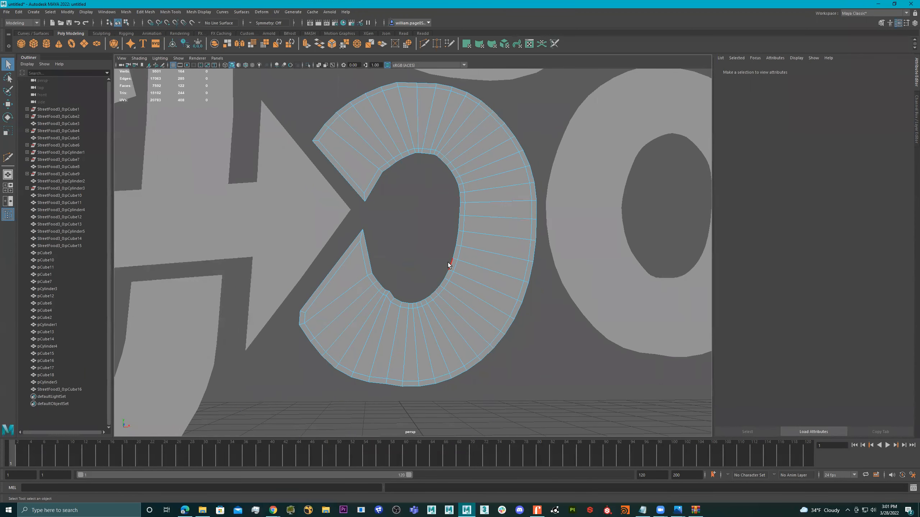
scroll(393, 296, "up", 5)
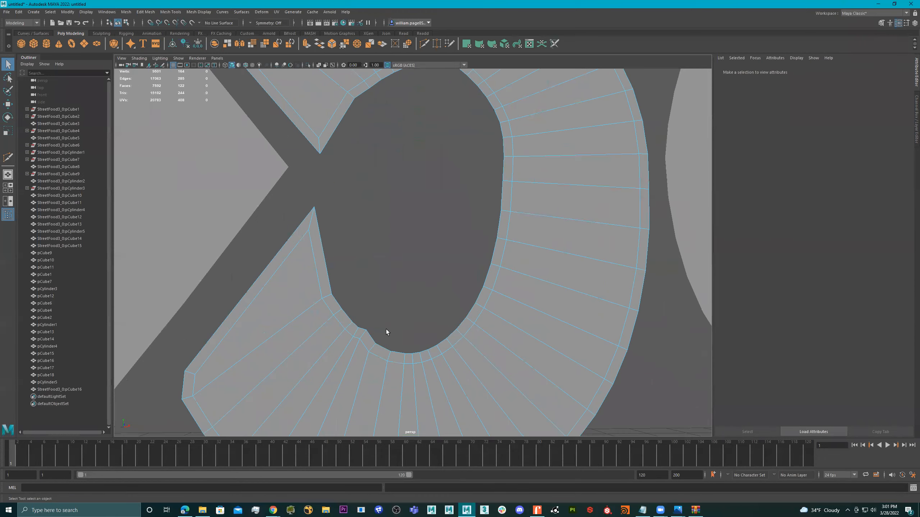
left_click(392, 246)
right_click_drag(404, 247, 350, 267, "shift")
Step: Nudge the cross edges beside the former notch at the bottom of the flat first O slightly upward
middle_click_drag(411, 269, 402, 289, "alt")
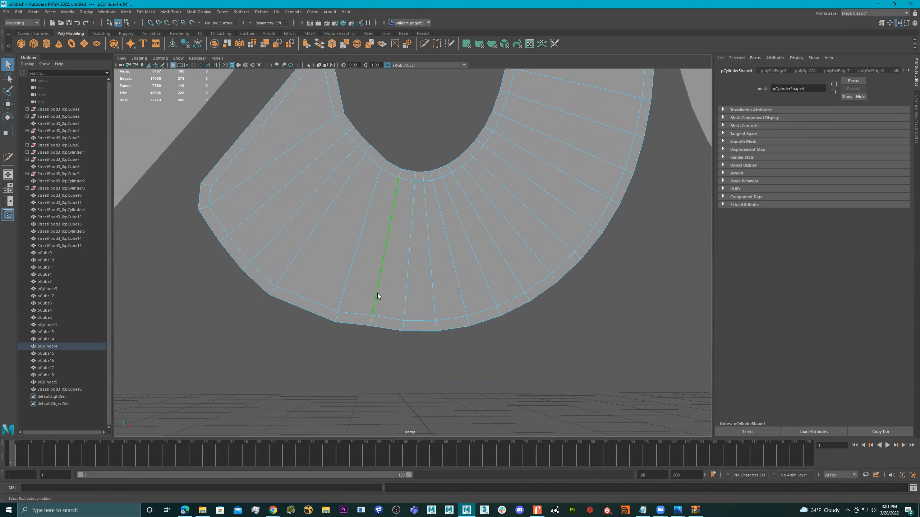
key("w")
left_click_drag(387, 221, 387, 219)
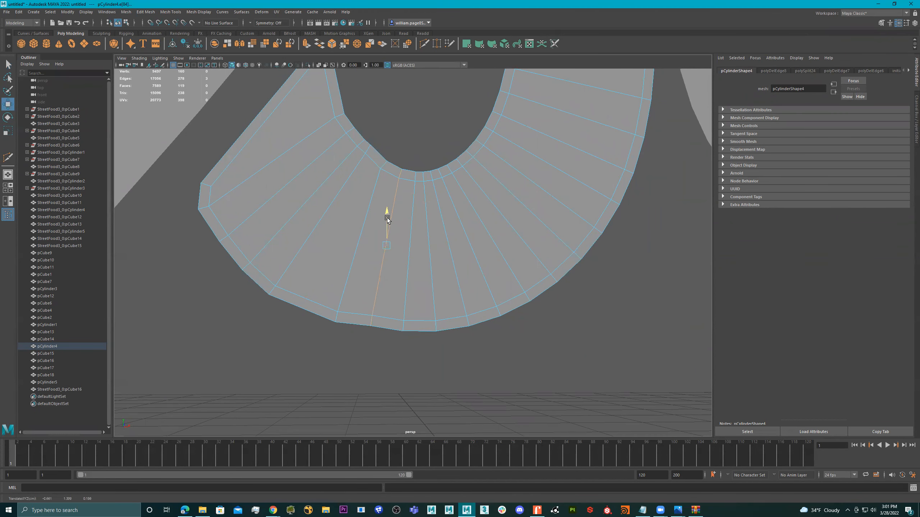
Step: Delete the edge loop inserted at the top of the flat first O
scroll(386, 220, "down", 2)
middle_click_drag(386, 220, 426, 280, "alt")
scroll(420, 267, "down", 1)
middle_click_drag(487, 165, 394, 236, "alt")
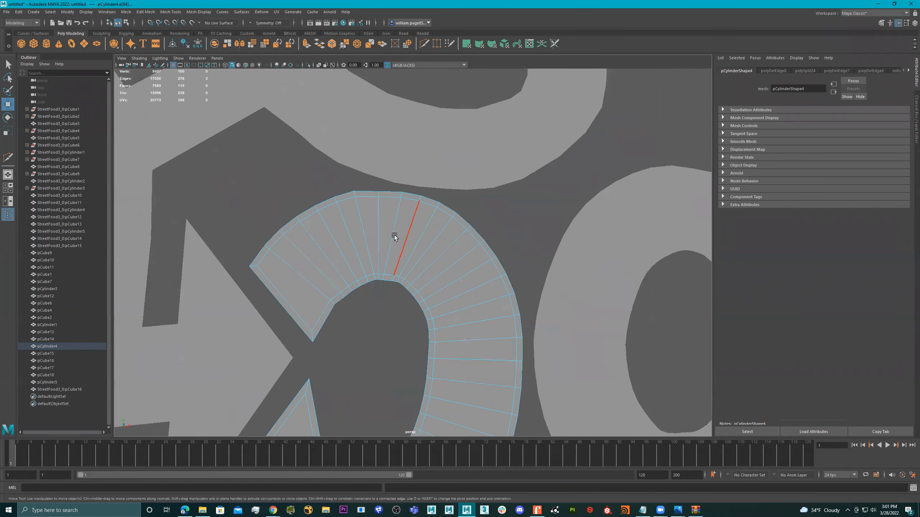
left_click(379, 227)
right_click_drag(387, 244, 340, 267, "shift")
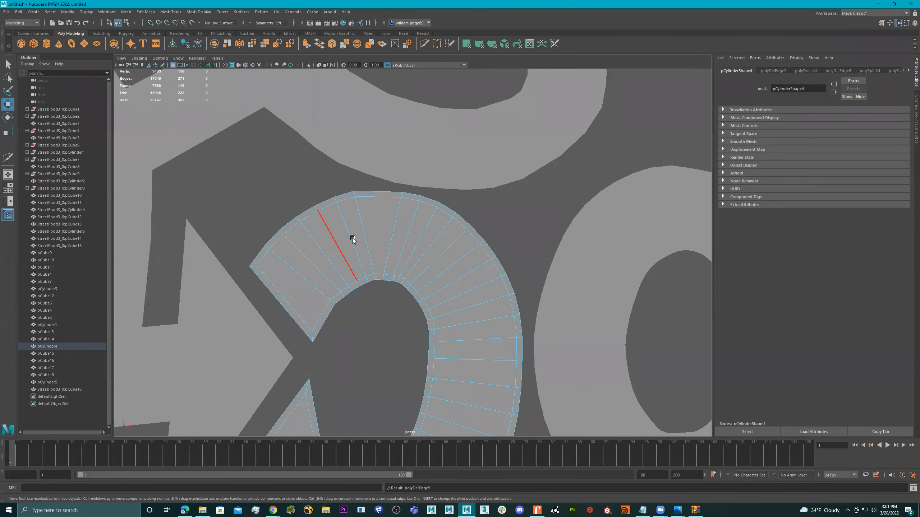
Step: Select the two outer border vertices at the start of the flat segment on top of the first O
scroll(385, 219, "up", 2)
middle_click_drag(385, 219, 405, 233, "alt")
left_click(393, 231)
right_click_drag(392, 225, 400, 199)
left_click(387, 217)
Step: Switch to the full-size front view and frame the selected vertices at the top of the flat first O
key("space")
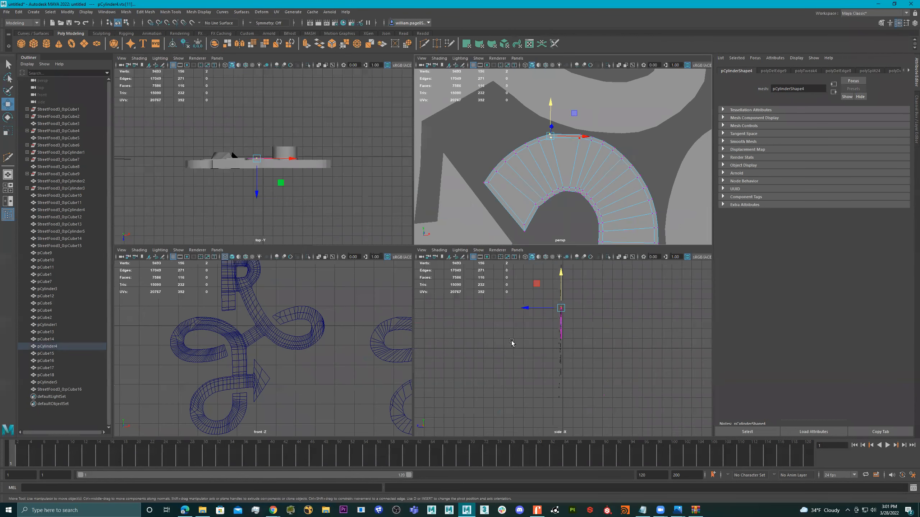
key("space")
scroll(431, 333, "down", 5)
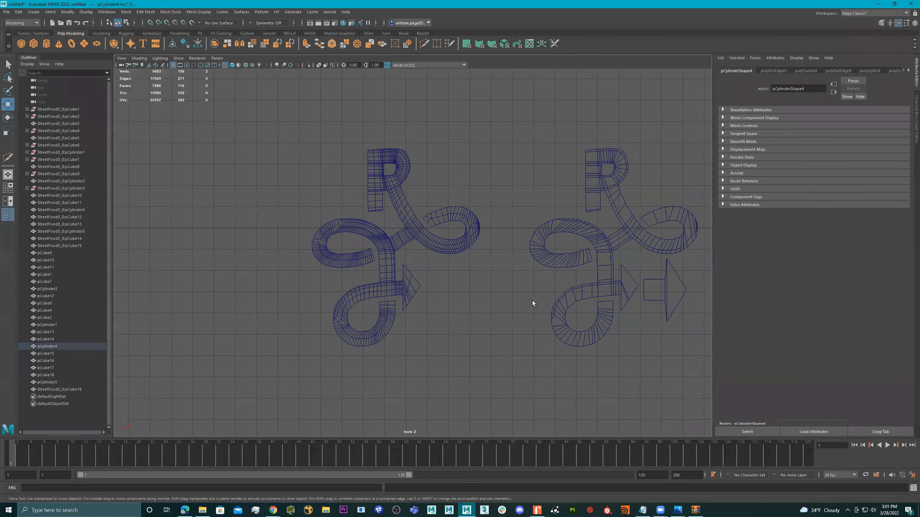
middle_click_drag(535, 302, 328, 285, "alt")
scroll(454, 303, "down", 4)
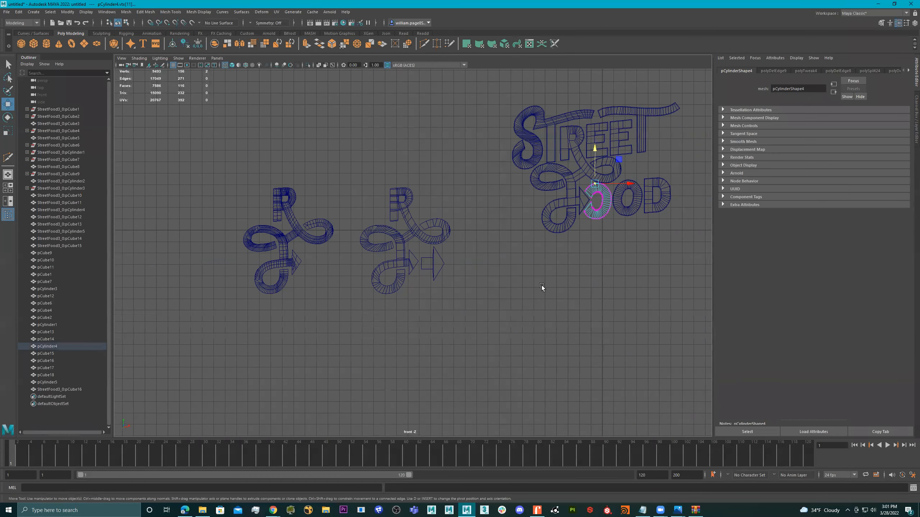
key("f")
scroll(454, 273, "down", 6)
scroll(497, 257, "up", 1)
scroll(497, 257, "up", 8)
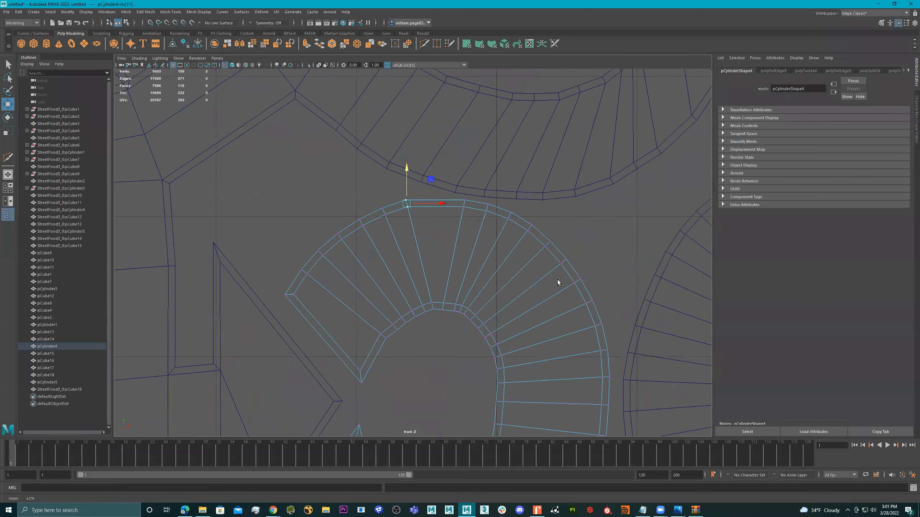
middle_click_drag(485, 255, 476, 252, "alt")
Step: Shift the two outer border vertices to the right along the O's top curve and adjust the matching inner border vertex
left_click_drag(397, 177, 440, 174)
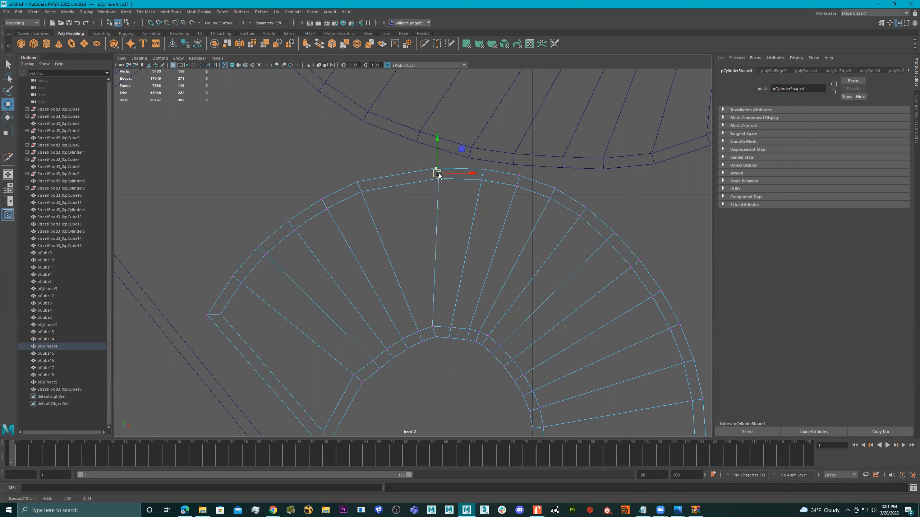
left_click(436, 164)
left_click_drag(435, 167, 441, 167)
left_click(431, 327)
left_click_drag(432, 327, 435, 325)
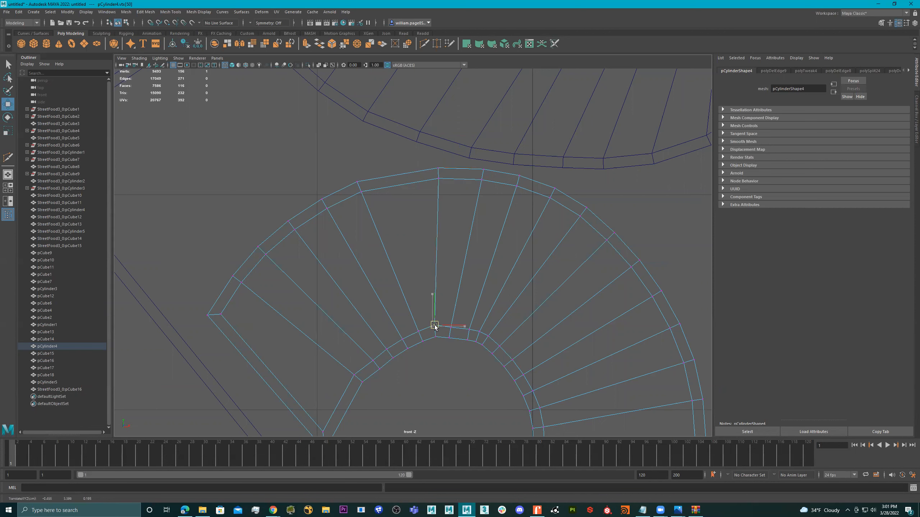
Step: Insert an edge loop in the widened top segment of the O and raise its two outer vertices to round the curve
left_click(424, 45)
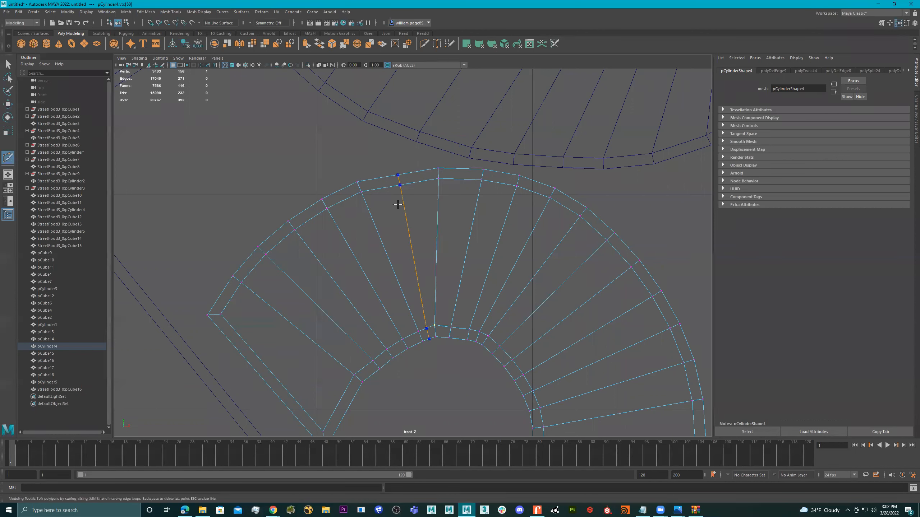
left_click(402, 184, "ctrl")
key("q")
mouse_move(412, 169)
left_mouse_down()
mouse_move(396, 189)
mouse_move(400, 181)
left_mouse_up()
key("w")
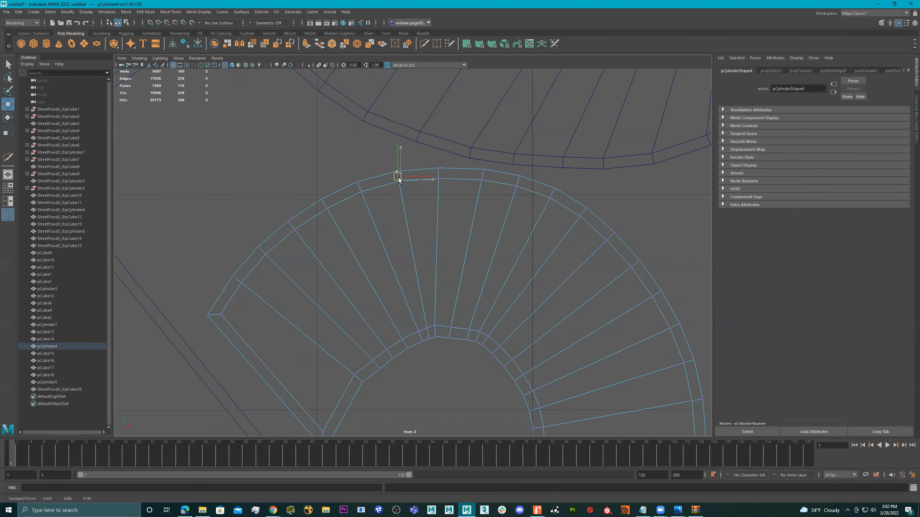
Step: Nudge the two inner border vertices at the top of the first O to follow its rounded curve
mouse_move(441, 319)
left_mouse_down()
mouse_move(431, 344)
mouse_move(436, 329)
left_mouse_up()
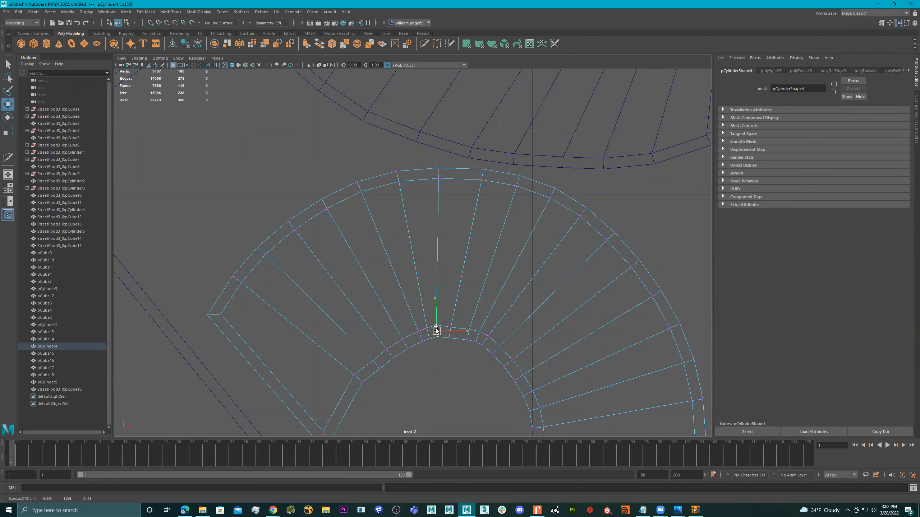
Step: Delete three surplus edge loops from the second O where its segments are crowded
scroll(438, 299, "down", 5)
middle_click_drag(453, 318, 396, 306, "alt")
right_click_drag(396, 306, 545, 339, "alt")
middle_click_drag(544, 339, 376, 306, "alt")
right_click_drag(376, 306, 529, 346, "alt")
middle_click_drag(365, 364, 365, 311, "alt")
right_click_drag(365, 311, 624, 334, "alt")
middle_click_drag(413, 330, 452, 276, "alt")
left_click(365, 310)
right_click_drag(369, 311, 384, 232)
left_click(366, 318)
right_click_drag(415, 268, 359, 297, "shift")
middle_click_drag(413, 312, 400, 316, "alt")
double_click(406, 324)
right_click_drag(420, 265, 407, 276, "shift")
scroll(396, 295, "down", 5)
scroll(389, 180, "up", 2)
double_click(389, 175)
right_click_drag(404, 187, 401, 212, "shift")
Step: Shift the two outer border vertices at the start of the second O's flat top segment toward the O's centre
middle_click_drag(401, 212, 391, 246, "alt")
right_click_drag(415, 181, 422, 229, "alt")
middle_click_drag(352, 149, 370, 210, "alt")
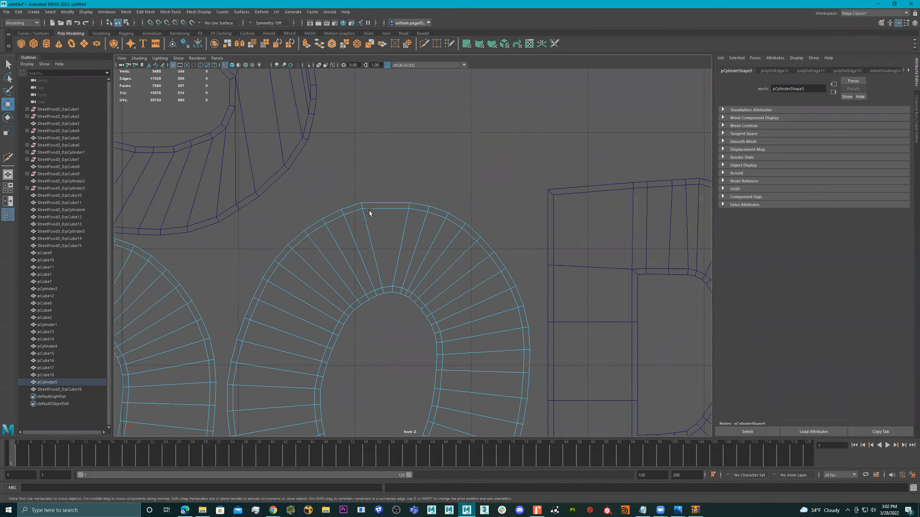
left_click_drag(371, 194, 360, 212)
right_click_drag(365, 206, 371, 198)
left_click_drag(358, 201, 383, 206)
right_click_drag(405, 229, 311, 239, "alt")
middle_click_drag(456, 245, 392, 252, "alt")
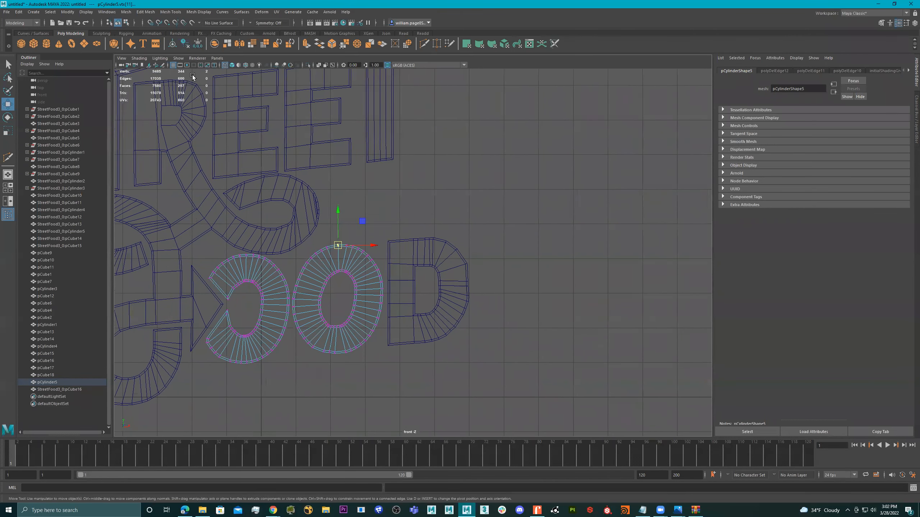
left_click(71, 44)
scroll(380, 227, "down", 5)
key("e")
left_click_drag(365, 290, 358, 328)
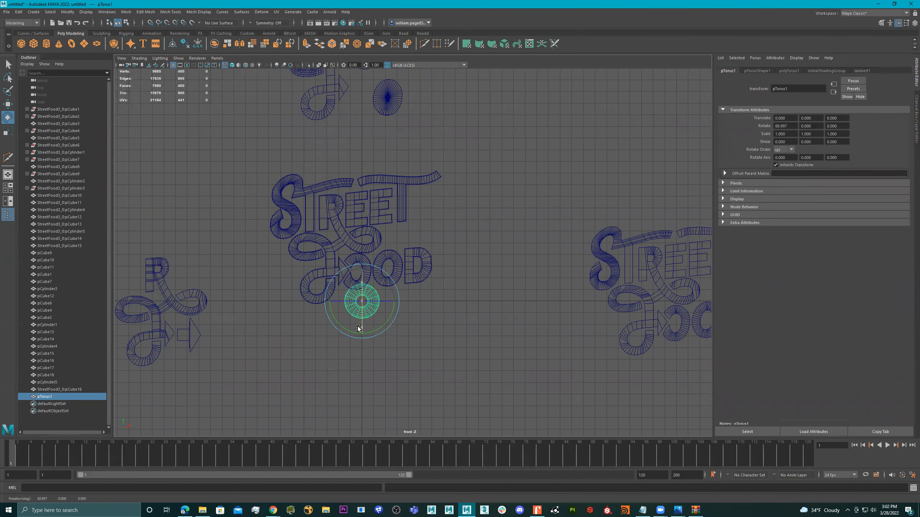
scroll(353, 281, "up", 6)
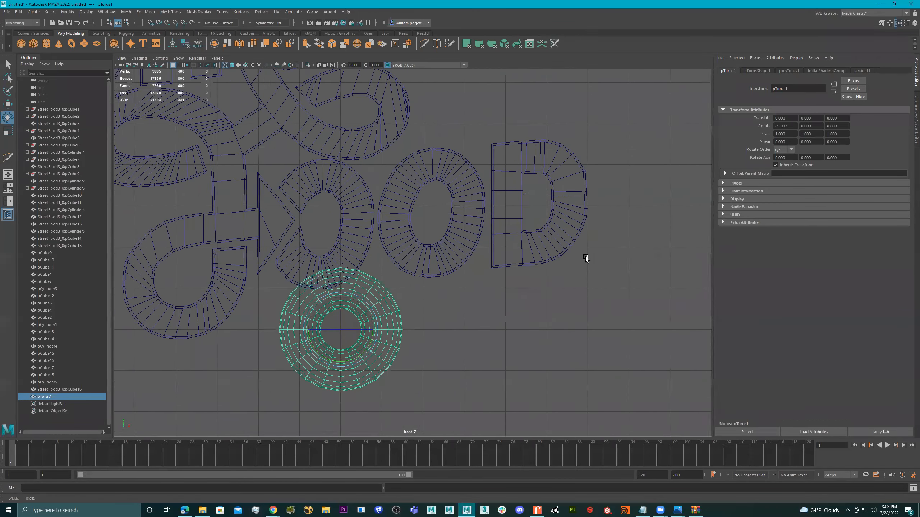
scroll(445, 234, "up", 2)
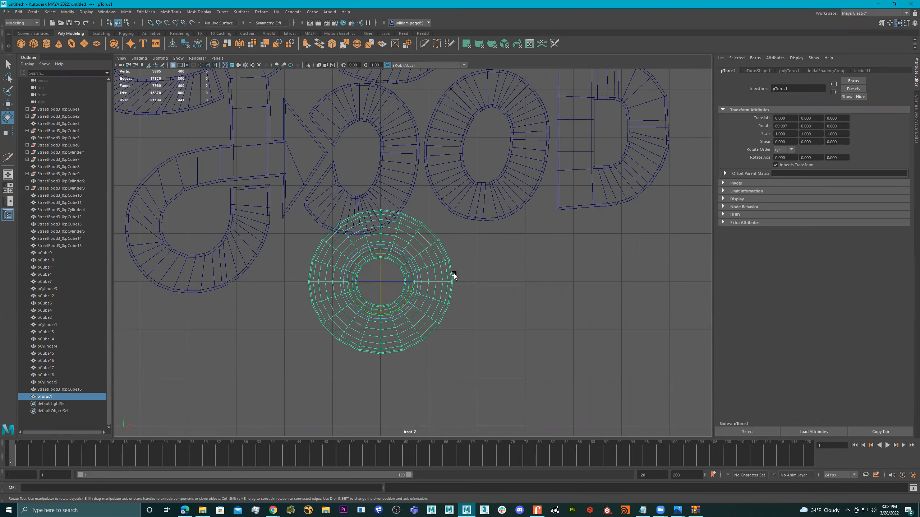
key("Delete")
Step: Inspect the edge spacing of both O's and the rest of the lettering in the front view
middle_click_drag(468, 215, 442, 287, "alt")
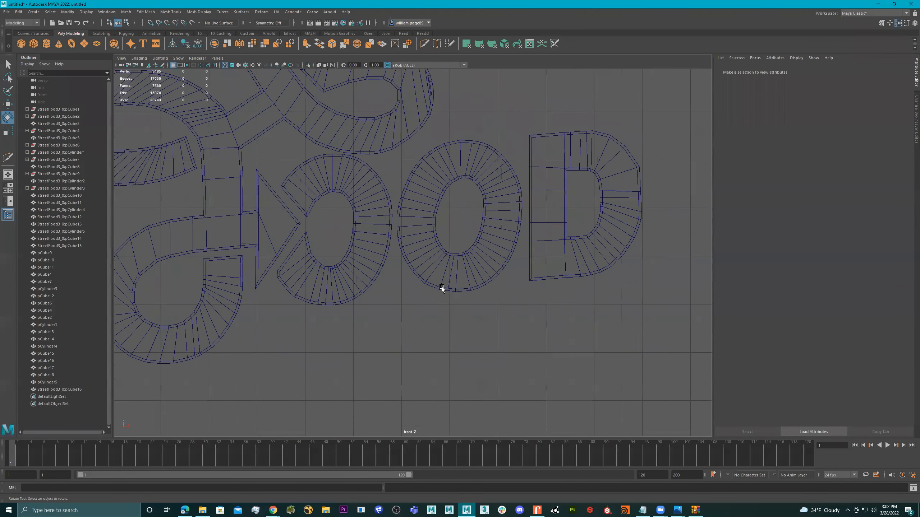
middle_click_drag(445, 212, 558, 232, "alt")
right_click_drag(549, 232, 424, 228, "alt")
middle_click_drag(424, 228, 451, 265, "alt")
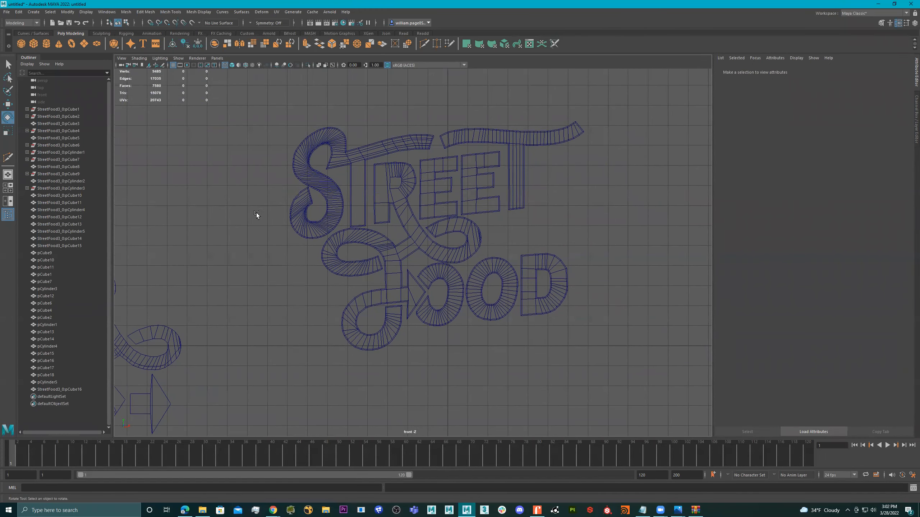
right_click_drag(256, 212, 551, 244, "alt")
middle_click_drag(308, 203, 438, 253, "alt")
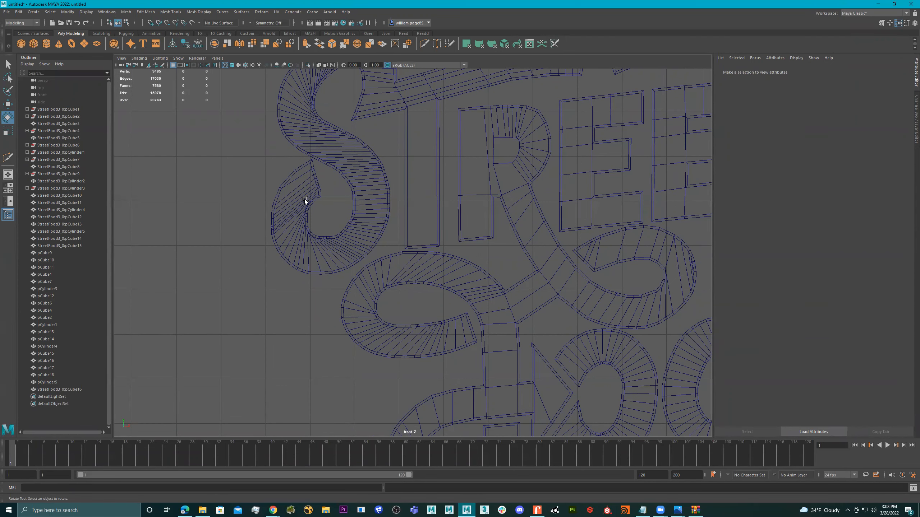
Step: Switch to the full-size perspective view and frame the whole Street Food lettering
key("space")
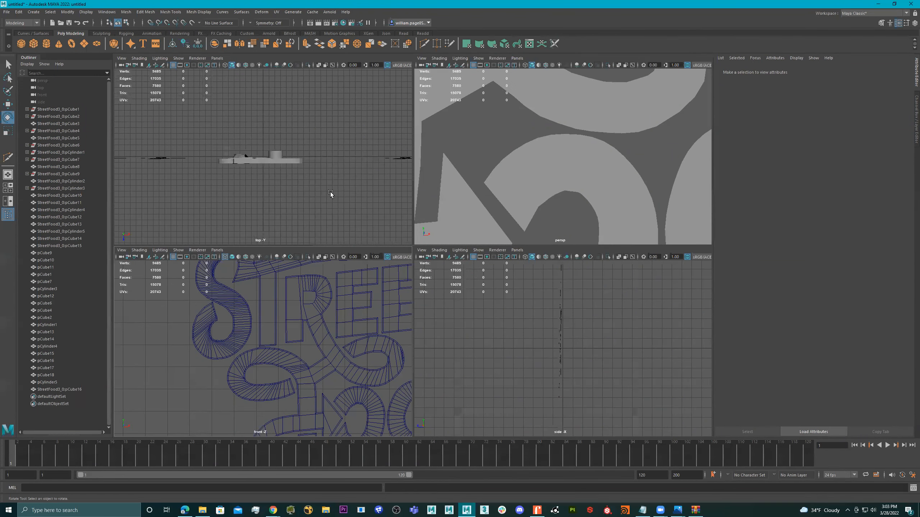
key("f")
key("space")
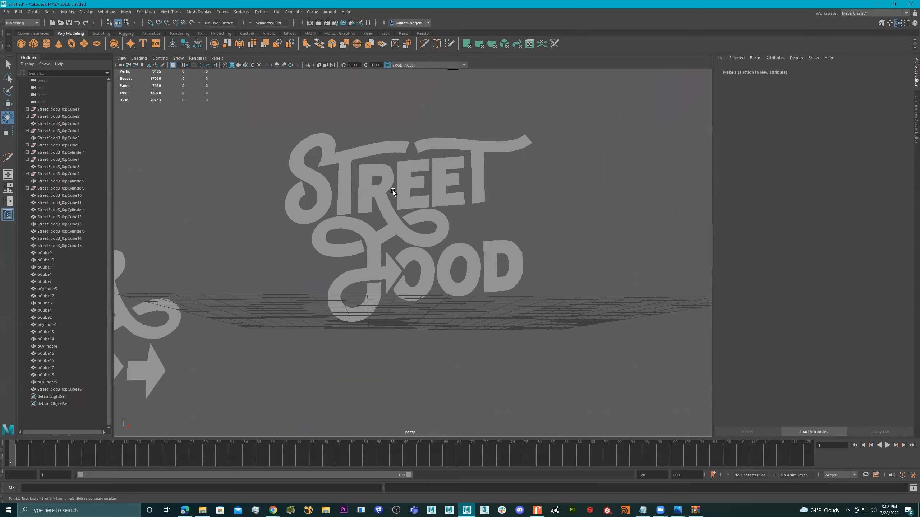
left_click_drag(392, 190, 349, 220, "alt")
right_click_drag(349, 220, 460, 235, "alt")
middle_click_drag(390, 243, 405, 217, "alt")
Step: Duplicate all the lettering meshes and move the duplicates straight down, away from the working lettering
left_click(405, 217)
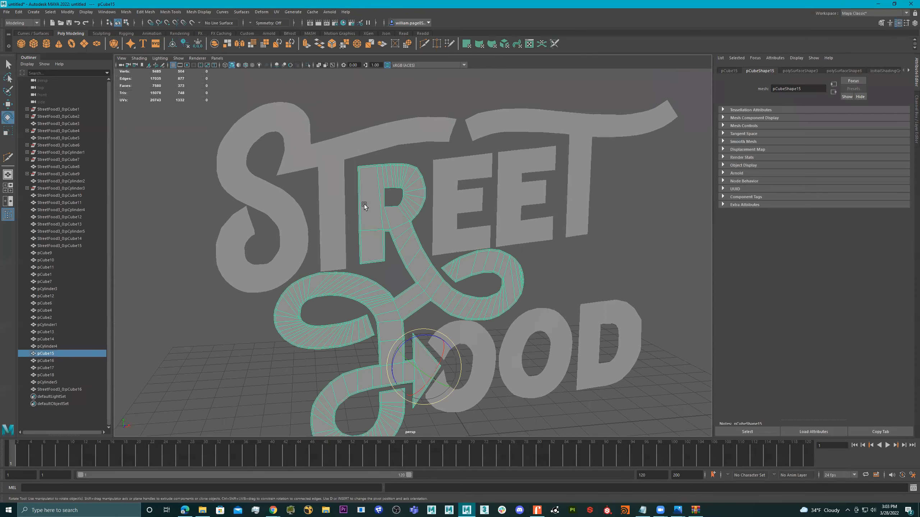
scroll(401, 219, "down", 5)
left_click_drag(401, 218, 451, 210, "alt")
left_click_drag(520, 178, 338, 308)
key("ctrl+d")
key("w")
left_click_drag(447, 216, 449, 456)
Step: Select every mesh of the working Street Food lettering and combine them into one object
right_click_drag(401, 233, 607, 266, "alt")
middle_click_drag(510, 263, 501, 295, "alt")
left_click(298, 191)
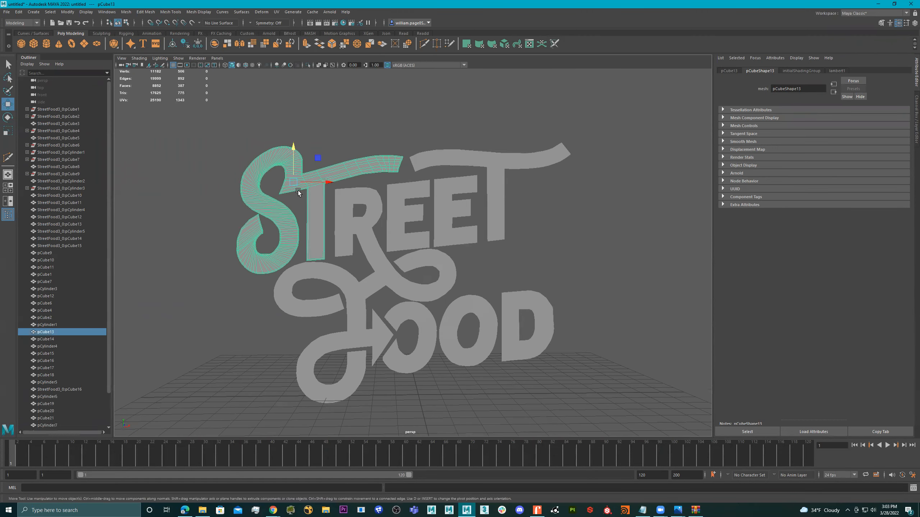
scroll(364, 217, "up", 3)
left_click_drag(624, 134, 282, 377)
right_click_drag(387, 290, 376, 442, "shift")
Step: Switch to face selection and select the border face loop around the joined S and first T
scroll(389, 259, "up", 6)
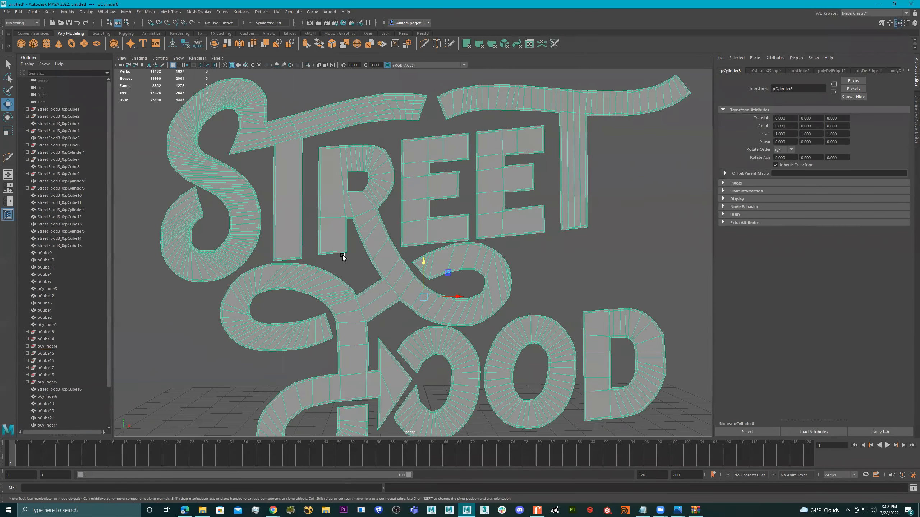
scroll(348, 244, "down", 5)
right_click_drag(346, 241, 323, 253)
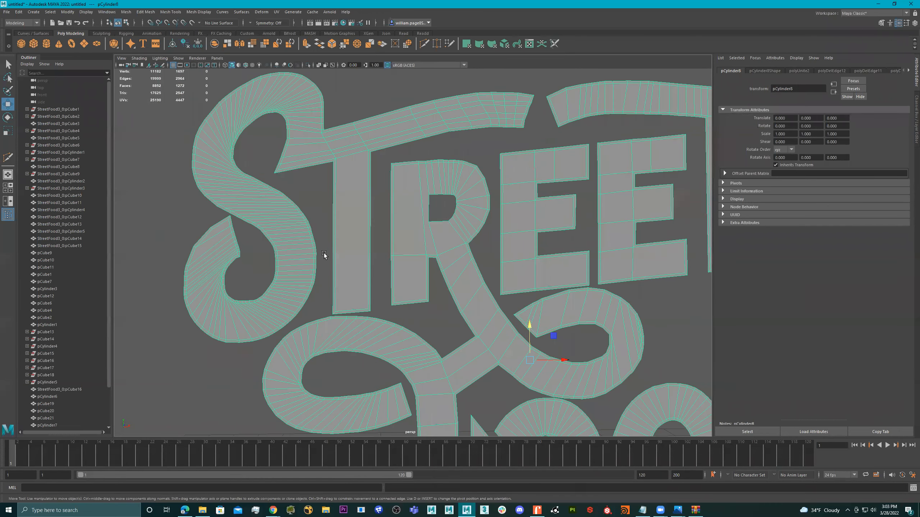
scroll(319, 252, "up", 8)
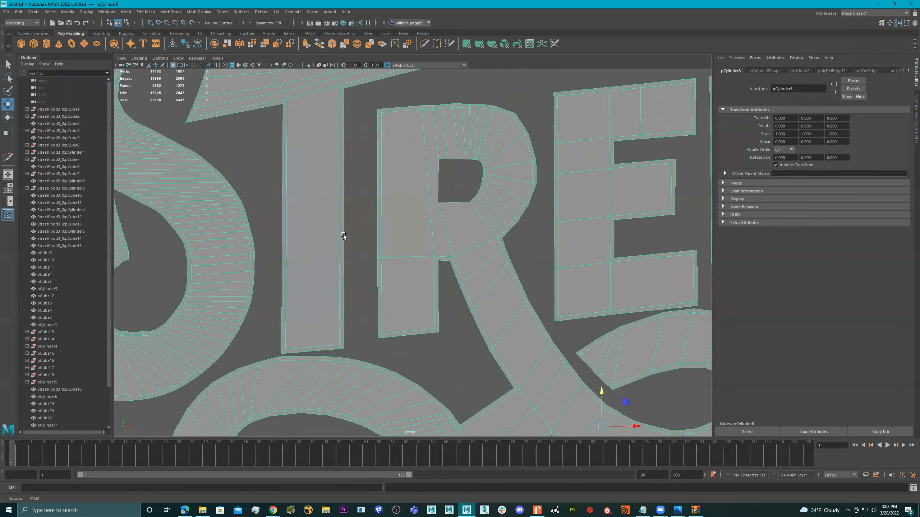
scroll(282, 221, "down", 3)
right_click_drag(271, 212, 274, 239)
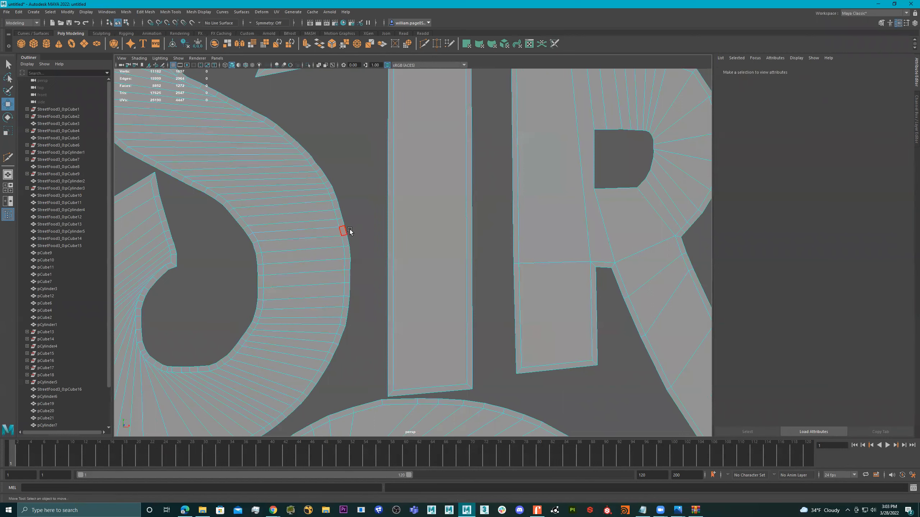
left_click(344, 232)
double_click(345, 239)
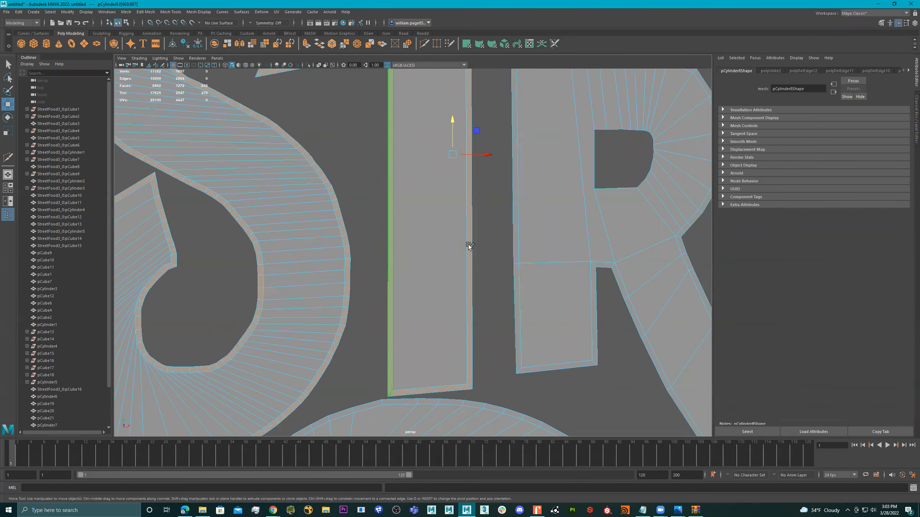
Step: Add the border face loops around the R with its swash and around the first E to the selection
scroll(495, 284, "down", 1)
scroll(495, 283, "down", 3)
left_click(435, 273, "shift")
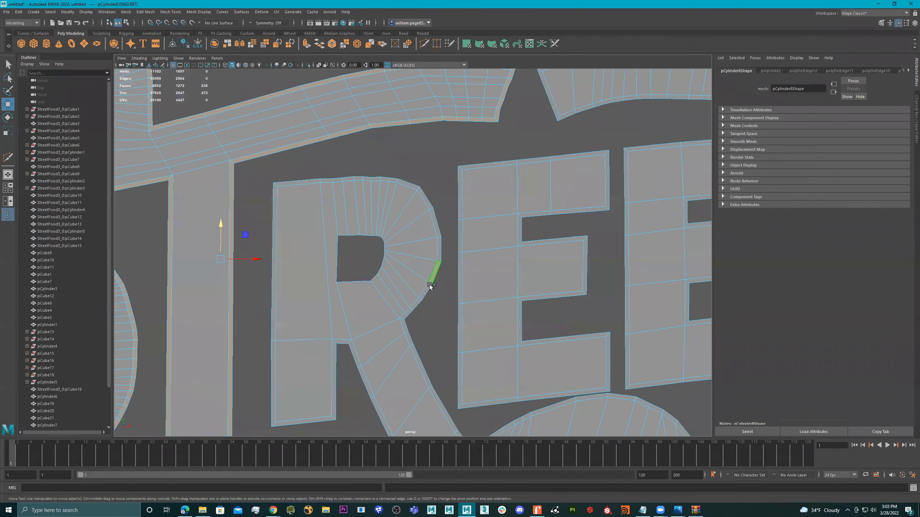
double_click(428, 290, "shift")
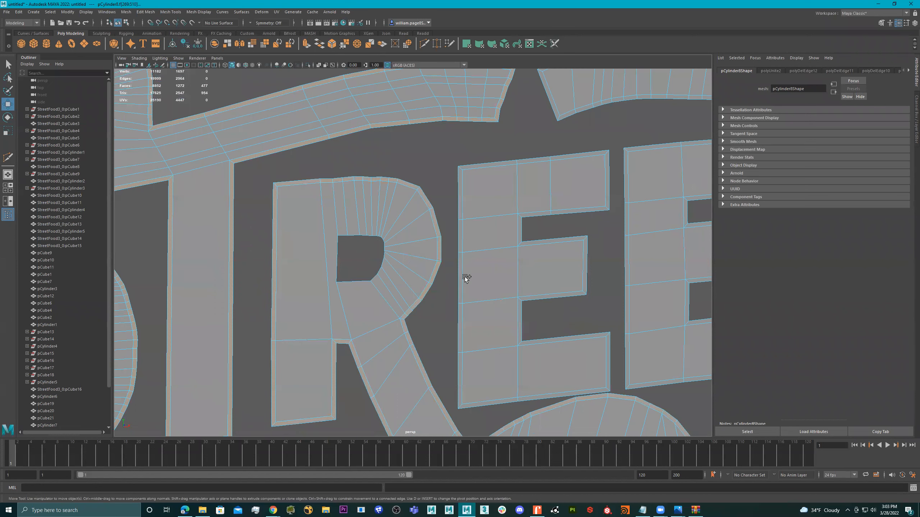
double_click(459, 259, "shift")
Step: Add the border face loops around the second E and the final T to the selection
middle_click_drag(460, 258, 318, 252, "alt")
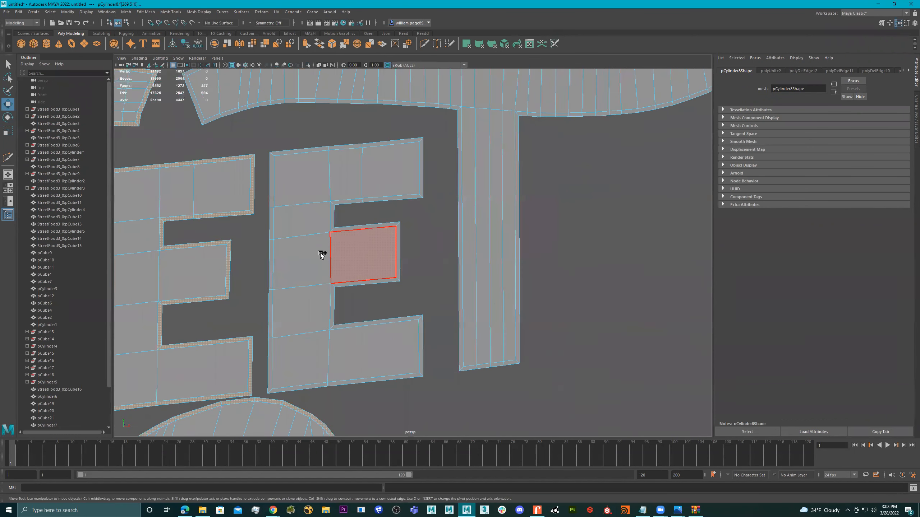
left_click(272, 229, "shift")
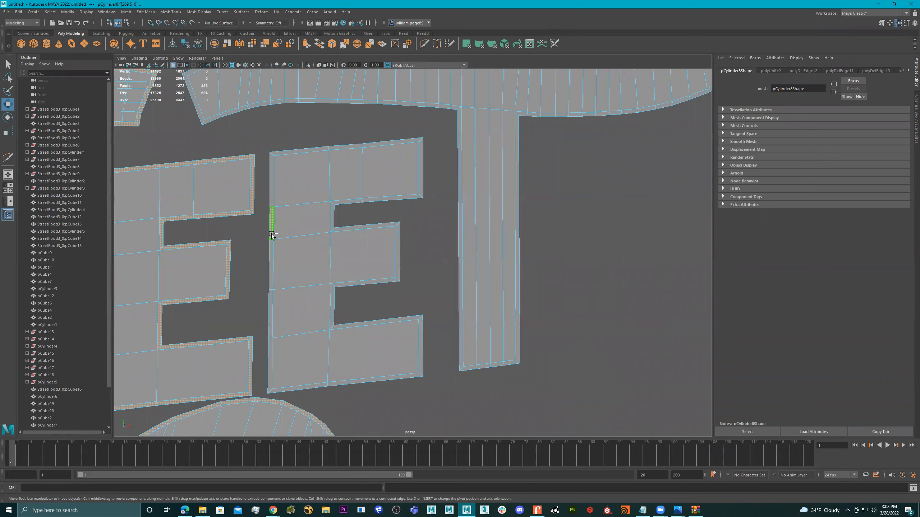
double_click(272, 246, "shift")
middle_click_drag(315, 252, 364, 245, "alt")
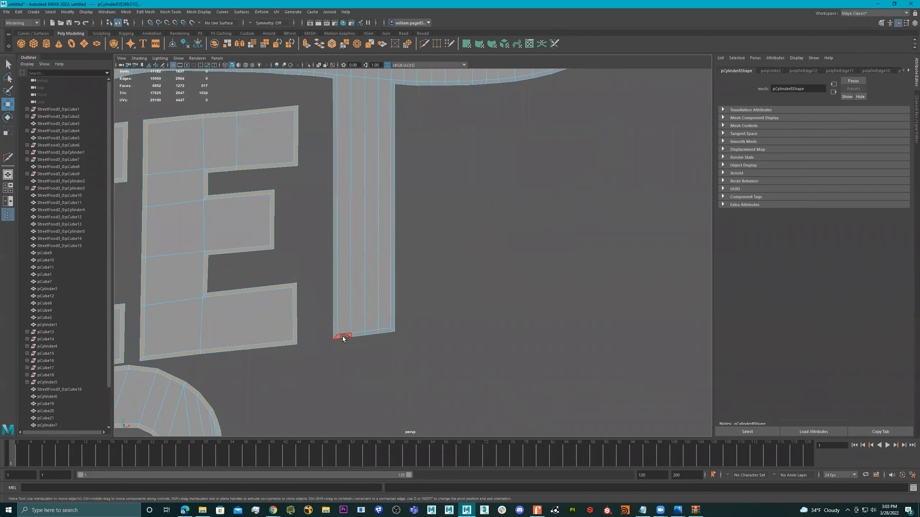
double_click(359, 335, "shift")
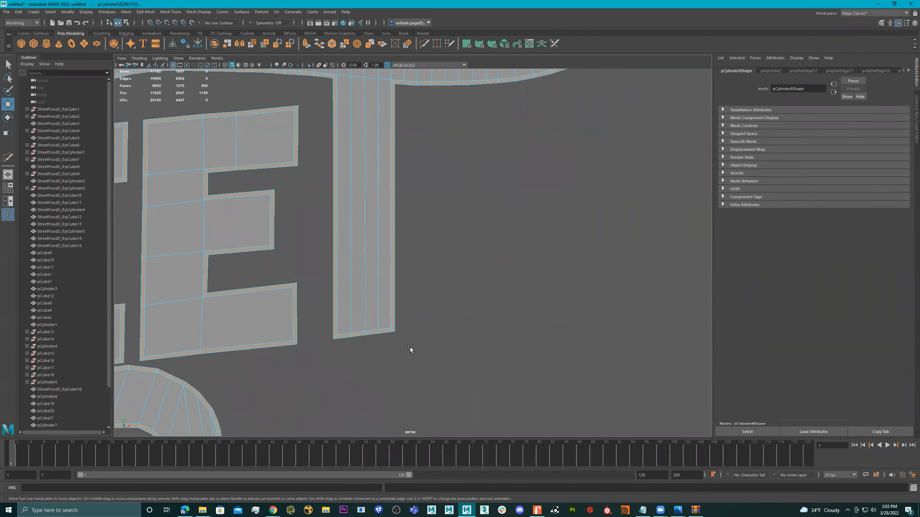
Step: Add the border face loop around the first O to the selection
scroll(341, 321, "down", 6)
right_click_drag(409, 277, 534, 277, "alt")
middle_click_drag(461, 253, 417, 233, "alt")
double_click(421, 196, "shift")
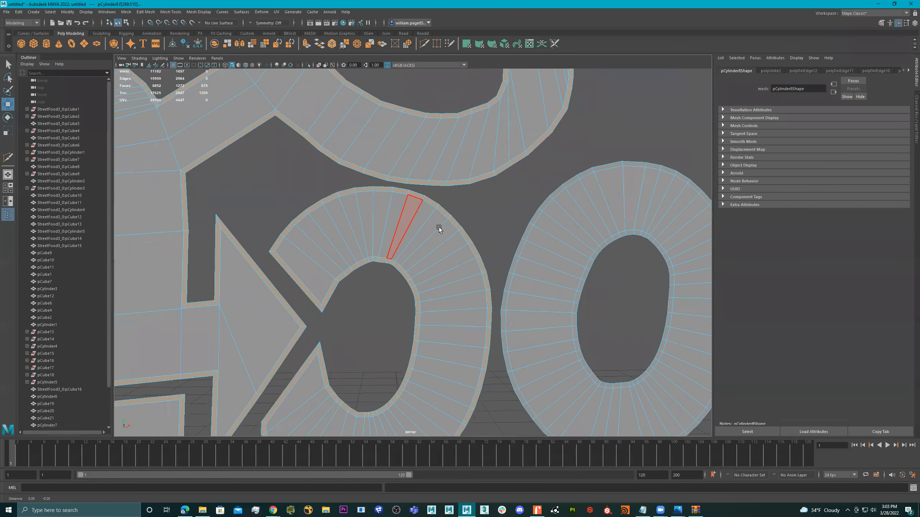
left_click(446, 236, "shift")
Step: Add the outer and inner border face loops of the second O and the D to the selection
middle_click_drag(447, 241, 350, 212, "alt")
double_click(343, 221, "shift")
double_click(360, 254, "shift")
middle_click_drag(416, 252, 406, 241, "alt")
double_click(395, 231, "shift")
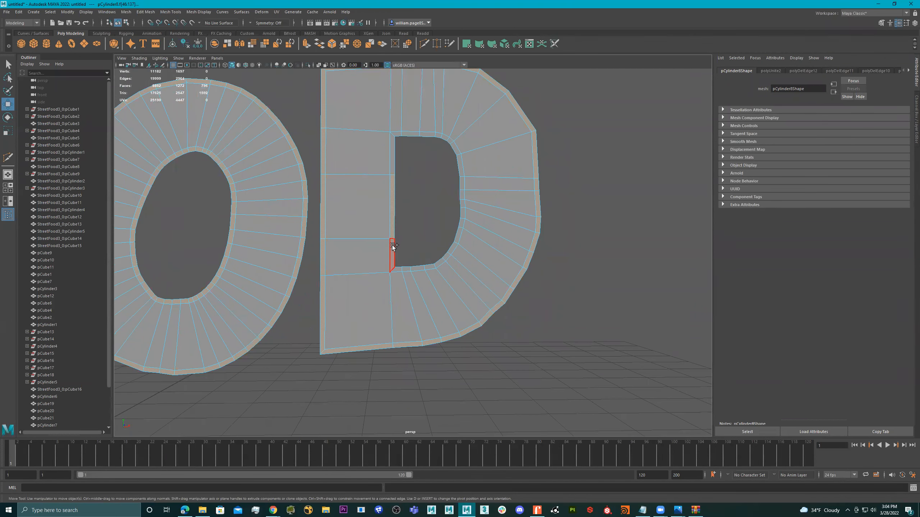
Step: Create a quick select set named Outline from the selected border faces of the combined lettering
right_click_drag(396, 230, 319, 228, "alt")
left_click_drag(319, 228, 414, 250, "alt")
right_click_drag(414, 250, 456, 241, "alt")
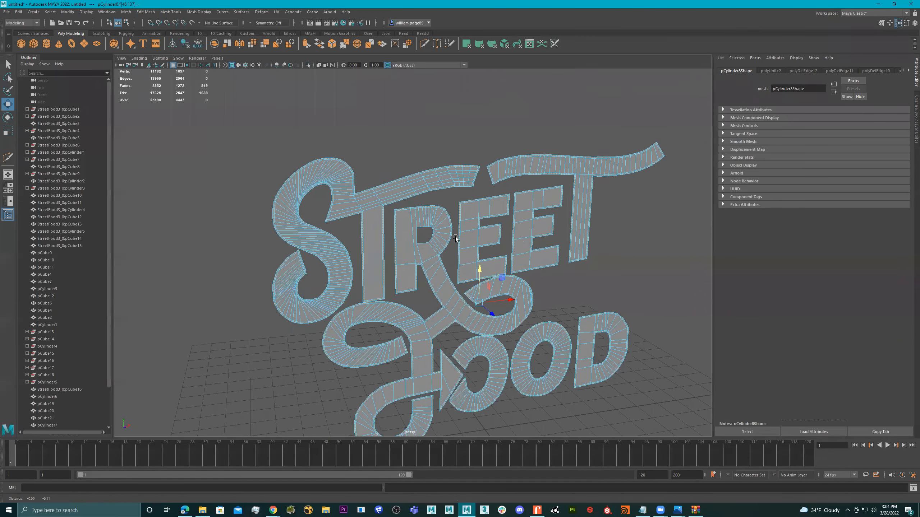
middle_click_drag(455, 268, 434, 226, "alt")
mouse_move(435, 226)
left_mouse_down("alt")
mouse_move(425, 220)
mouse_move(430, 226)
left_mouse_up("alt")
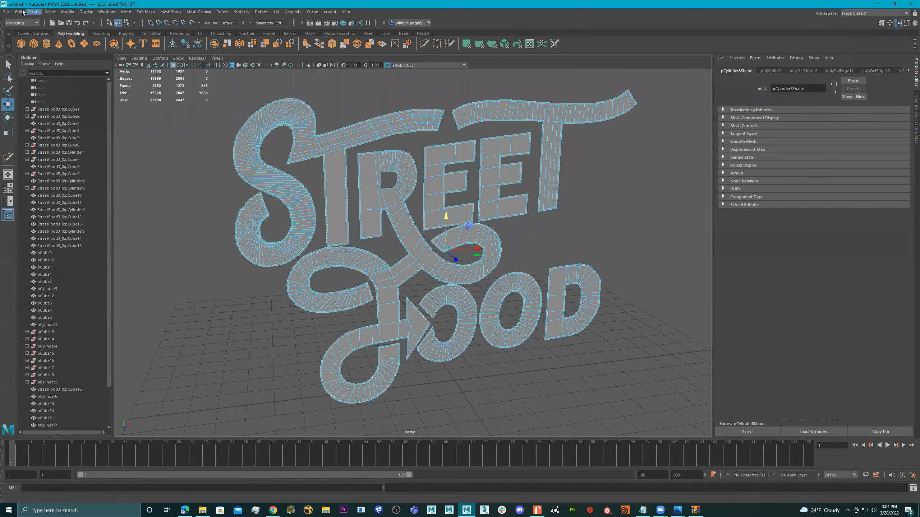
left_click(33, 11)
mouse_move(83, 181)
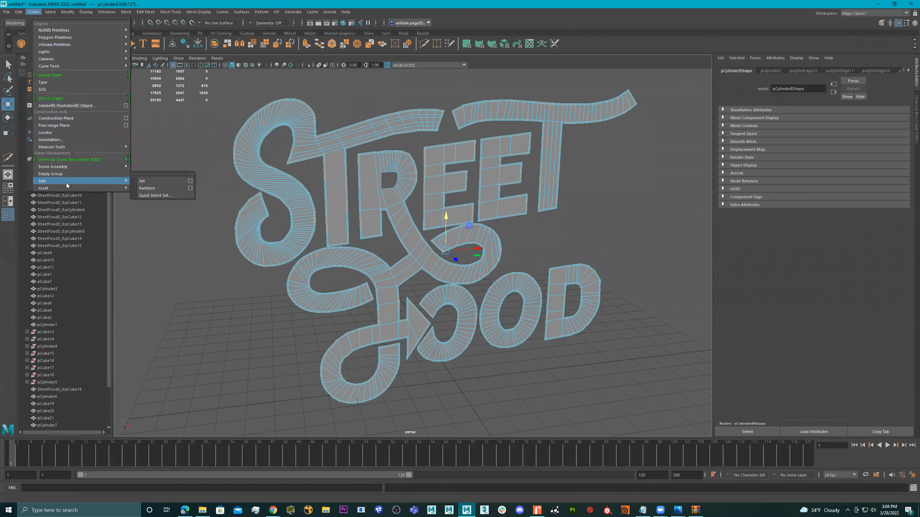
left_click(151, 196)
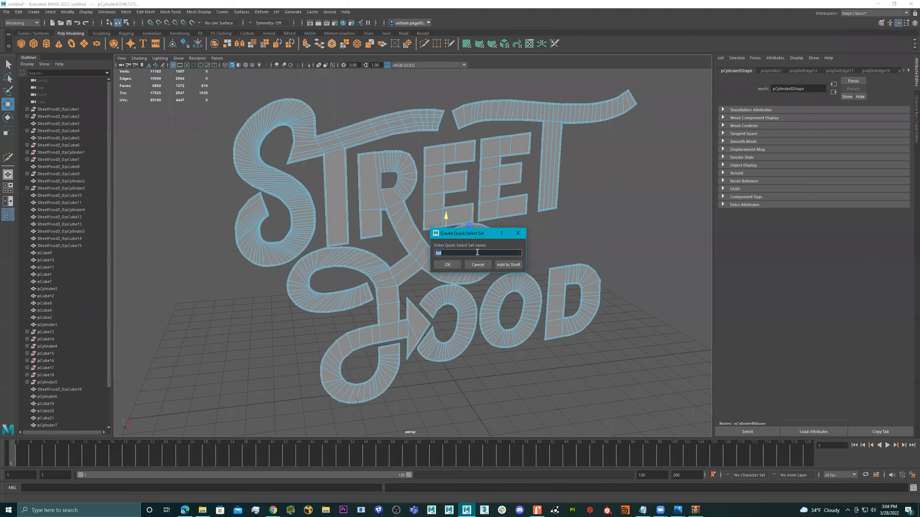
type("Outline")
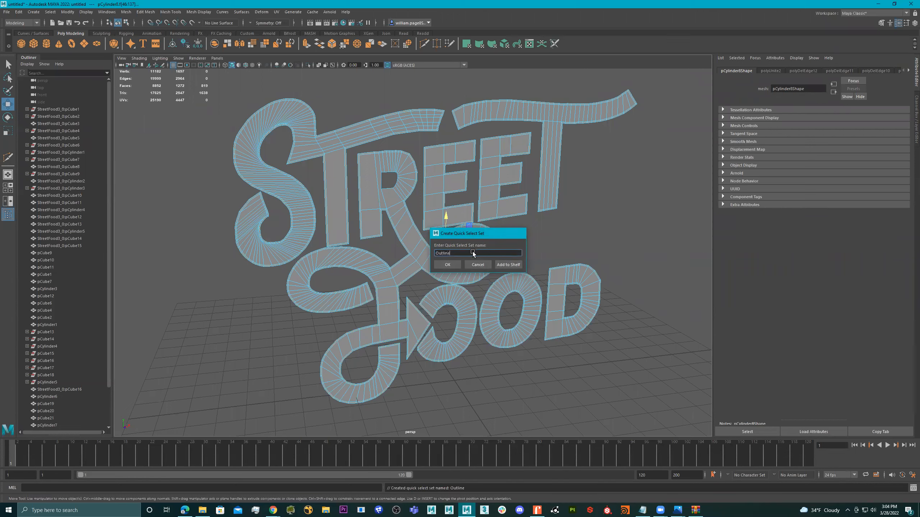
key("Return")
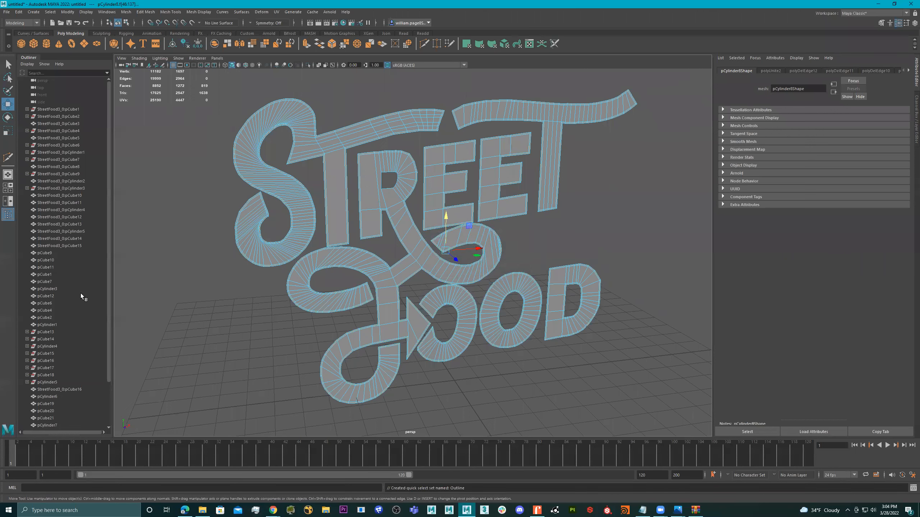
Step: Expand the Outline set in the Outliner and check its member faces by selecting individual entries
scroll(74, 300, "down", 3)
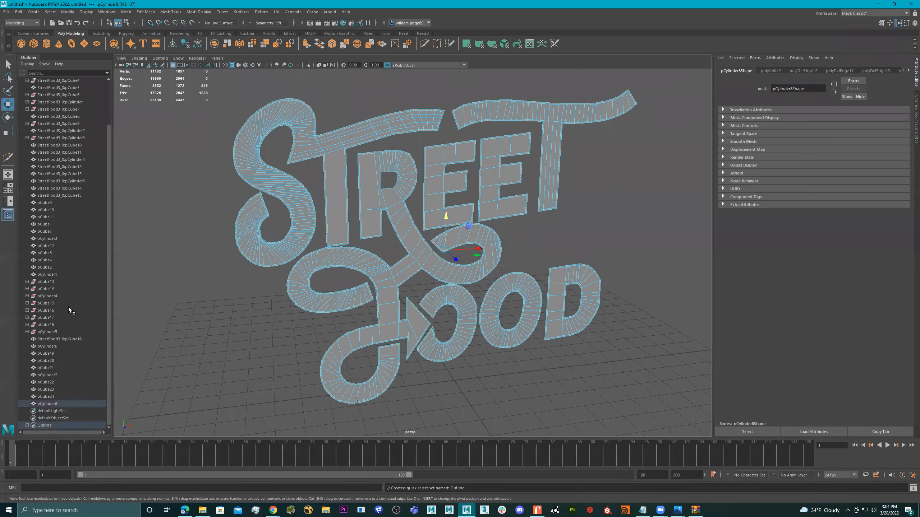
left_click(43, 424)
left_click(26, 425)
scroll(59, 406, "down", 10)
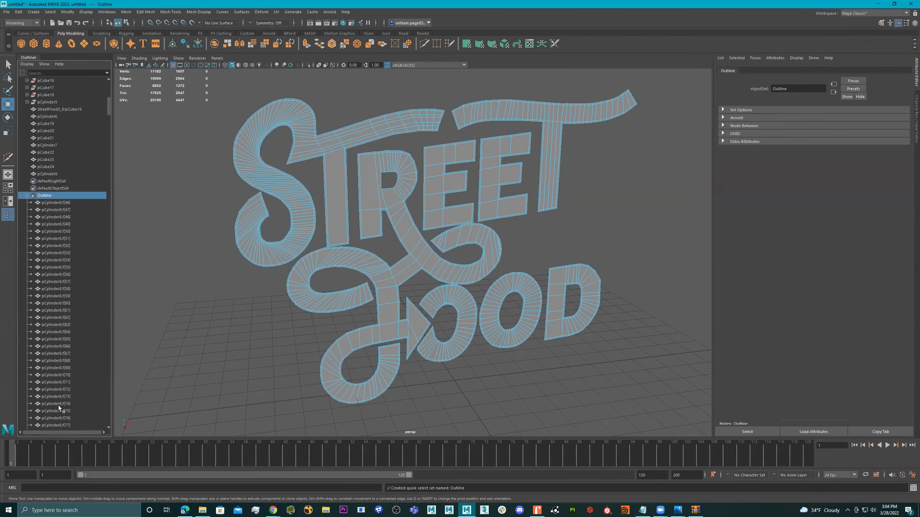
scroll(67, 290, "up", 10)
left_click(53, 247)
left_click(56, 289)
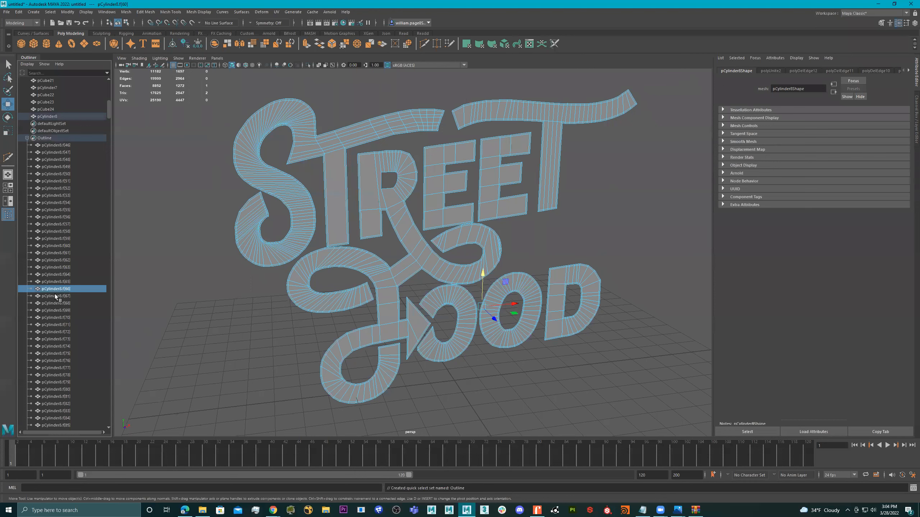
Step: Check one more member face of the Outline set on the lettering, and collapse the set in the Outliner
left_click(53, 325)
scroll(482, 350, "up", 5)
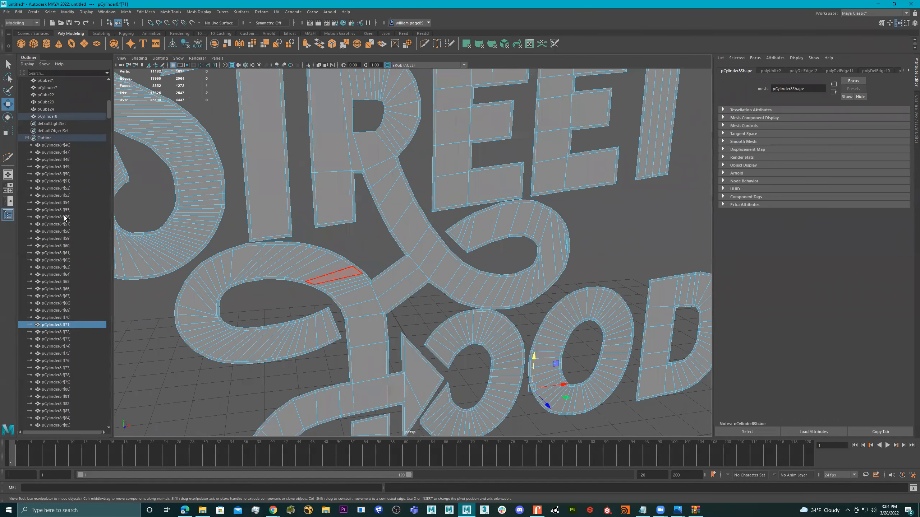
left_click(27, 138)
scroll(269, 258, "down", 10)
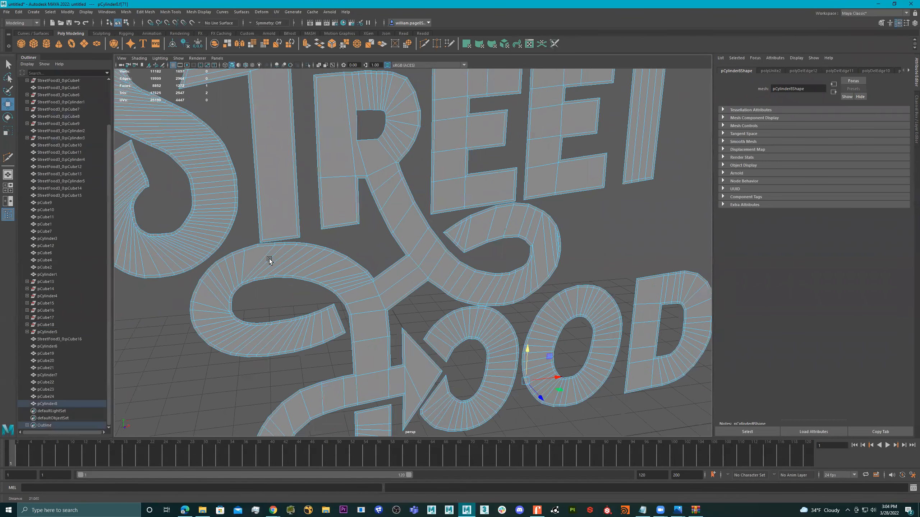
Step: Duplicate the combined lettering in object mode and move the copy back along Z to about -71.465
right_click_drag(393, 256, 543, 196)
left_click_drag(600, 134, 280, 391)
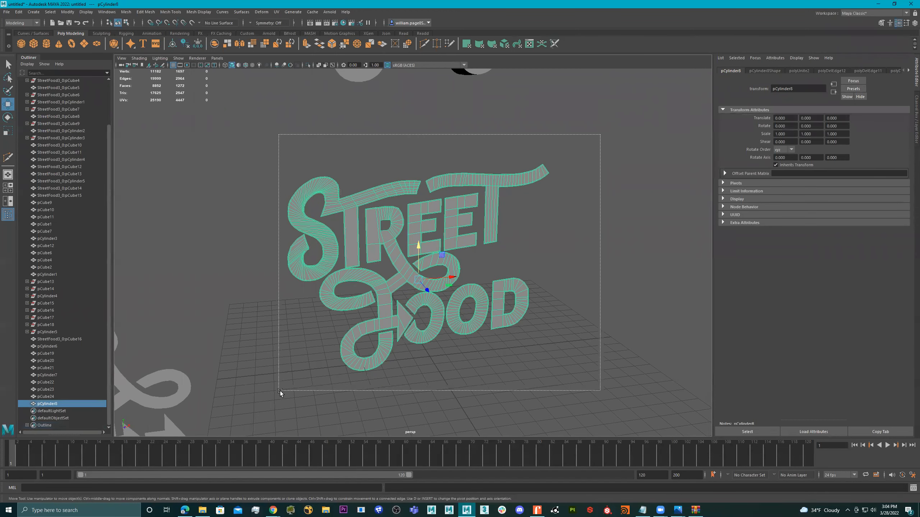
left_click_drag(379, 343, 414, 357, "alt")
middle_click_drag(414, 357, 407, 347, "alt")
key("ctrl+d")
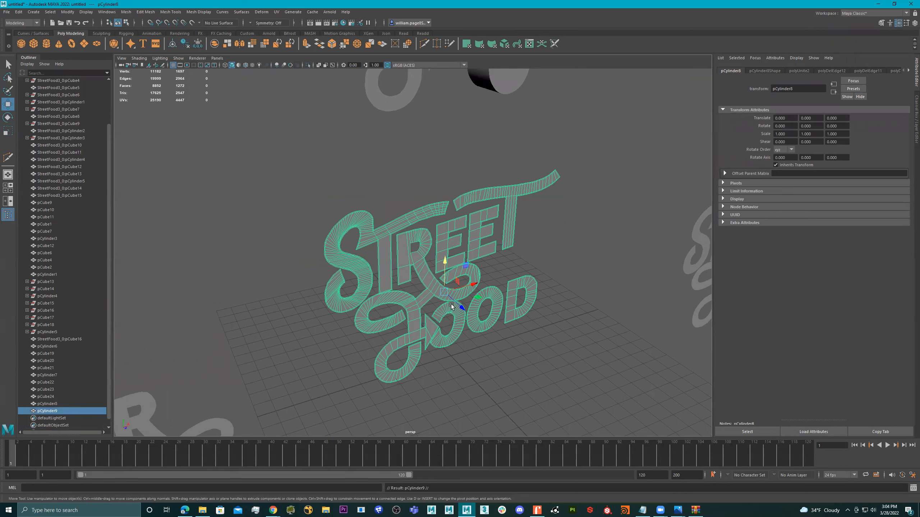
left_click_drag(467, 316, 243, 141)
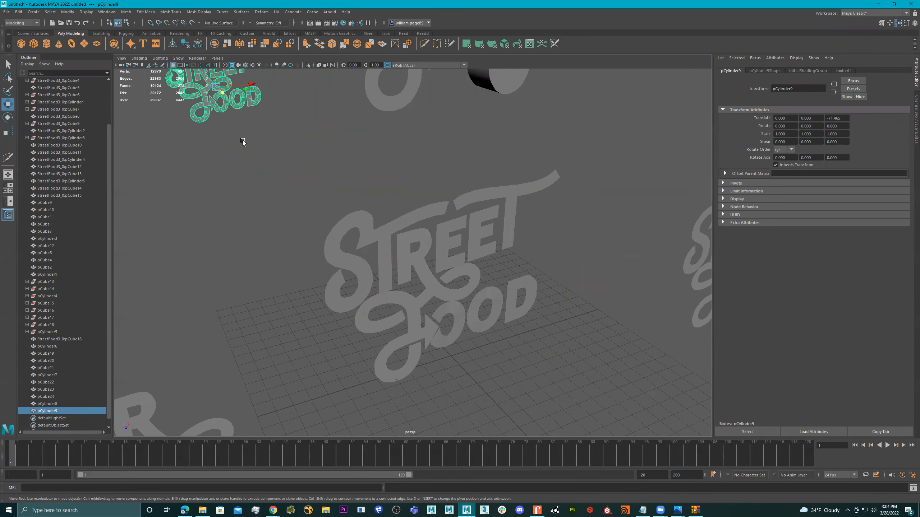
Step: Extrude the original flat lettering forward with a local Z translation of about 0.99, and return to object mode
left_click(438, 327)
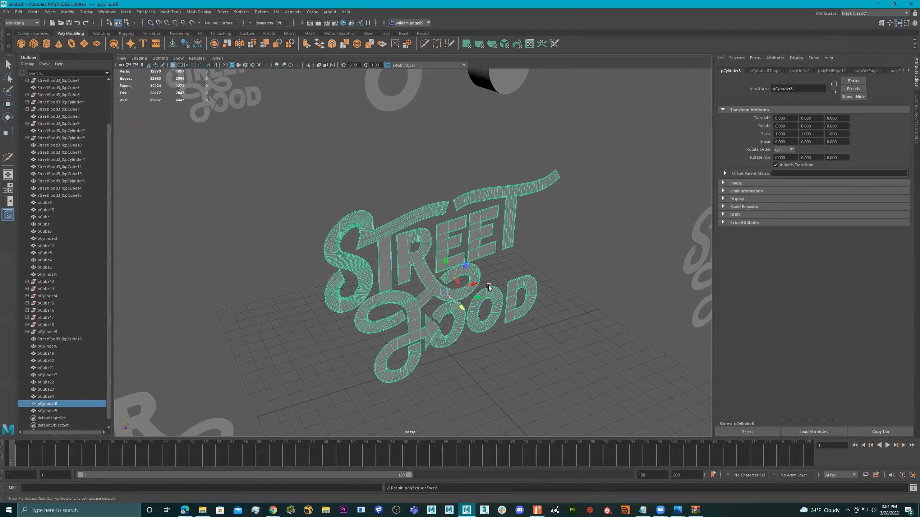
key("ctrl+e")
mouse_move(511, 314)
left_mouse_down()
mouse_move(505, 309)
mouse_move(523, 318)
left_mouse_up()
mouse_move(474, 293)
left_mouse_down("alt")
mouse_move(434, 279)
mouse_move(482, 297)
left_mouse_up("alt")
right_click_drag(514, 305, 576, 325, "alt")
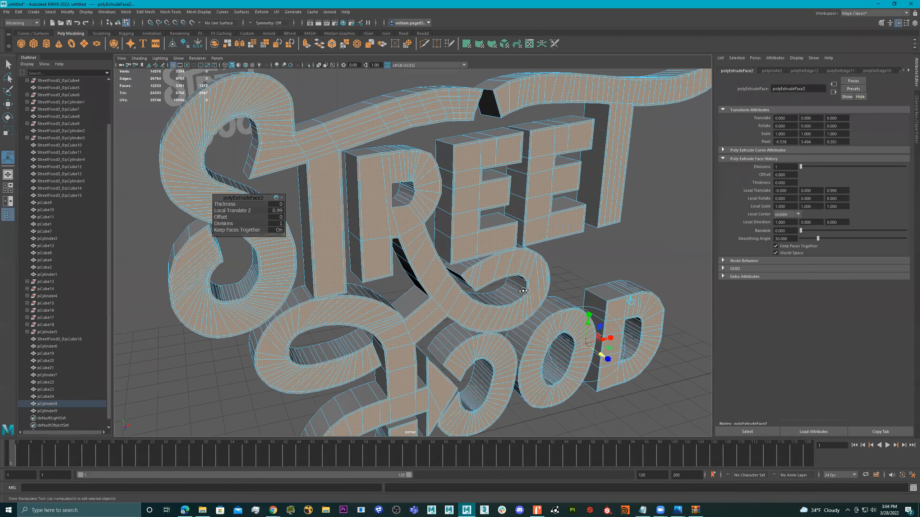
left_click_drag(576, 324, 563, 315, "alt")
middle_click_drag(460, 276, 521, 307, "alt")
right_click_drag(522, 308, 479, 300, "alt")
left_click_drag(479, 300, 498, 263, "alt")
right_click_drag(499, 262, 626, 192)
Step: Select all spare lettering copies and loose pieces around the extruded logo and group them
scroll(495, 228, "down", 6)
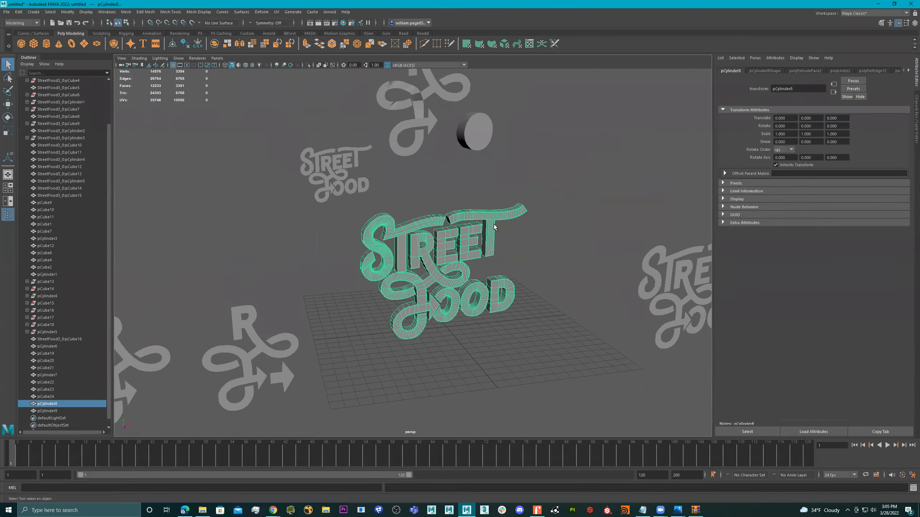
scroll(494, 224, "down", 5)
left_click_drag(477, 254, 394, 274, "alt")
scroll(444, 251, "down", 2)
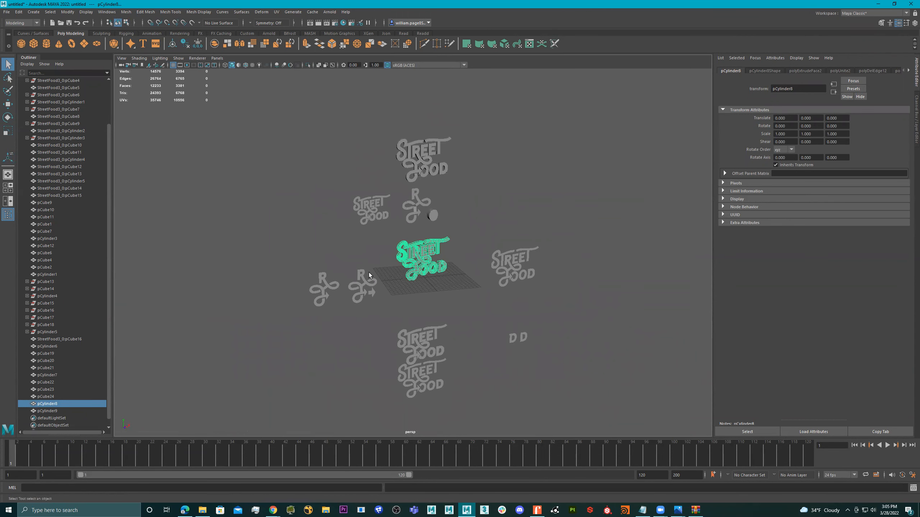
left_click_drag(268, 254, 379, 324)
left_click_drag(507, 113, 319, 229, "shift")
left_click_drag(555, 230, 482, 329, "shift")
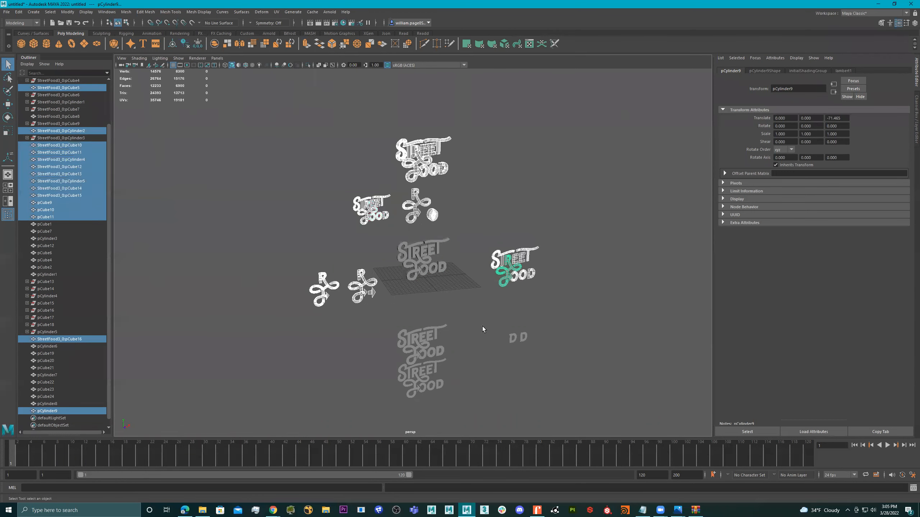
left_click_drag(541, 321, 505, 348, "shift")
left_click_drag(477, 302, 384, 428, "shift")
middle_click_drag(486, 346, 485, 327, "alt")
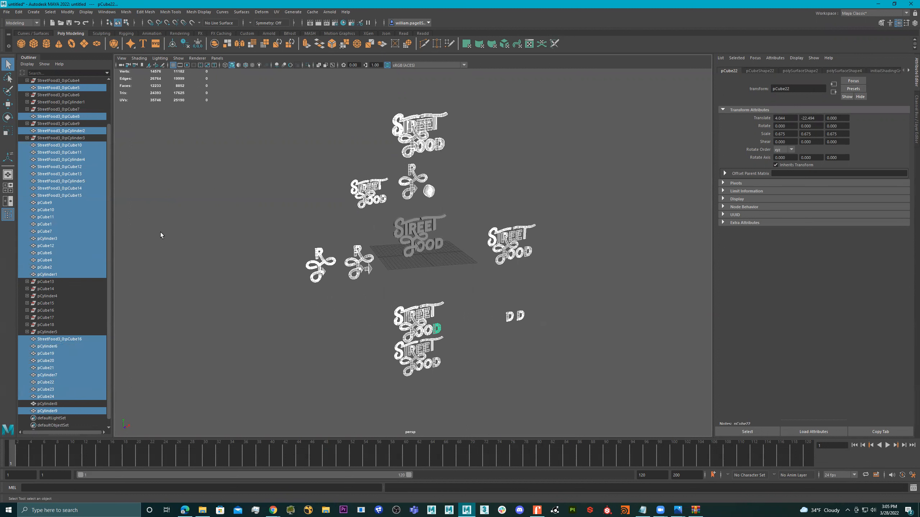
middle_click_drag(363, 303, 355, 298, "alt")
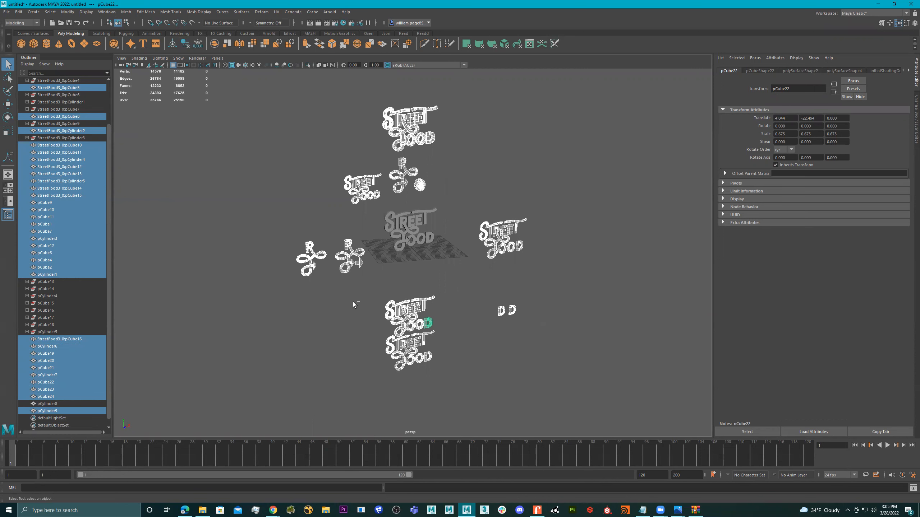
key("ctrl+g")
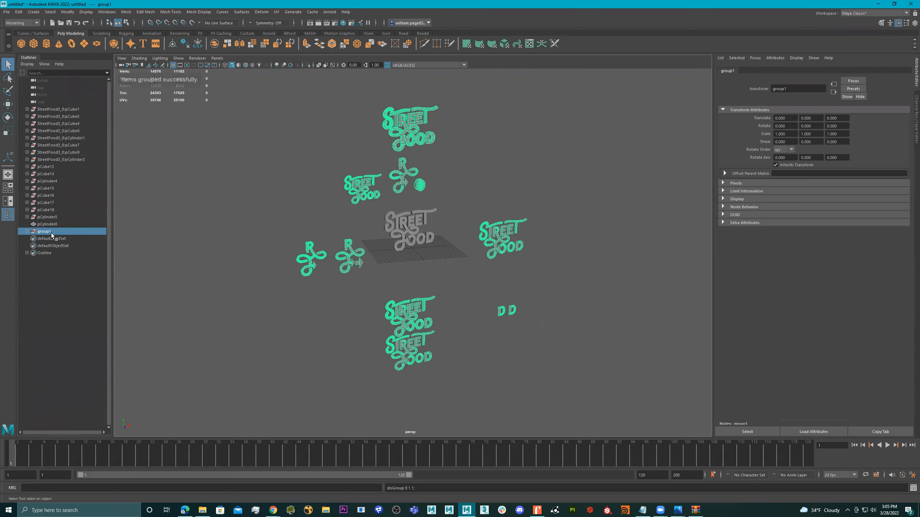
Step: Rename the group of spare copies to ____Hide____ and hide it
double_click(53, 233)
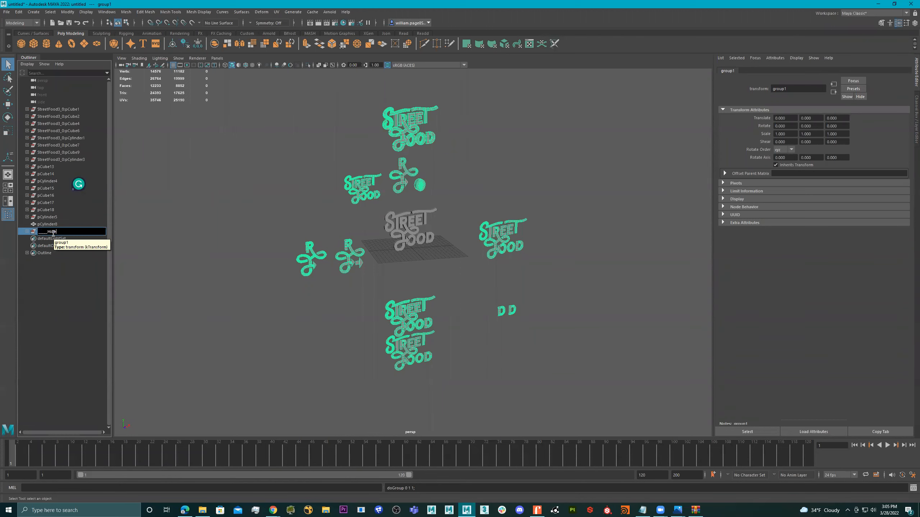
type("____")
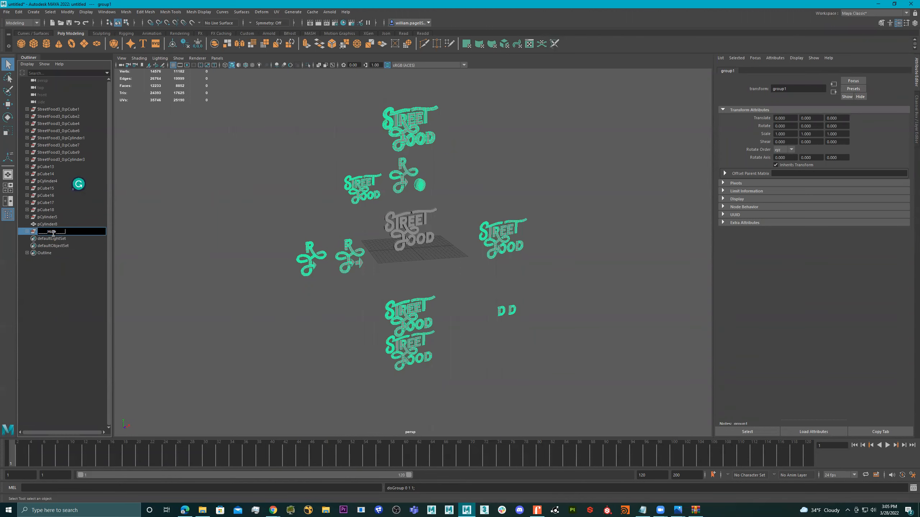
key("Return")
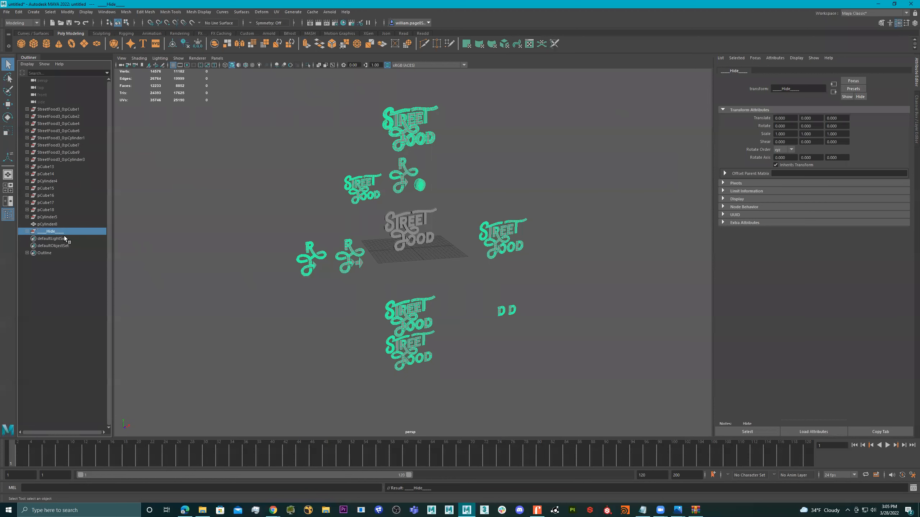
key("h")
scroll(544, 233, "up", 10)
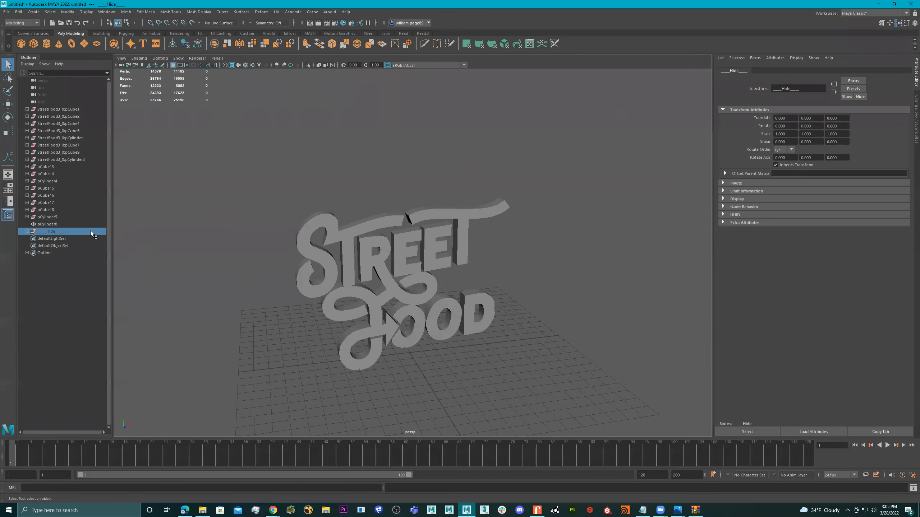
Step: Toggle the visibility of the ____Hide____ group on and off repeatedly, leaving it hidden
left_click(46, 229)
key("h")
key("h")
key("h")
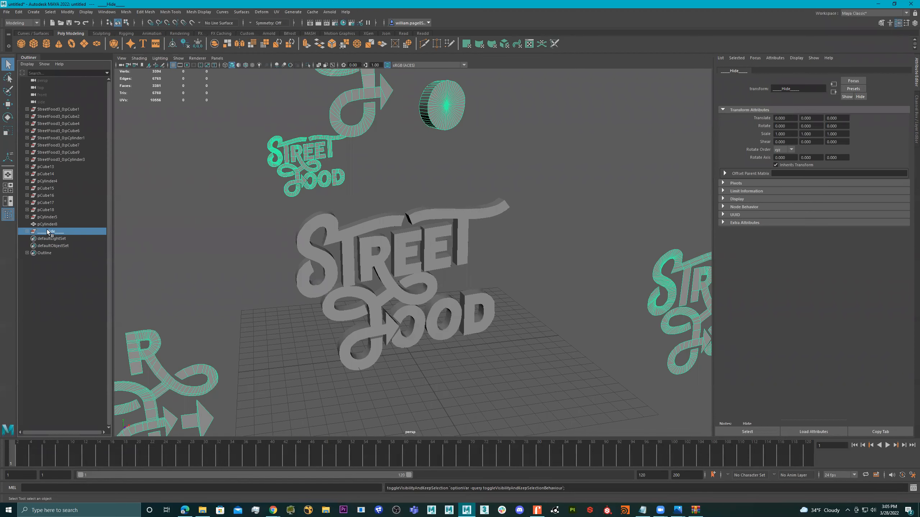
key("h")
key("h")
key("h")
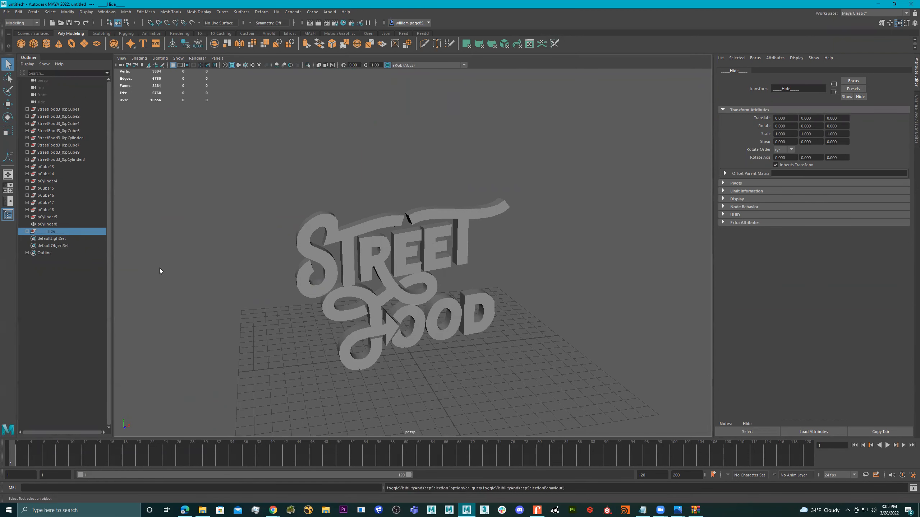
right_click_drag(497, 265, 314, 232, "alt")
left_click_drag(467, 250, 398, 219, "alt")
right_click_drag(399, 220, 446, 227, "alt")
left_click_drag(446, 228, 439, 222, "alt")
right_click_drag(438, 222, 452, 225, "alt")
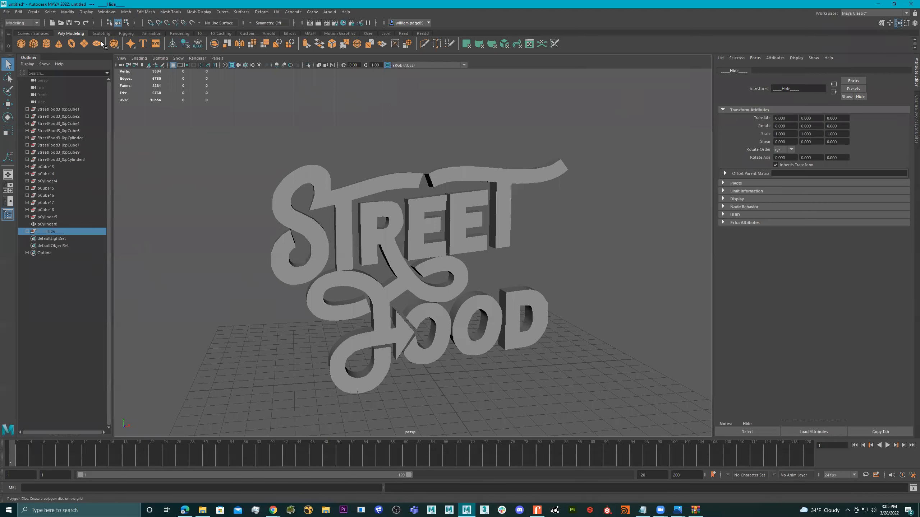
left_click(84, 44)
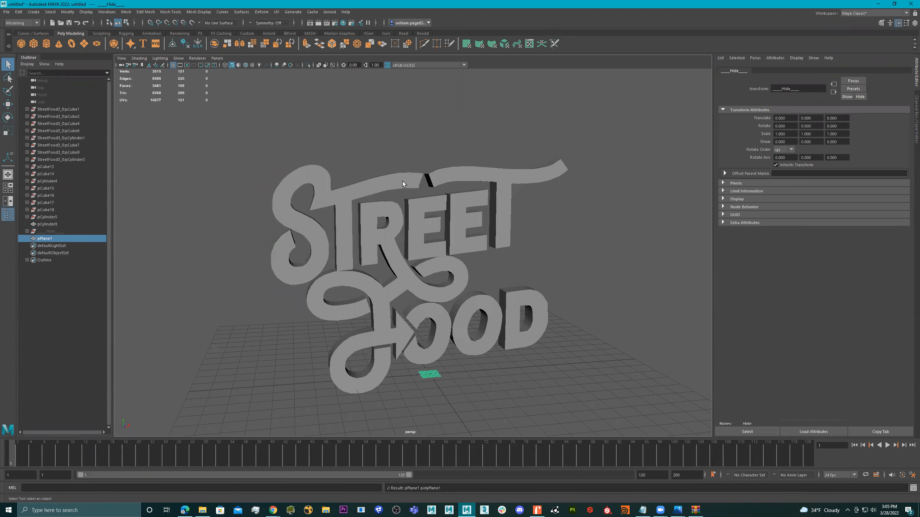
right_click_drag(402, 182, 353, 195, "alt")
left_click_drag(353, 196, 403, 212, "alt")
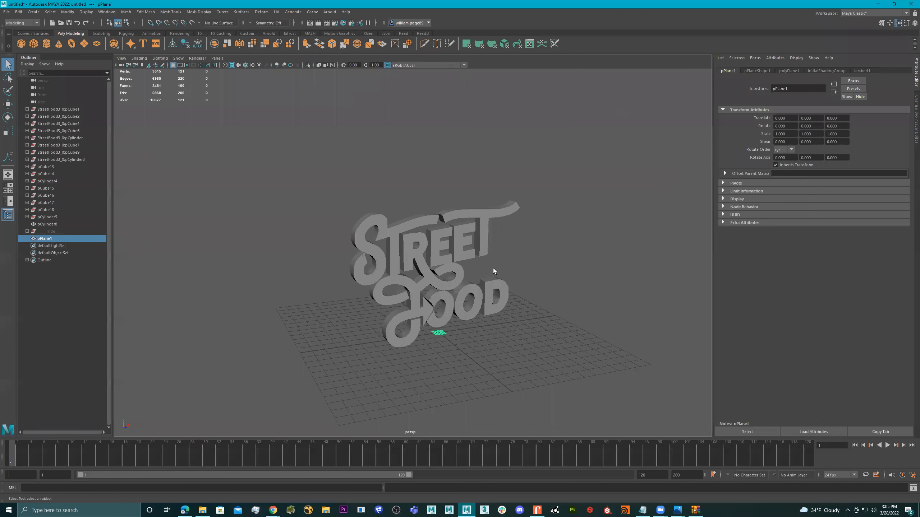
key("Delete")
left_click_drag(503, 257, 495, 250, "alt")
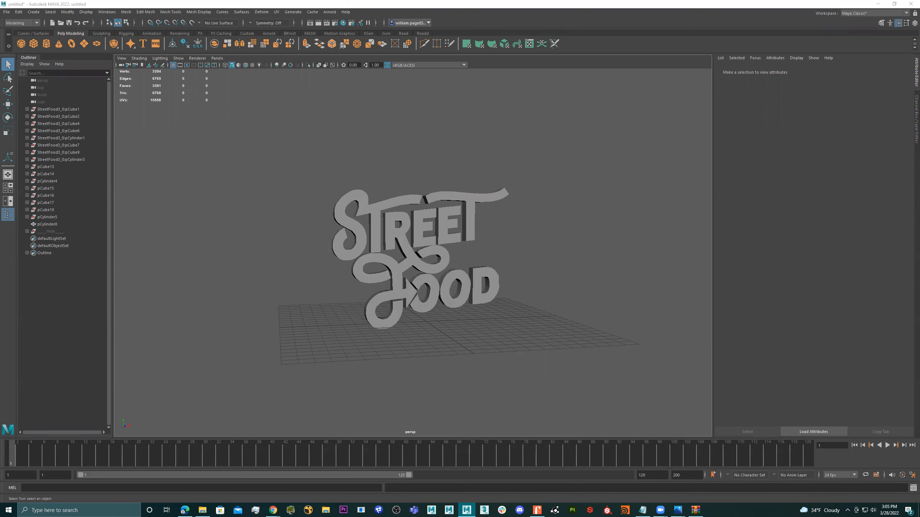
Step: Create a polygon plane, scale it uniformly to about 7.262, and rotate it 90 degrees in X to stand upright
left_click(488, 213)
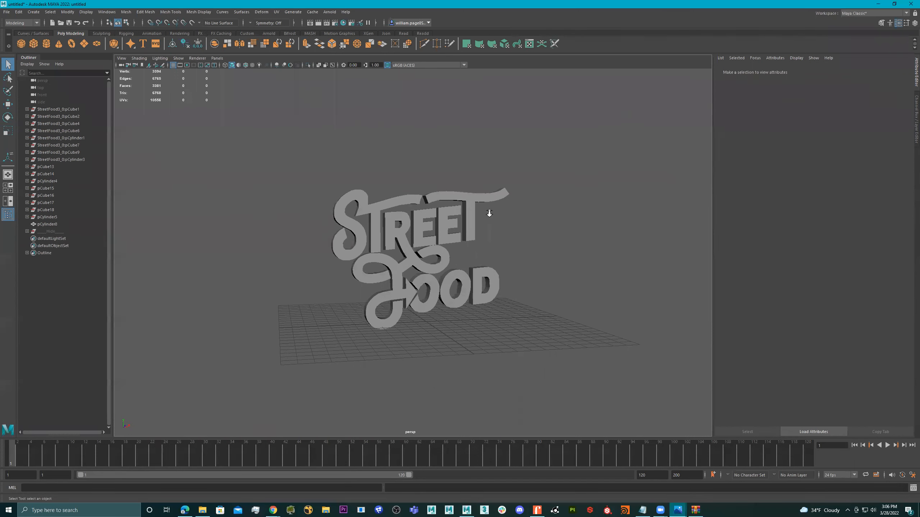
right_click_drag(489, 214, 544, 214, "alt")
left_click_drag(543, 214, 531, 215, "alt")
middle_click_drag(532, 216, 536, 220, "alt")
scroll(536, 220, "down", 3)
left_click_drag(536, 220, 518, 220, "alt")
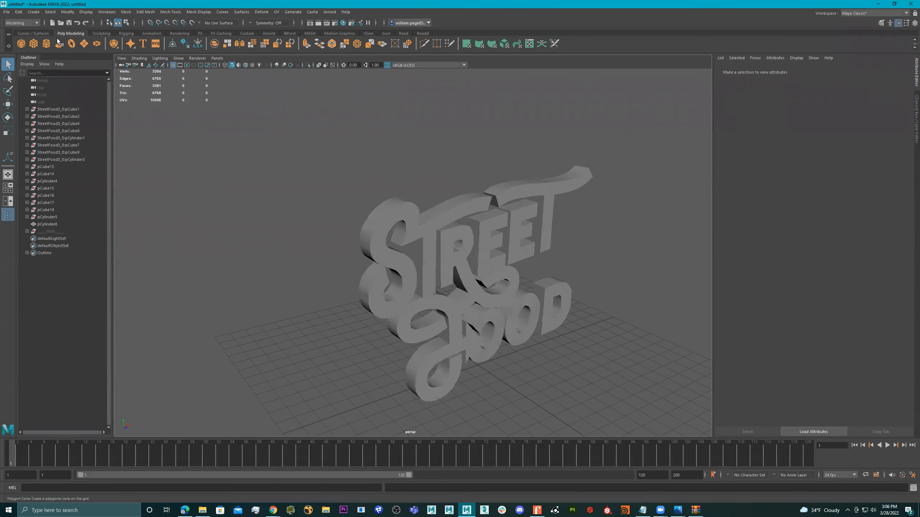
left_click(84, 43)
key("r")
left_click_drag(481, 365, 516, 364)
key("e")
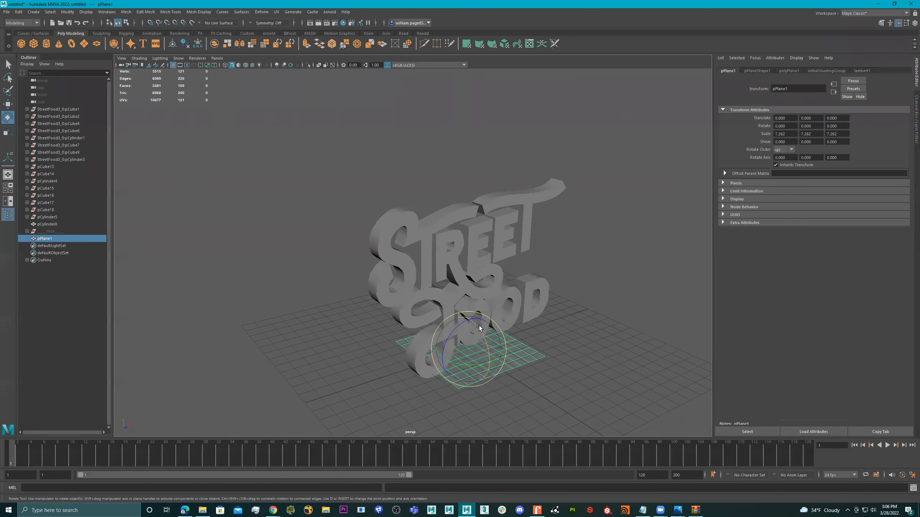
left_click_drag(479, 327, 519, 305)
Step: Stretch the upright plane to about 19.58 by 15.069 and move it to about Y 5.871, Z 0.194 as a backdrop
key("r")
left_click_drag(399, 315, 339, 312)
left_click_drag(423, 347, 428, 390)
key("w")
left_click_drag(421, 291, 358, 259)
left_click_drag(511, 286, 453, 236)
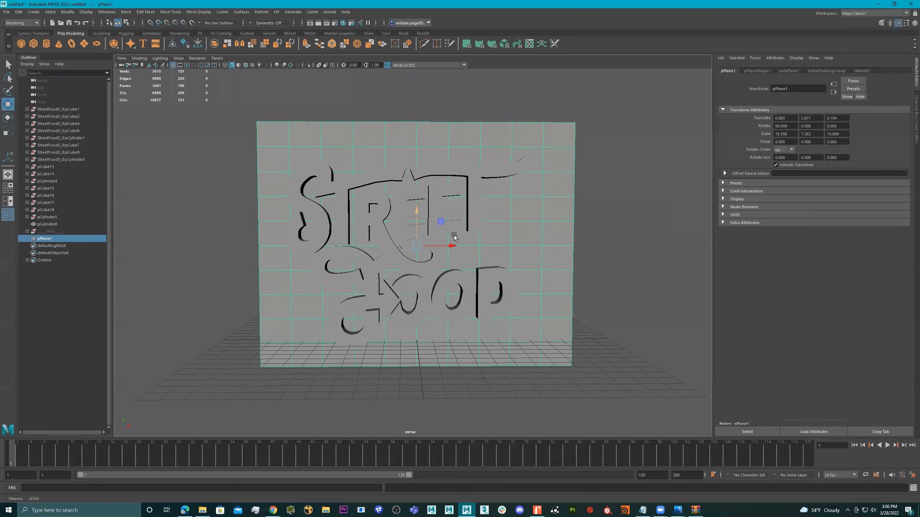
Step: Select all side faces of the extruded lettering with a box selection in the wireframe top view
right_click_drag(453, 236, 493, 249, "alt")
left_click_drag(493, 249, 518, 266, "alt")
right_click_drag(518, 266, 430, 253, "alt")
left_click(431, 253)
left_click_drag(431, 253, 439, 257, "alt")
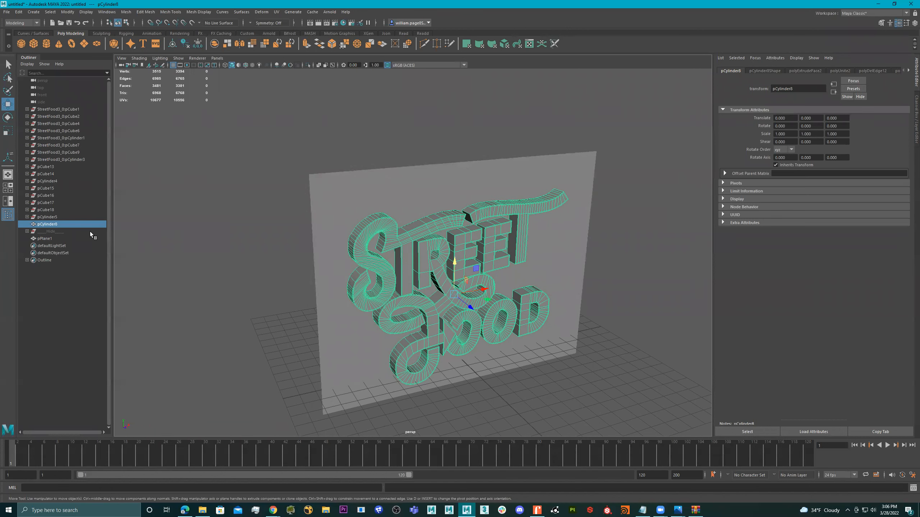
left_click_drag(392, 302, 472, 298, "alt")
key("space")
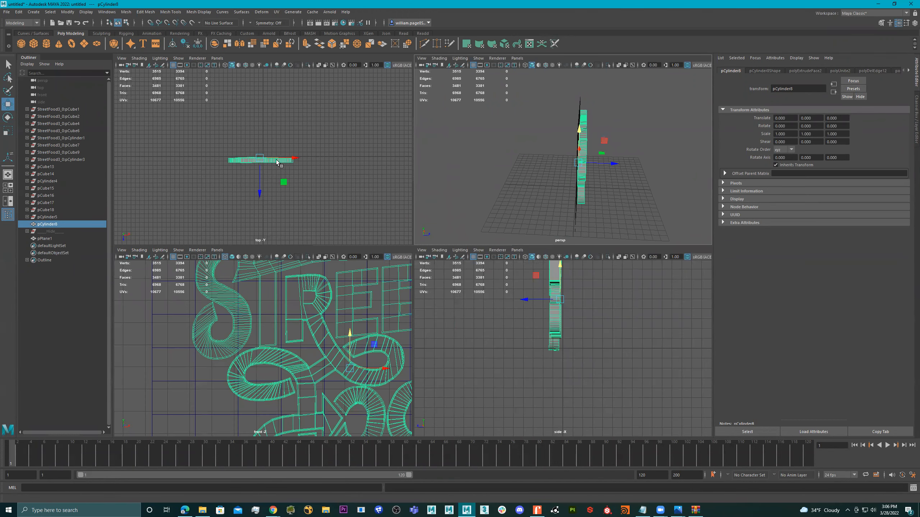
key("space")
scroll(462, 196, "up", 6)
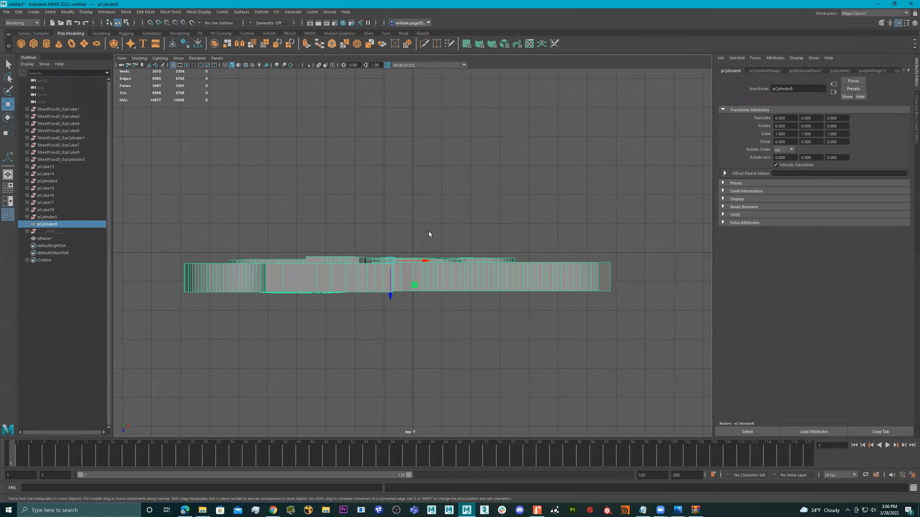
key("4")
right_click_drag(432, 276, 426, 295)
left_click_drag(152, 274, 628, 275)
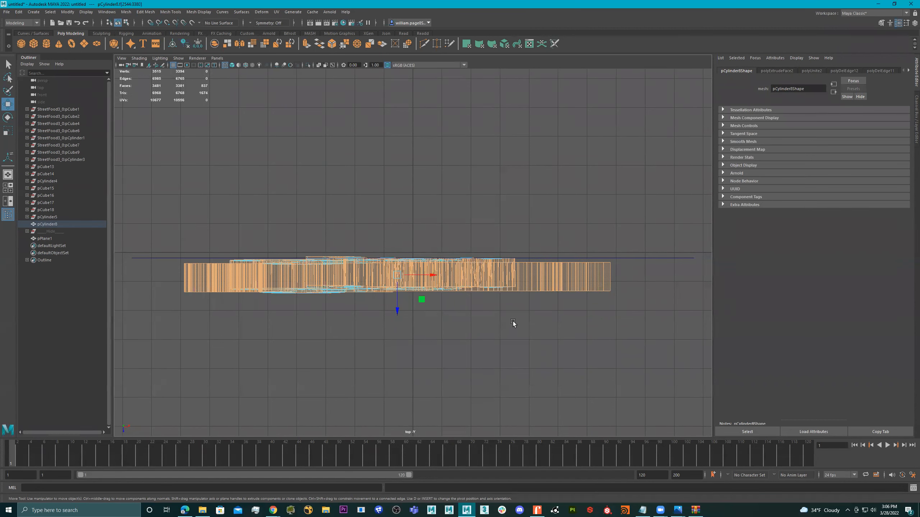
Step: Assign a new aiStandardSurface material to the selected side faces of the lettering in the perspective view
key("space")
key("space")
left_click_drag(538, 225, 389, 227, "alt")
right_click_drag(389, 226, 547, 253, "alt")
scroll(543, 252, "up", 2)
left_click_drag(543, 252, 516, 252, "alt")
right_click(621, 237, "shift")
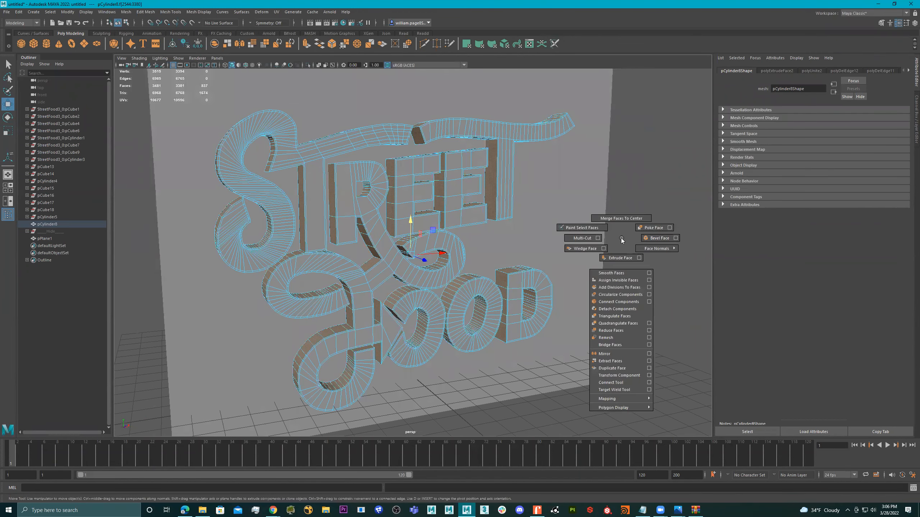
right_click(472, 204)
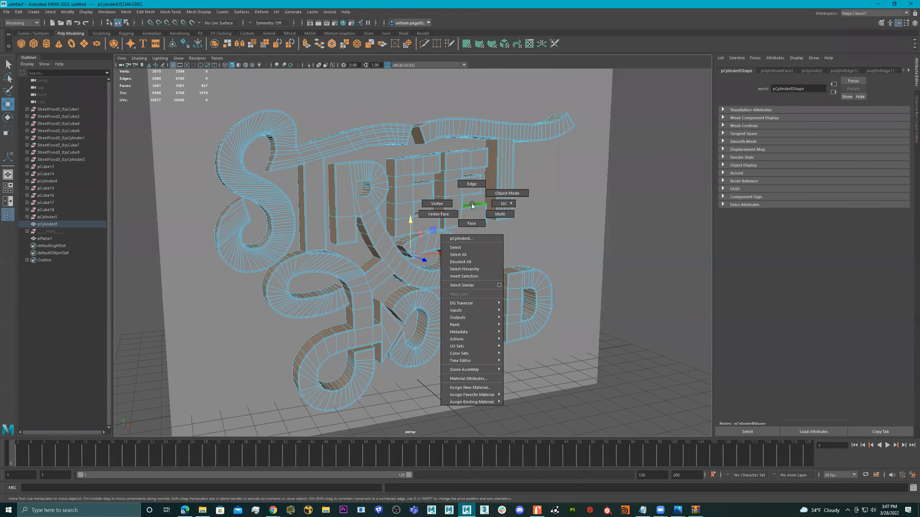
mouse_move(478, 395)
left_click(471, 388)
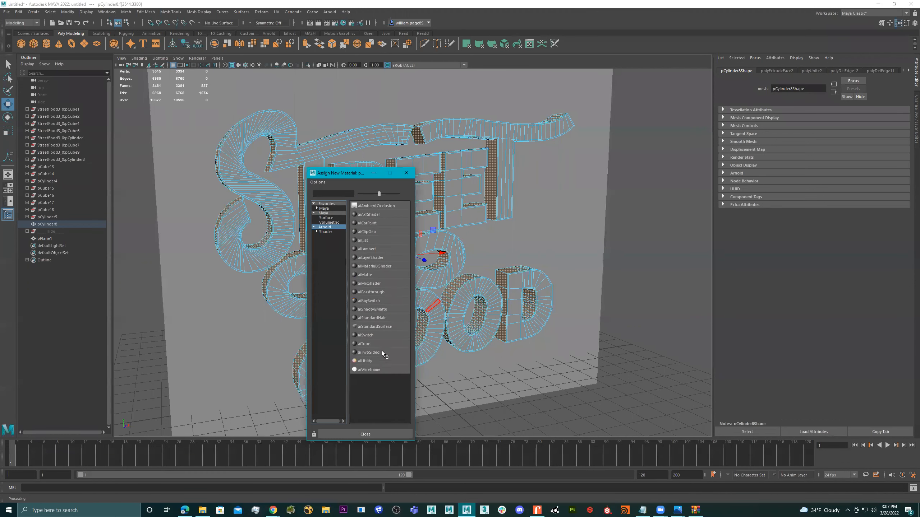
left_click(388, 326)
Step: Try naming the side-face material Wil_3D with a green base color, and undo the material assignment
double_click(812, 88)
type("Wilk")
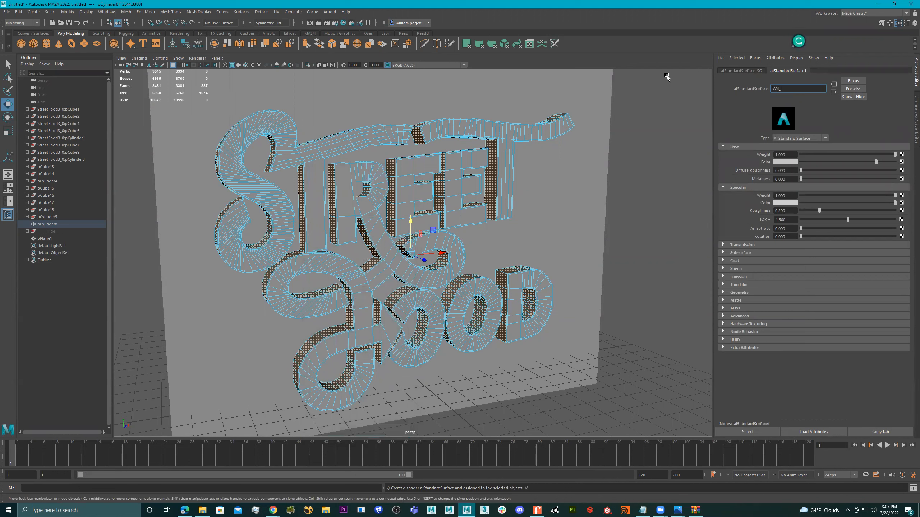
type("3D")
key("Return")
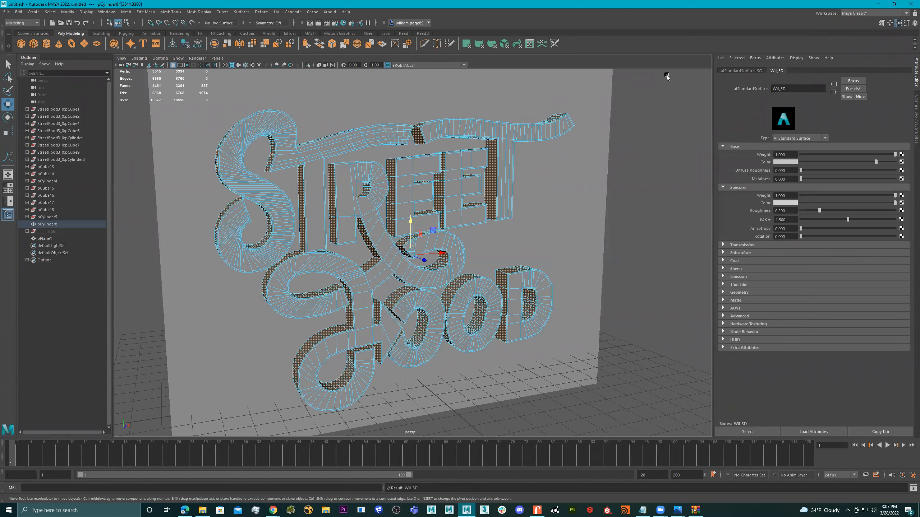
left_click(782, 162)
left_click(773, 146)
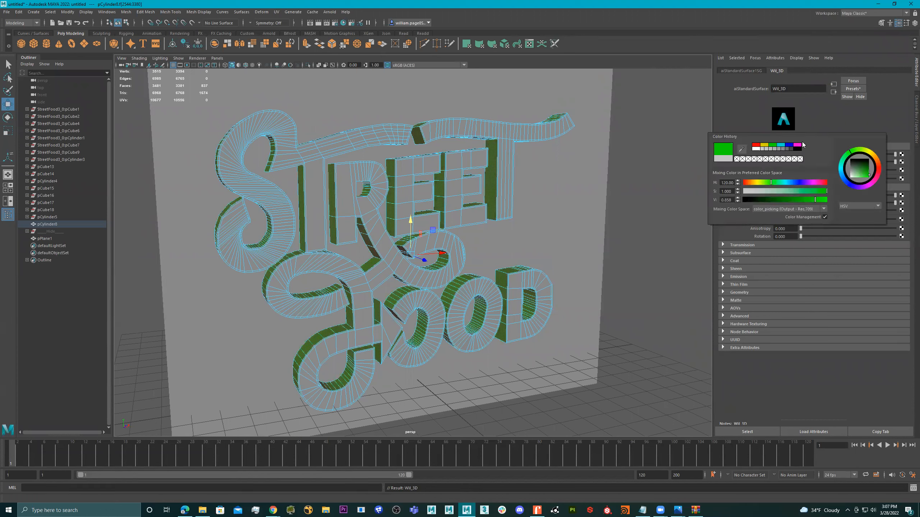
left_click_drag(556, 188, 529, 190, "alt")
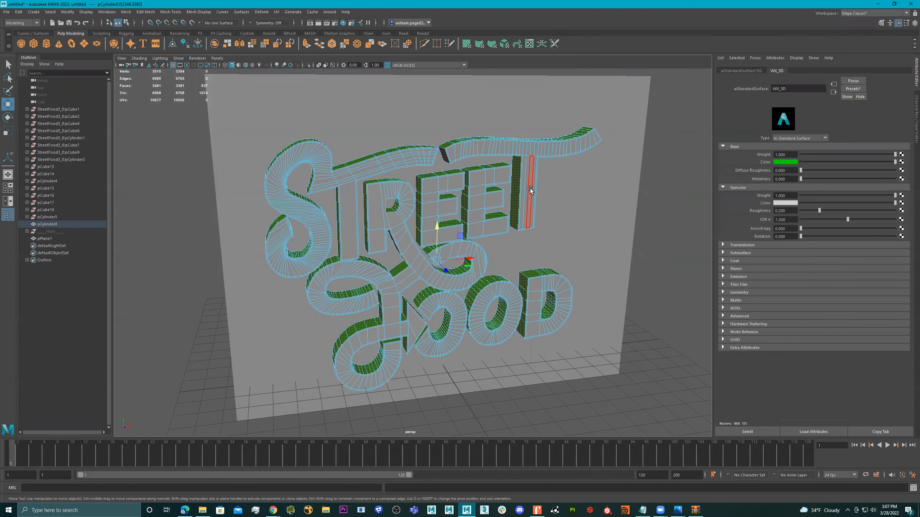
key("ctrl+z")
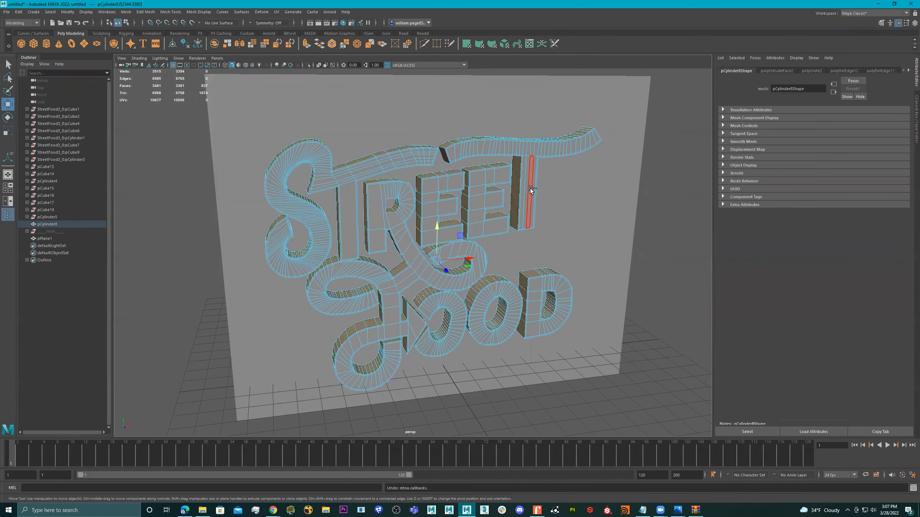
Step: Select all faces of the lettering and remove the side faces from the selection, keeping only the front and back faces
left_click_drag(547, 189, 579, 168, "alt")
right_click_drag(489, 187, 594, 130)
left_click_drag(648, 101, 333, 373)
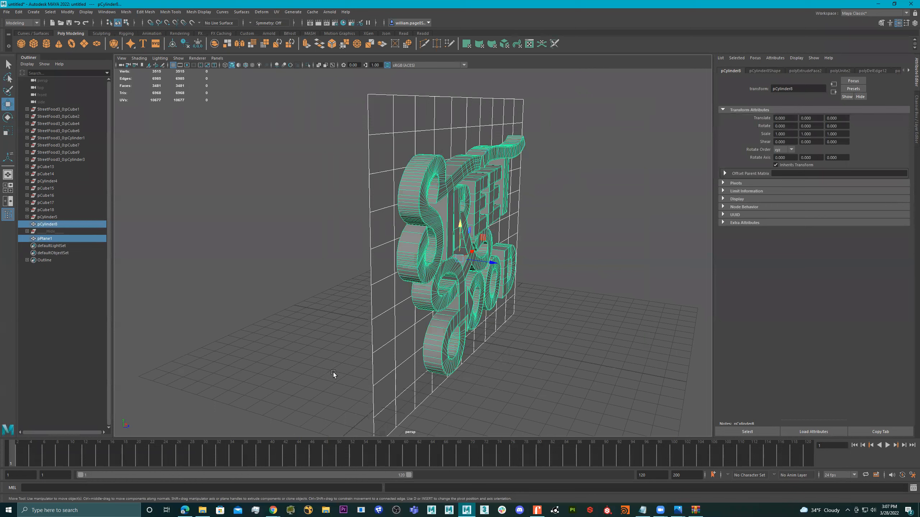
left_click(504, 101, "shift")
left_click_drag(474, 120, 468, 161, "alt")
right_click_drag(468, 160, 468, 182)
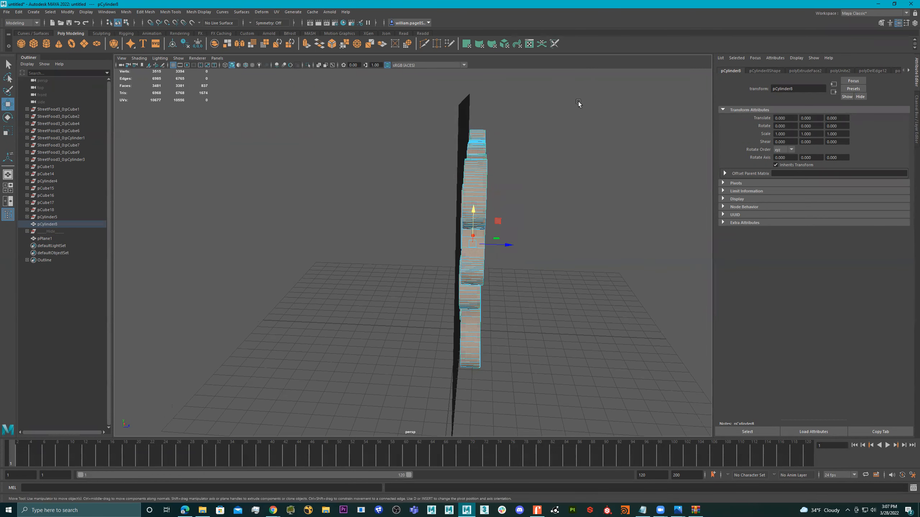
left_click_drag(592, 92, 379, 410)
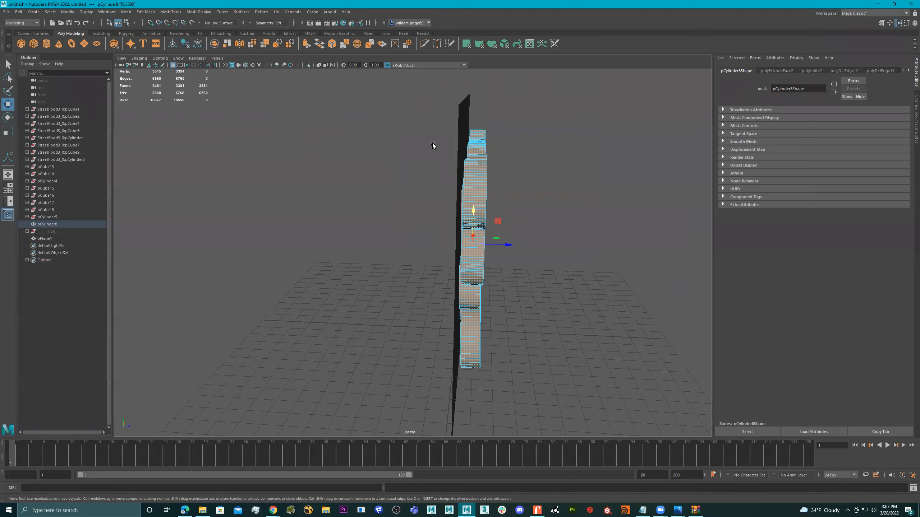
key("space")
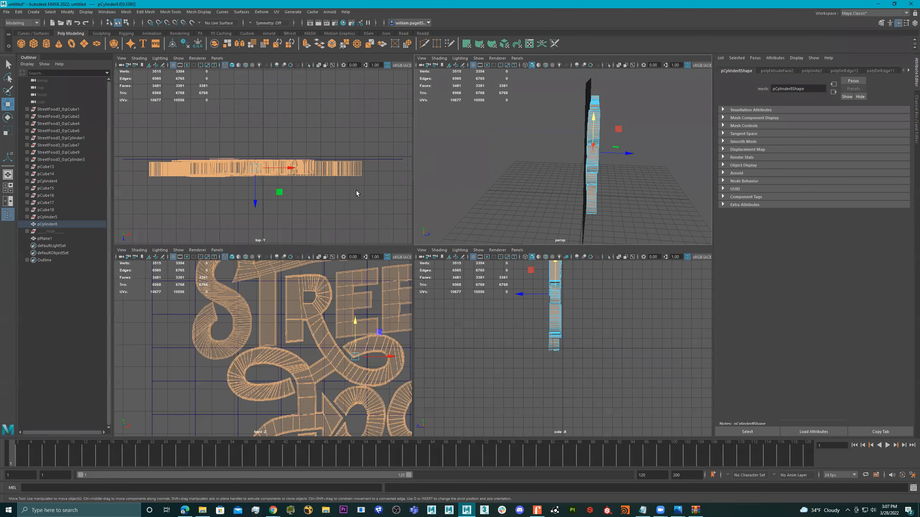
left_click_drag(396, 169, 124, 171)
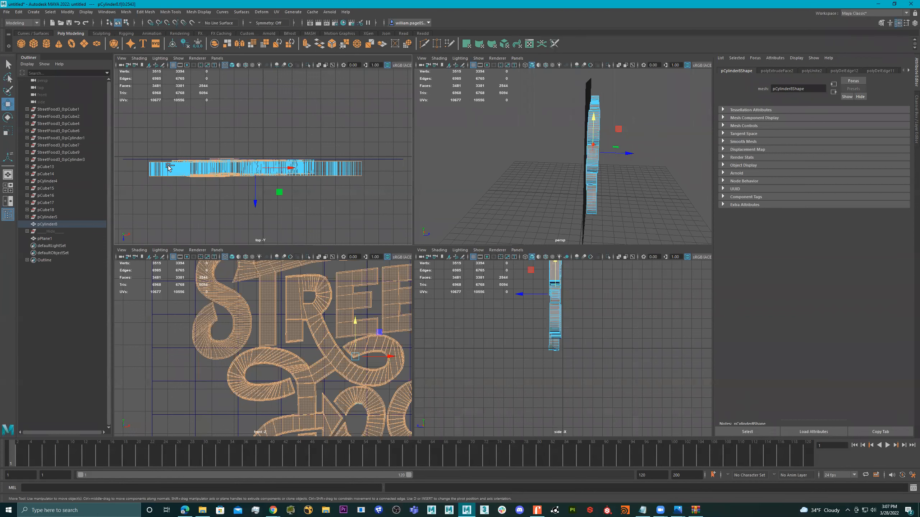
Step: Assign a new aiStandardSurface material named Will_Face to the selected front and back faces of the lettering
key("space")
left_click_drag(560, 198, 503, 204, "alt")
right_click_drag(502, 204, 620, 367, "alt")
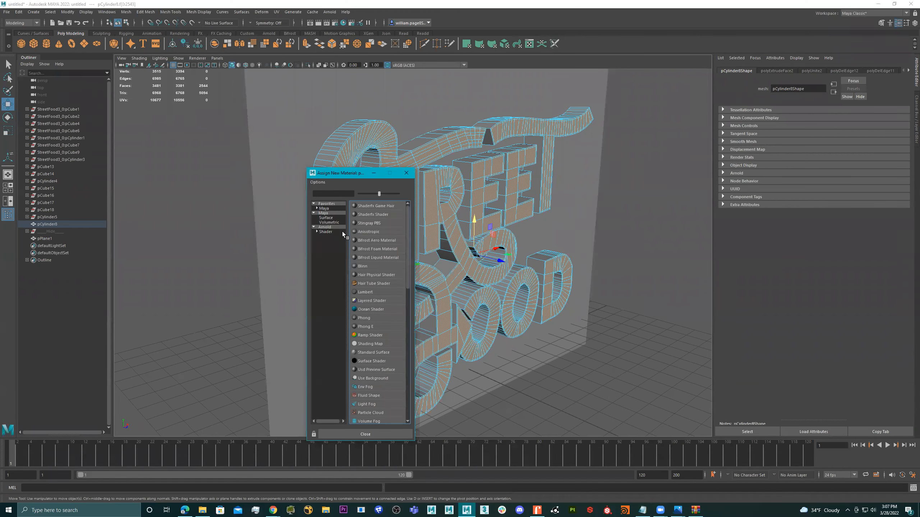
left_click(380, 327)
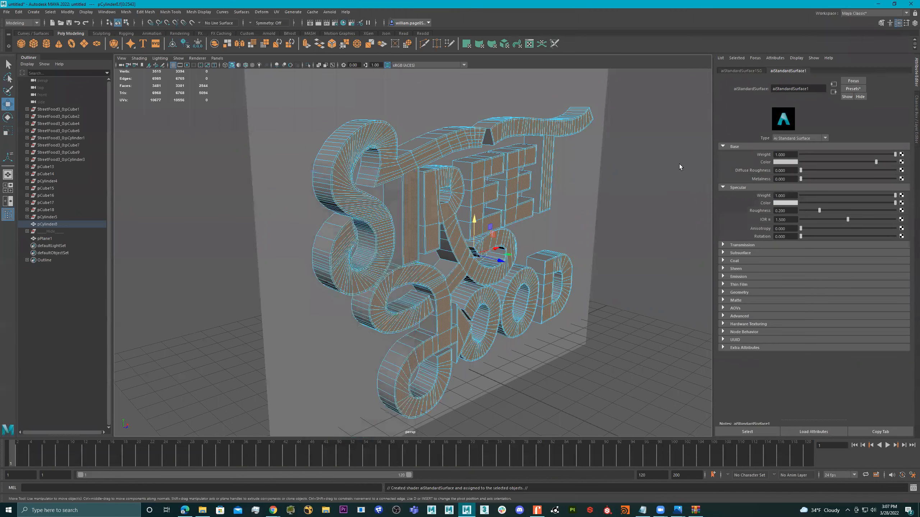
double_click(803, 89)
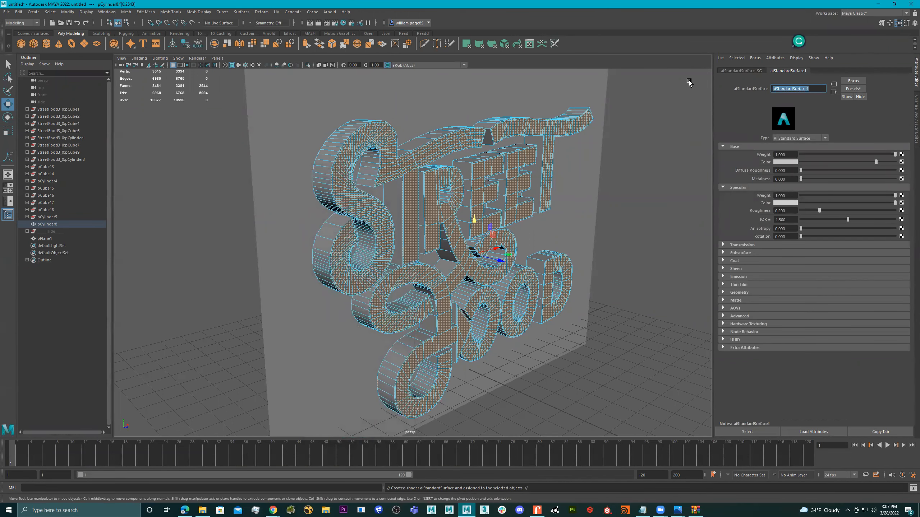
type("Will_Face")
key("Return")
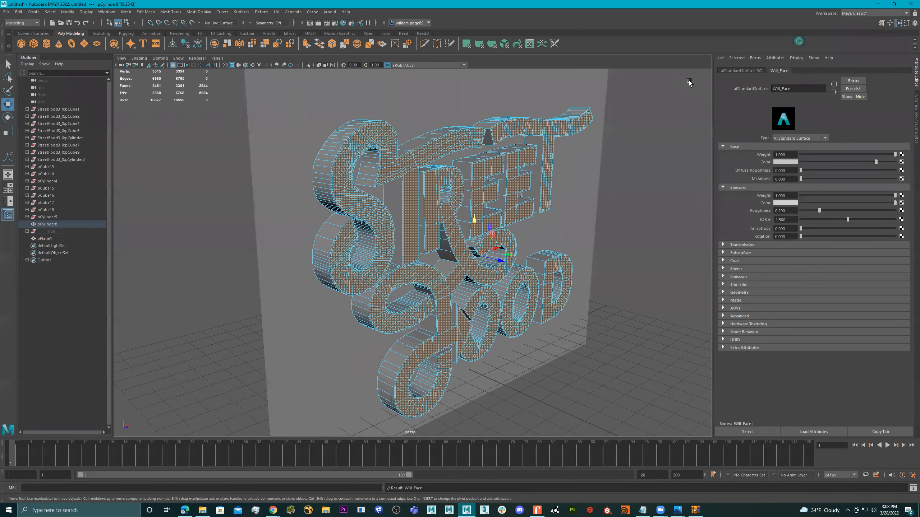
Step: Select only the side faces of the extruded lettering with a box selection across it in the top view
left_click_drag(599, 188, 641, 193, "alt")
key("space")
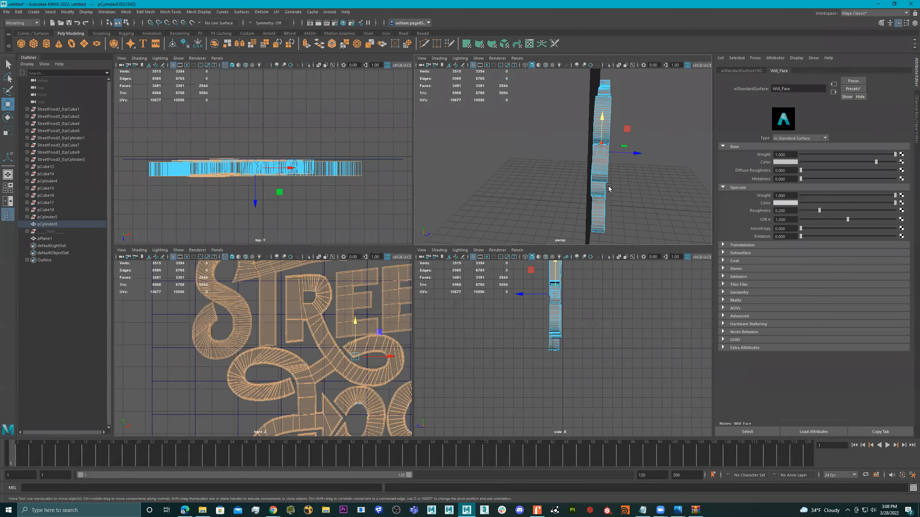
key("space")
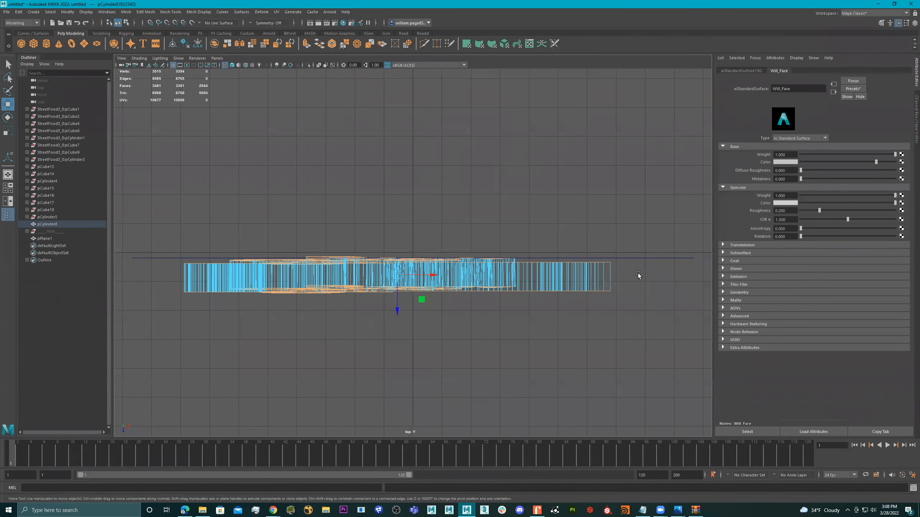
left_click(662, 276)
left_click_drag(587, 271, 152, 276)
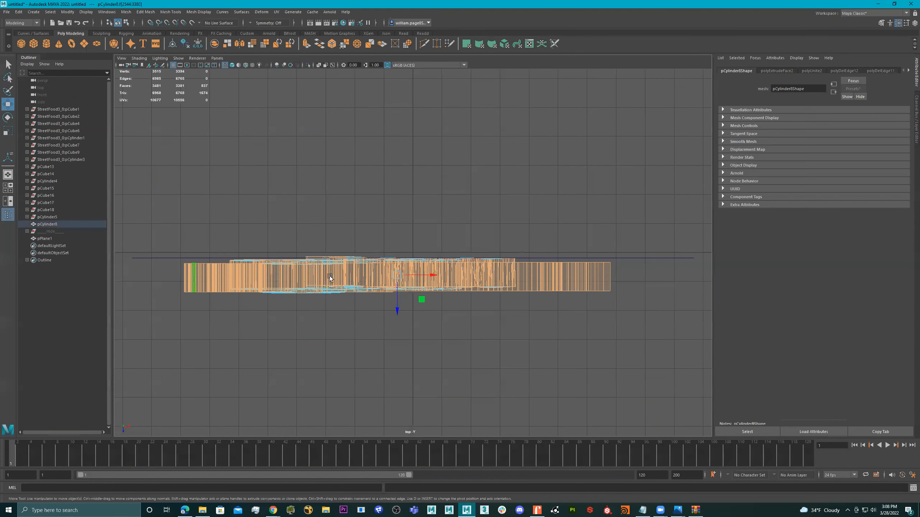
key("space")
key("space")
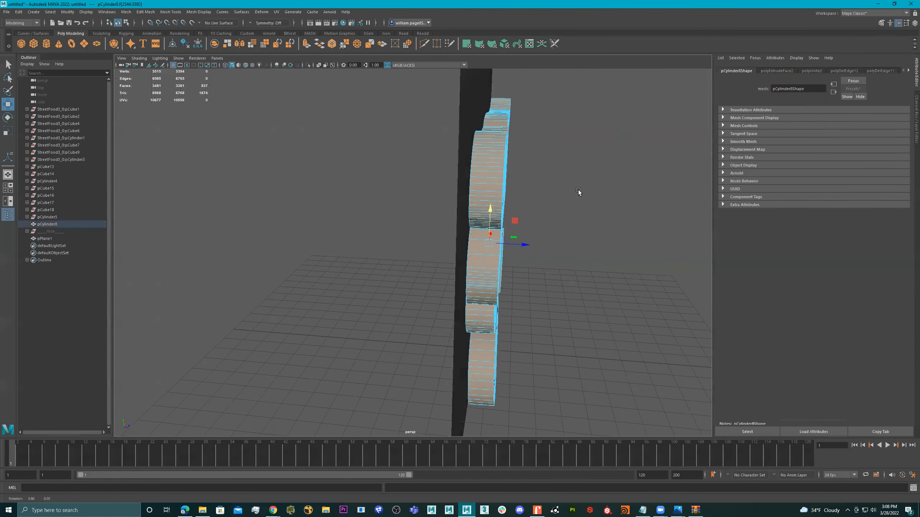
Step: Assign a new aiStandardSurface material to the selected side faces and name it Will 3D
left_click_drag(578, 190, 565, 191, "alt")
right_click(427, 148)
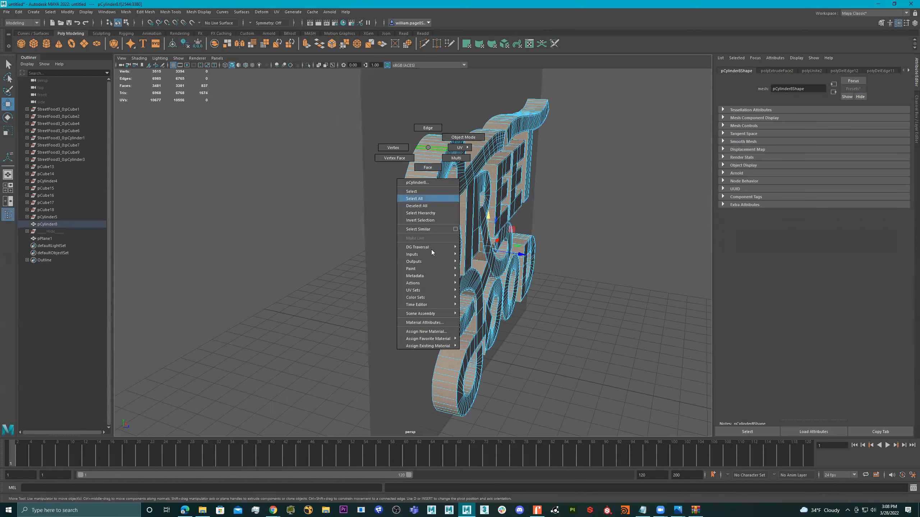
left_click(426, 332)
left_click(343, 227)
left_click(381, 326)
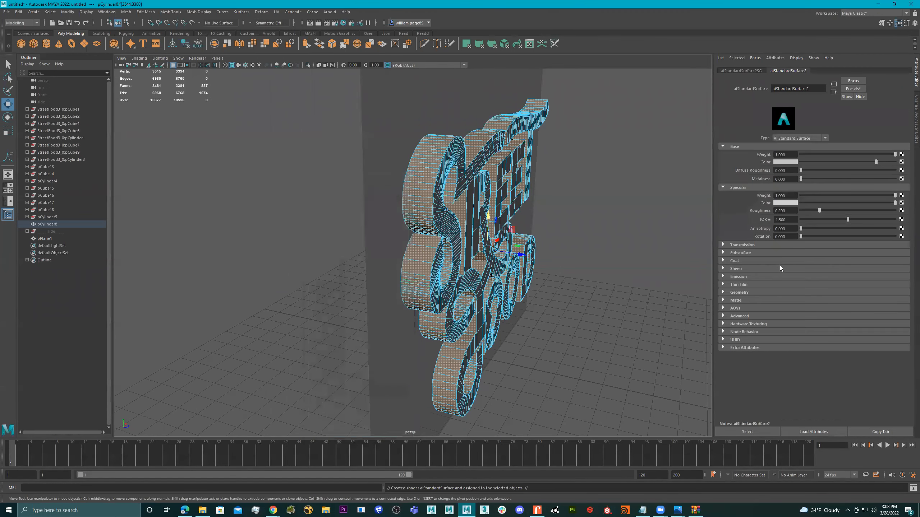
double_click(800, 88)
type("Will 3")
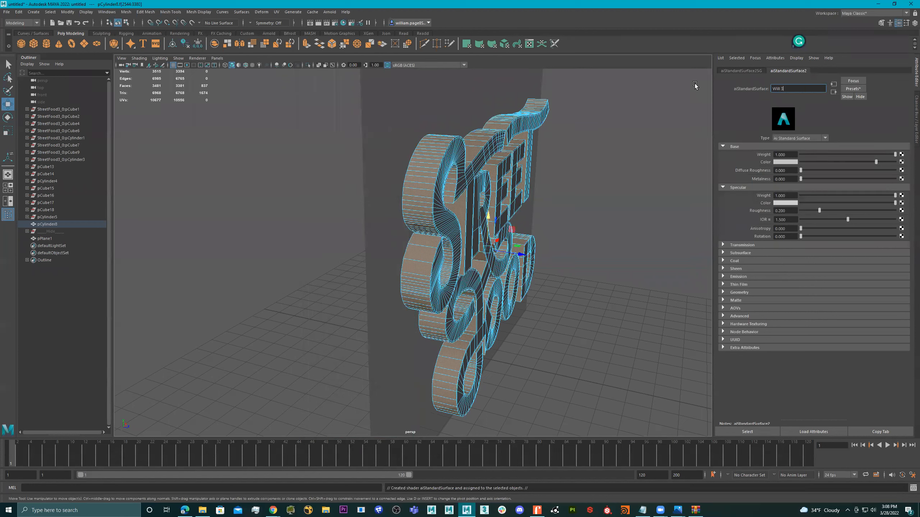
type("D")
key("Return")
Step: Examine the members of the Outline set and look over the lettering up close and from several angles
left_click(625, 170)
mouse_move(625, 183)
left_mouse_down("alt")
mouse_move(535, 188)
mouse_move(550, 181)
mouse_move(532, 180)
mouse_move(634, 196)
left_mouse_up("alt")
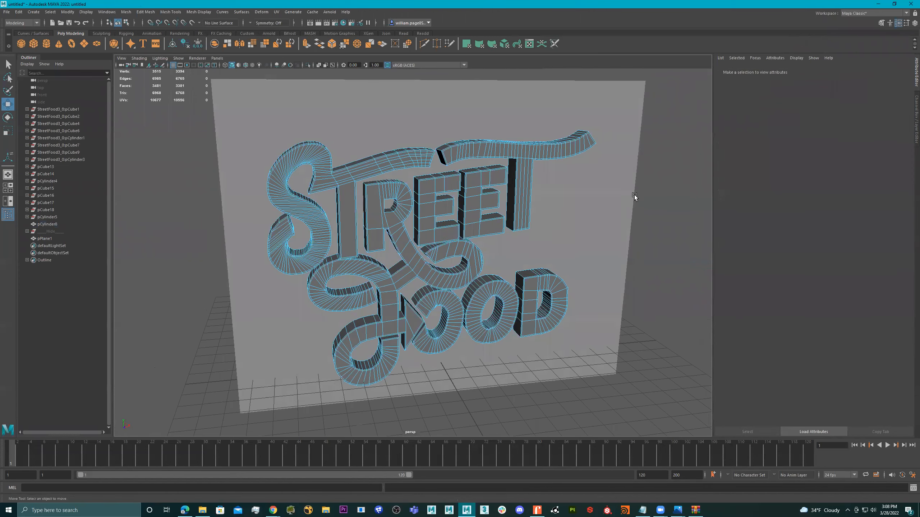
left_click(47, 232)
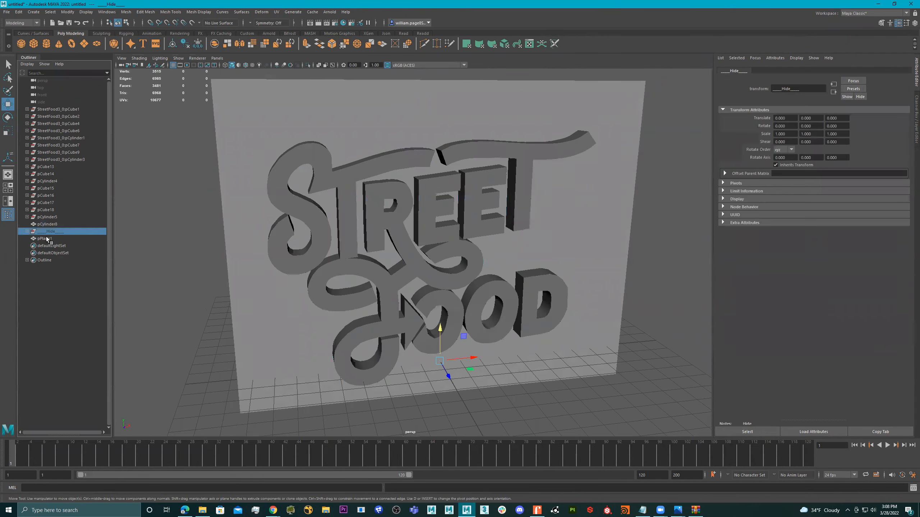
left_click(47, 259)
left_click(28, 260)
left_click(51, 275)
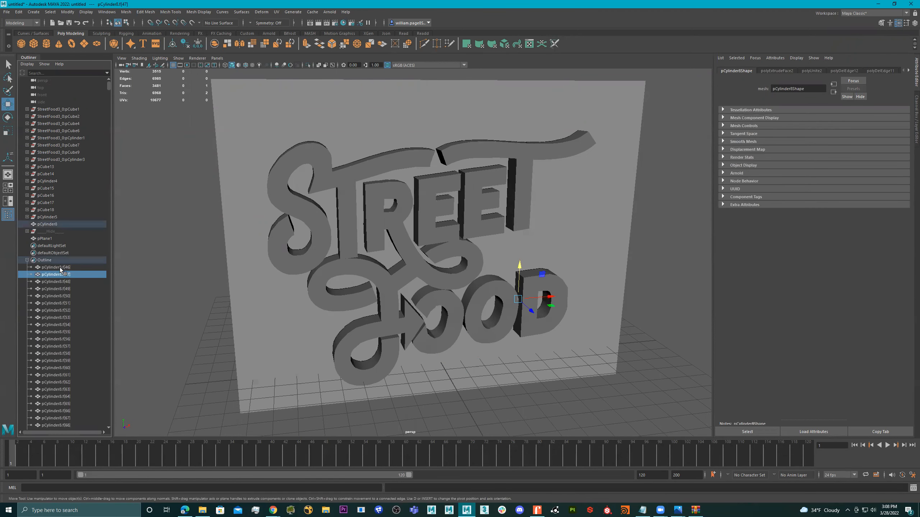
left_click(60, 268)
right_click_drag(525, 308, 625, 298, "alt")
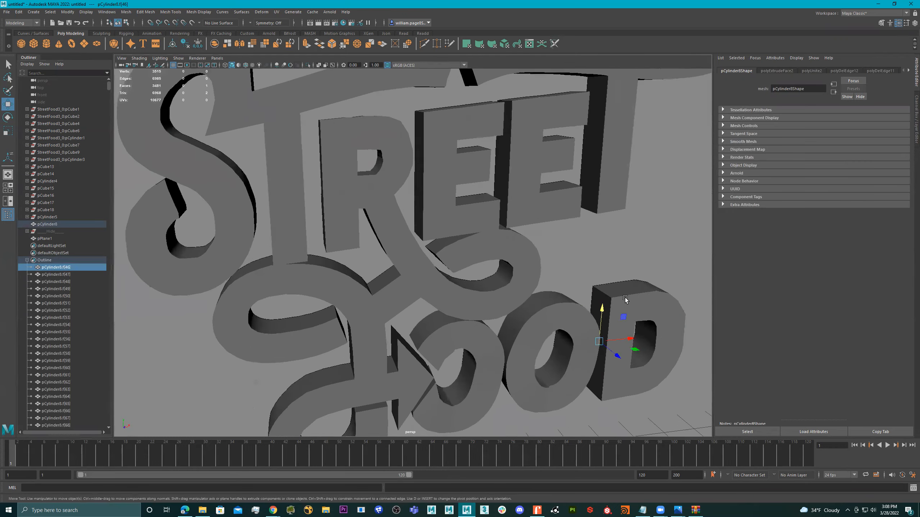
left_click_drag(625, 298, 598, 289, "alt")
right_click_drag(608, 294, 328, 278, "alt")
left_click_drag(417, 278, 453, 279, "alt")
middle_click_drag(444, 279, 420, 289, "alt")
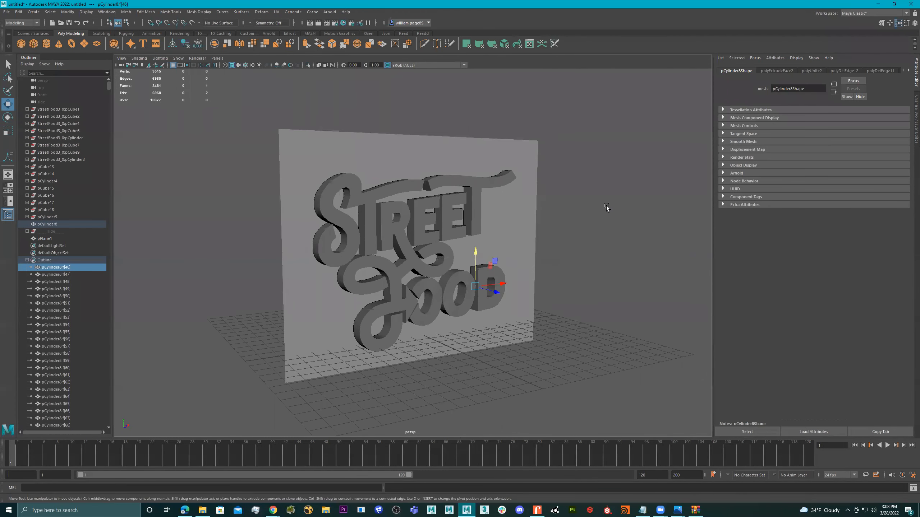
Step: Assign a new aiStandardSurface material named backDrop to the upright plane behind the lettering
right_click_drag(607, 206, 519, 189, "alt")
left_click(502, 165)
right_click(505, 163)
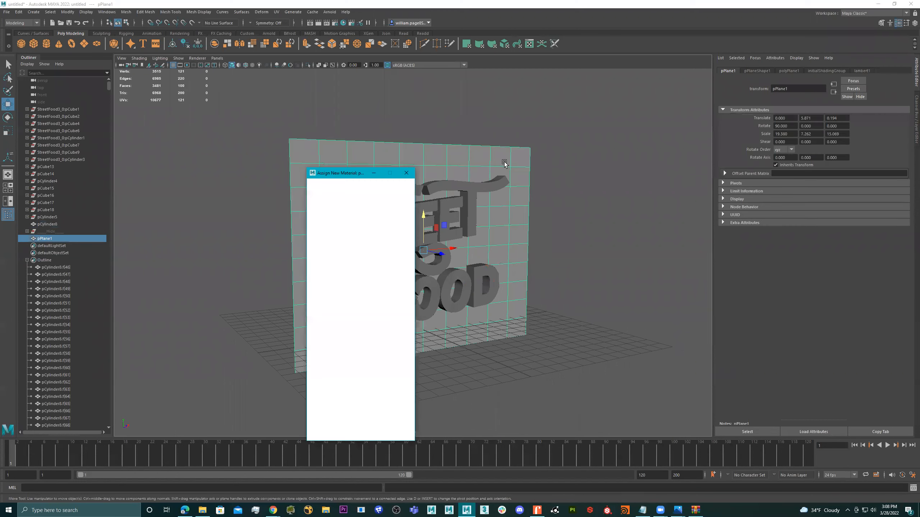
left_click(334, 227)
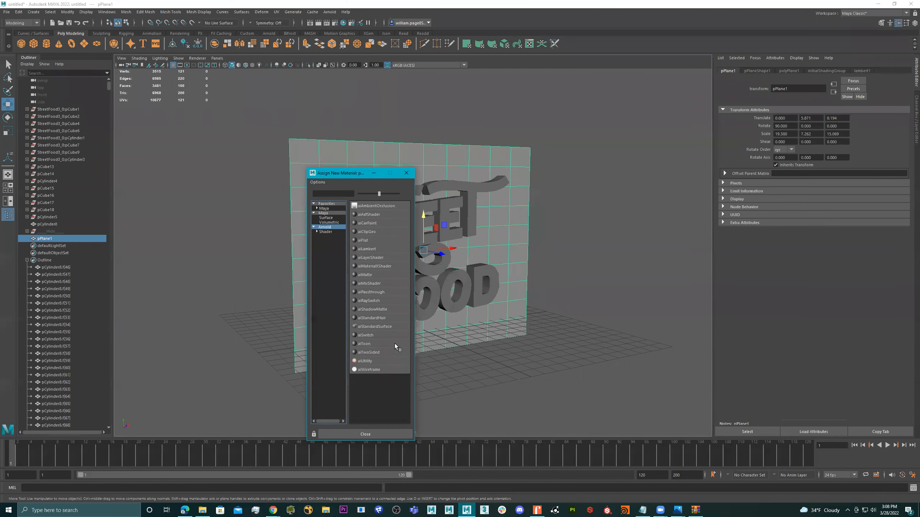
left_click(392, 326)
double_click(803, 91)
type("backDrop")
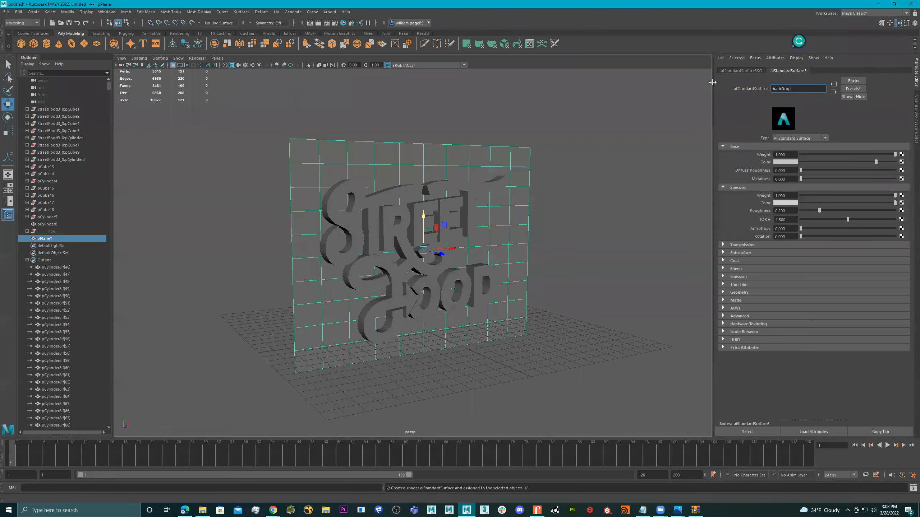
key("Return")
left_click_drag(471, 193, 490, 201, "alt")
left_click(490, 202)
key("ctrl+d")
key("e")
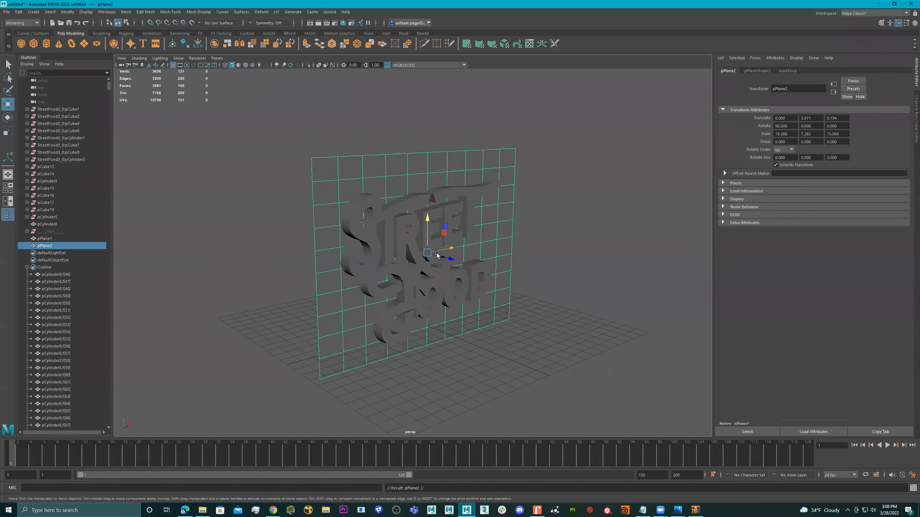
left_click_drag(441, 262, 366, 239)
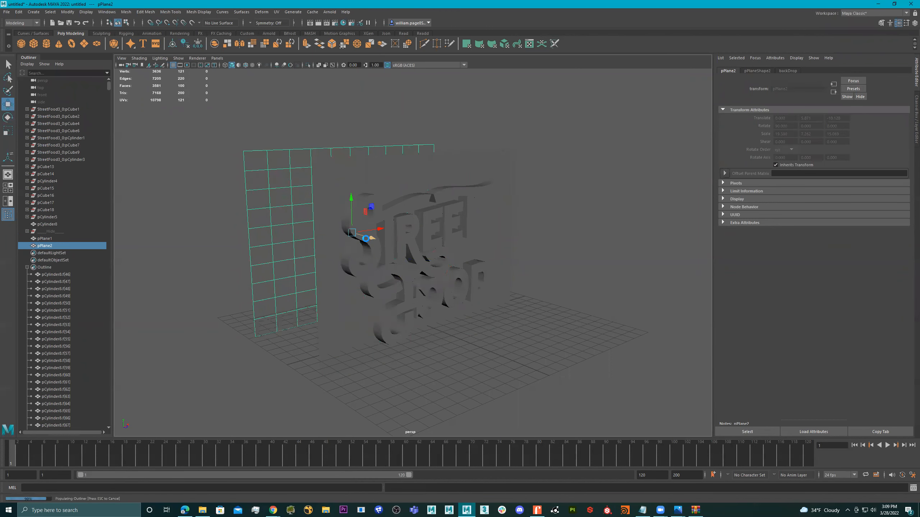
key("Delete")
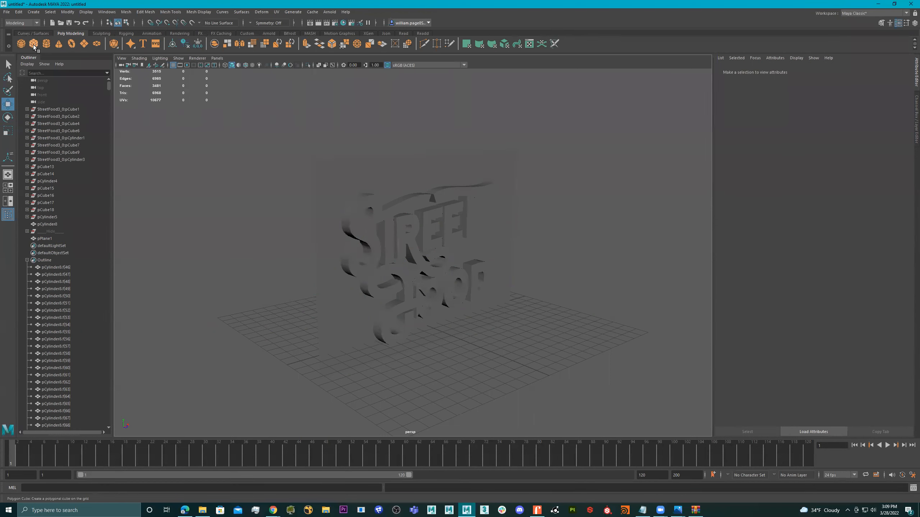
Step: Create a floor plane scaled uniformly to about 21.675 at about Z 7.096, and assign an existing material to it
left_click(84, 45)
key("r")
left_click_drag(427, 326, 564, 353)
key("w")
left_click_drag(451, 339, 507, 360)
right_click_drag(550, 313, 551, 326)
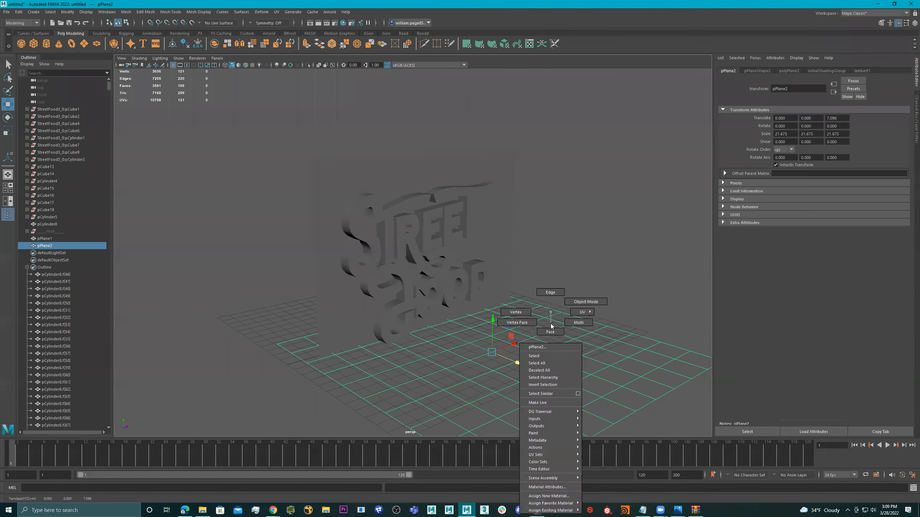
right_click_drag(553, 497, 611, 486)
Step: Raise the lettering and the backdrop plane together by about 1.597 in Y, leaving the floor plane out of the selection
left_click_drag(509, 357, 505, 313, "alt")
right_click_drag(505, 313, 414, 298, "alt")
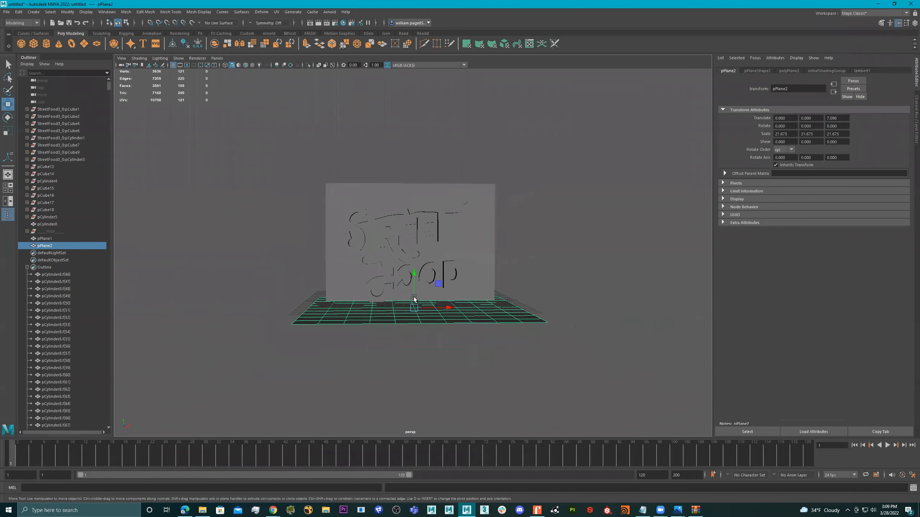
left_click_drag(375, 315, 292, 354)
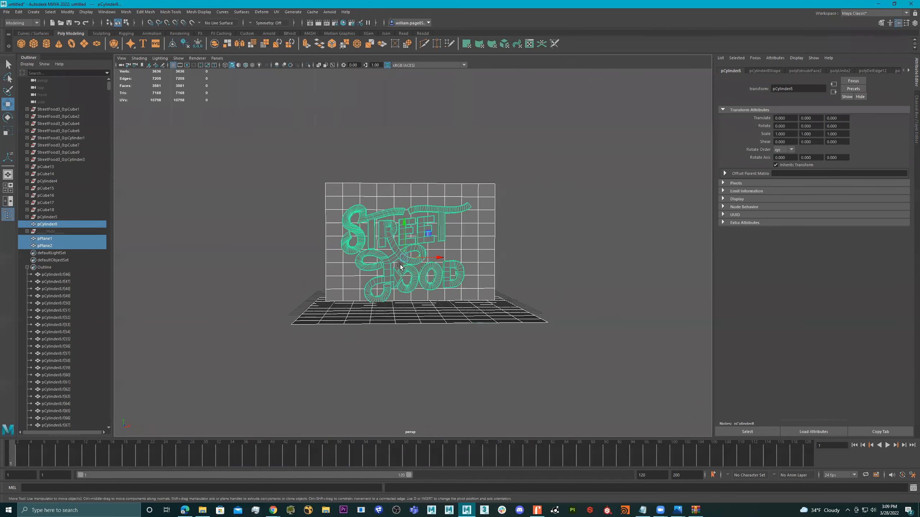
left_click_drag(404, 229, 405, 207)
key("ctrl+z")
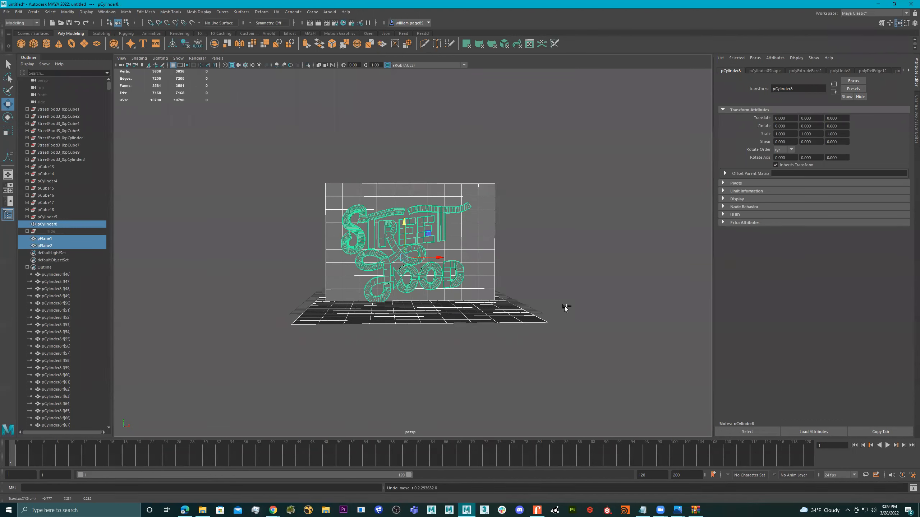
left_click(506, 315, "ctrl")
left_click_drag(406, 223, 406, 209)
Step: Inspect the raised lettering and backdrop against the floor plane, framing all three in the perspective view
right_click_drag(419, 215, 518, 248, "alt")
middle_click_drag(443, 228, 463, 285, "alt")
left_click_drag(416, 272, 453, 269, "alt")
right_click_drag(453, 269, 373, 258, "alt")
left_click_drag(372, 259, 365, 255, "alt")
scroll(362, 257, "down", 5)
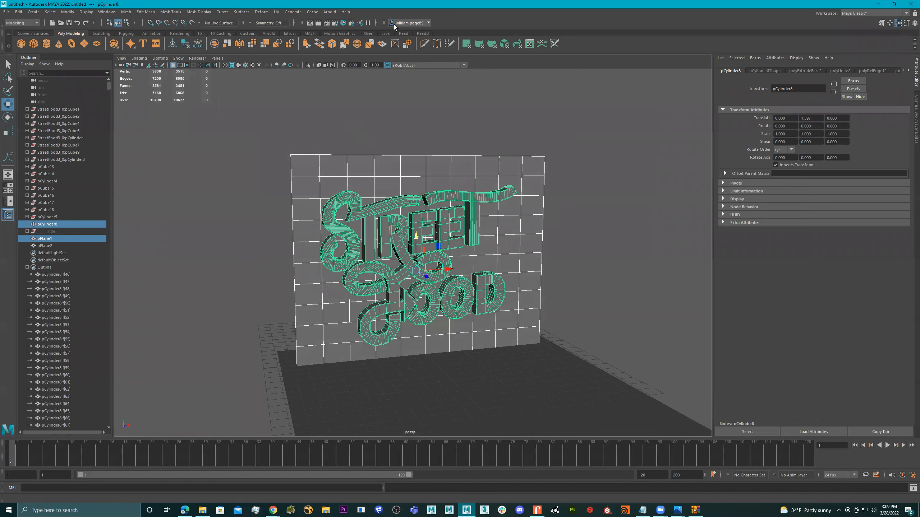
left_click(330, 11)
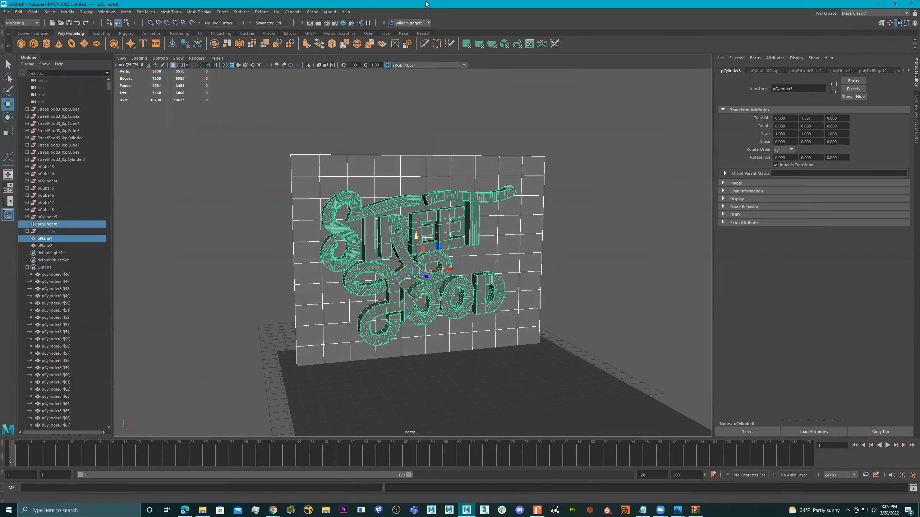